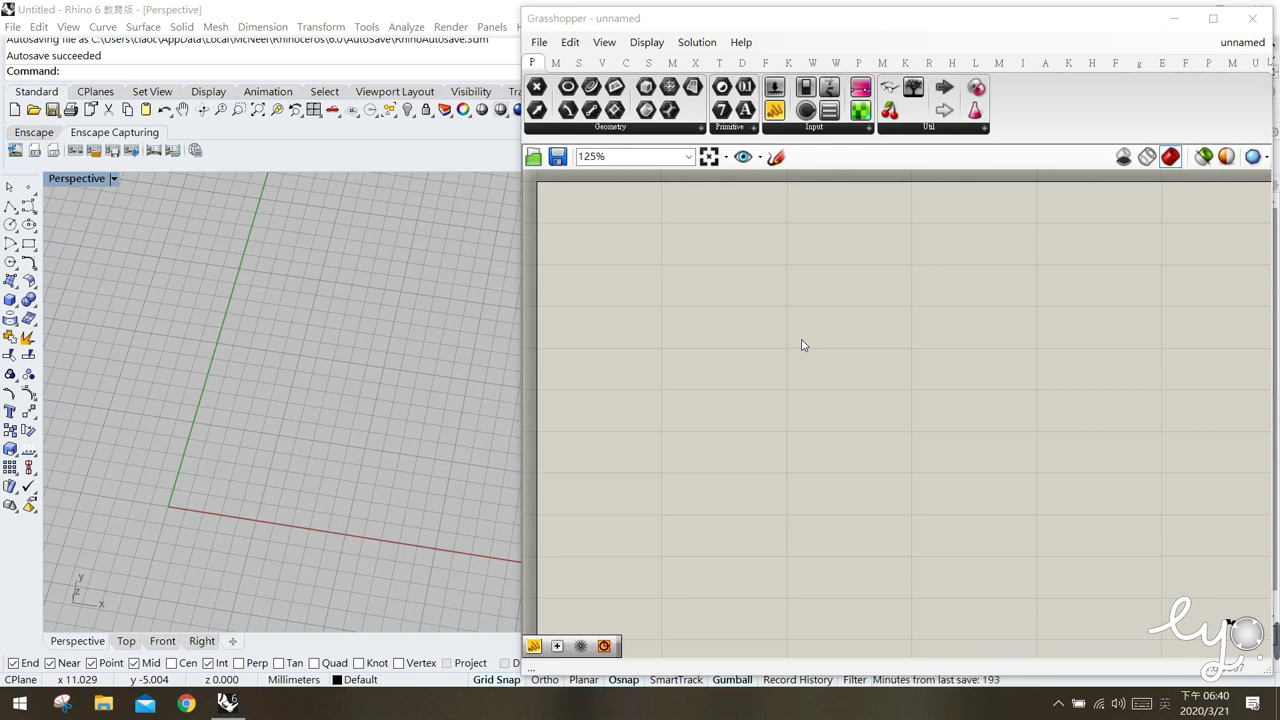
Place a Hexagonal grid component on the Grasshopper canvas and move it slightly down for working space.
{"action": "left_click", "coordinate": [606, 62]}
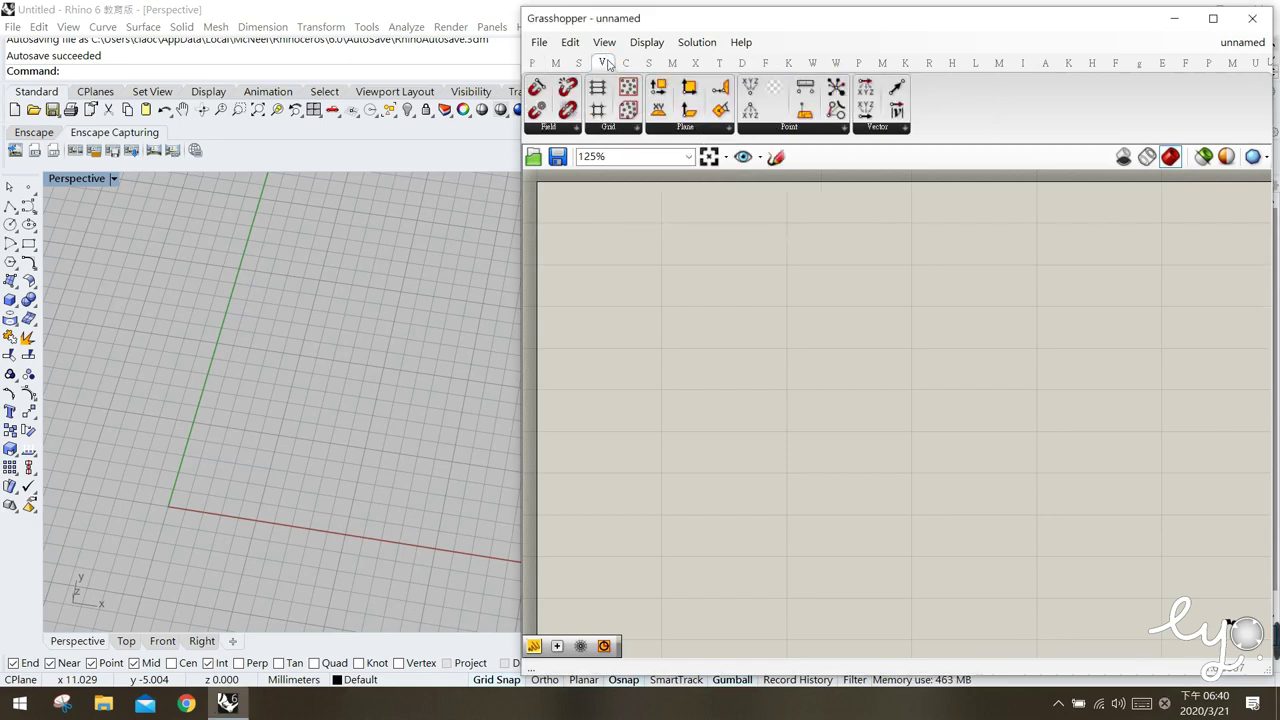
{"action": "left_click", "coordinate": [619, 128]}
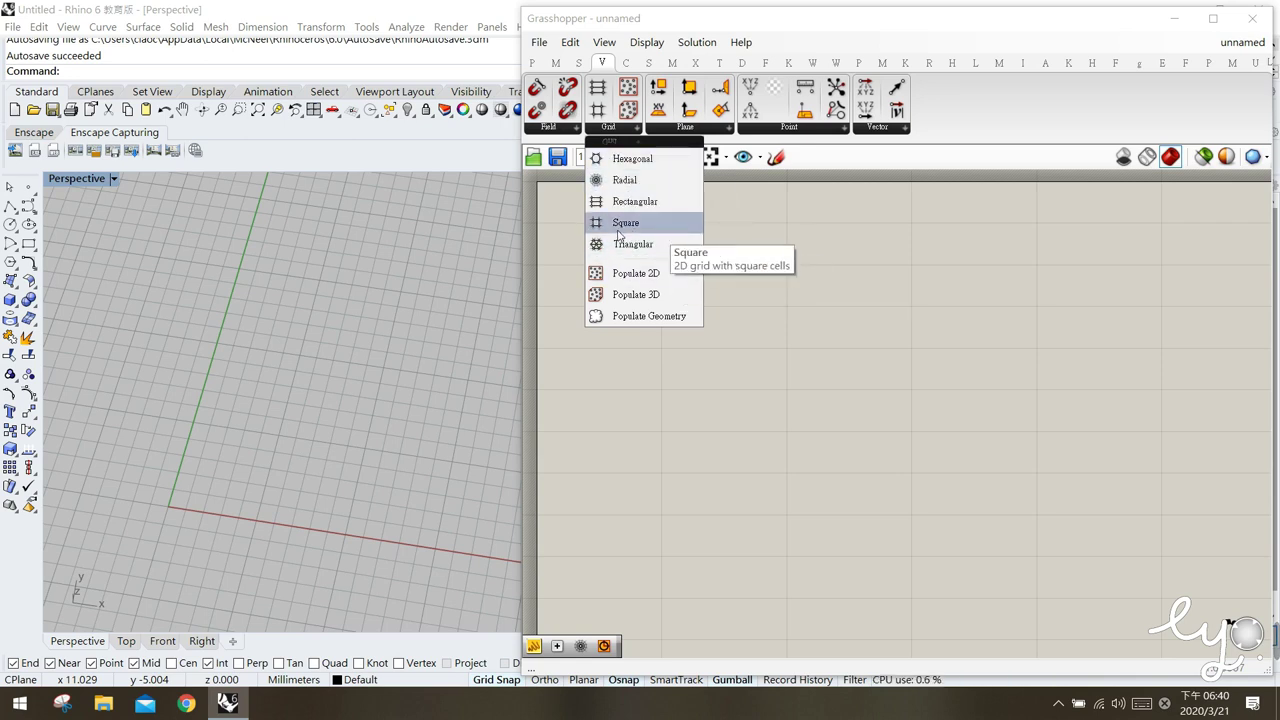
{"action": "left_click", "coordinate": [659, 166]}
{"action": "left_click", "coordinate": [762, 318]}
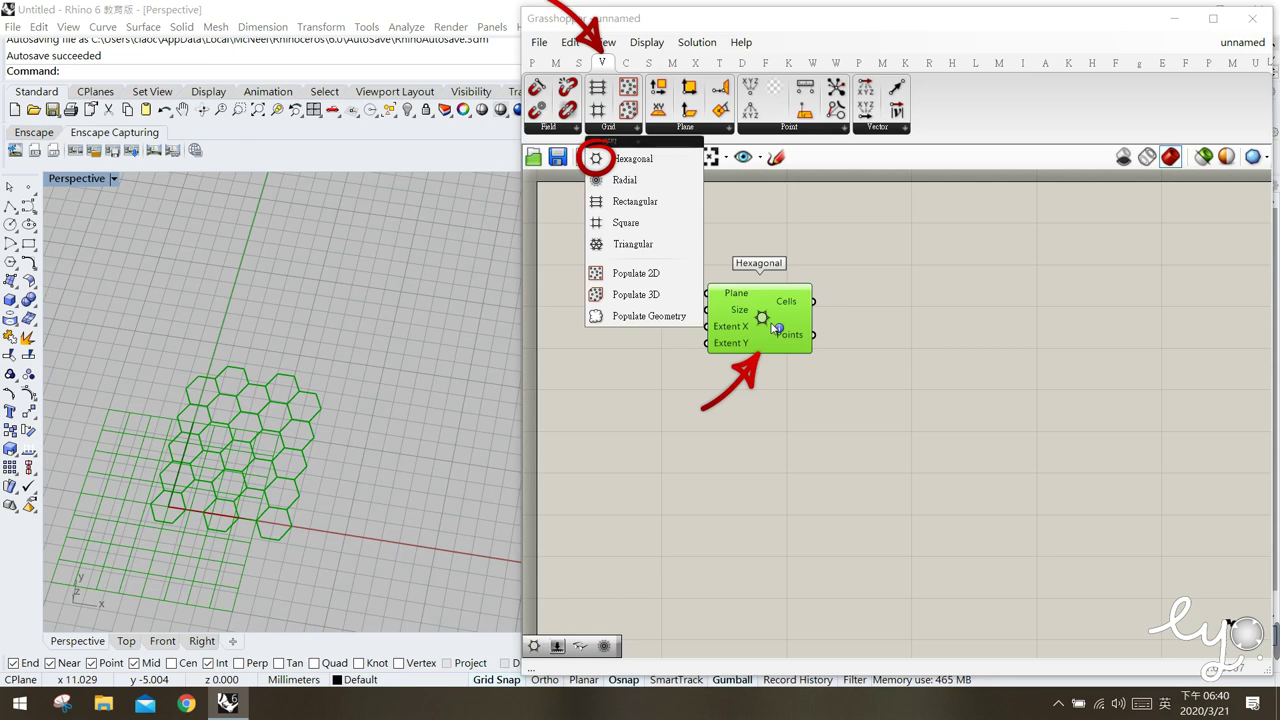
{"action": "left_click", "coordinate": [757, 383]}
{"action": "left_click", "coordinate": [741, 320]}
{"action": "left_click_drag", "start_coordinate": [741, 320], "coordinate": [764, 350]}
Extract the Hexagonal component's Plane input as a separate parameter and hide that parameter's preview.
{"action": "mouse_move", "coordinate": [758, 330]}
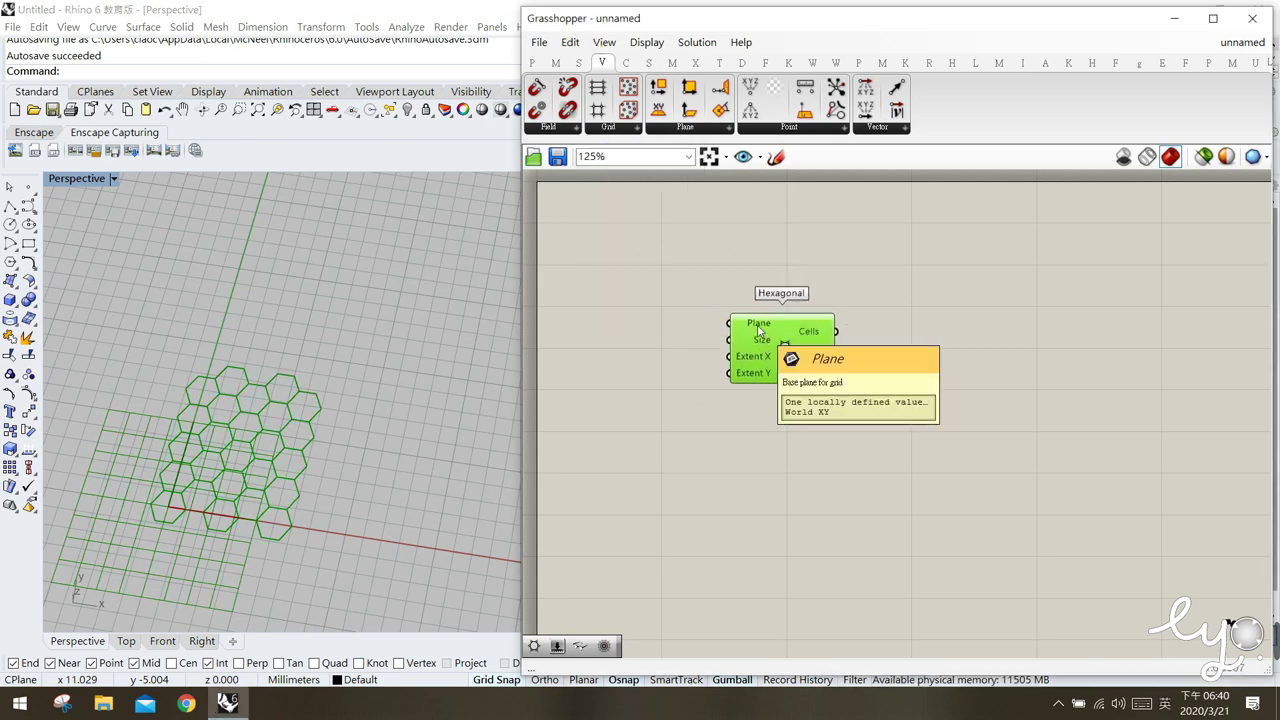
{"action": "right_click", "coordinate": [759, 331]}
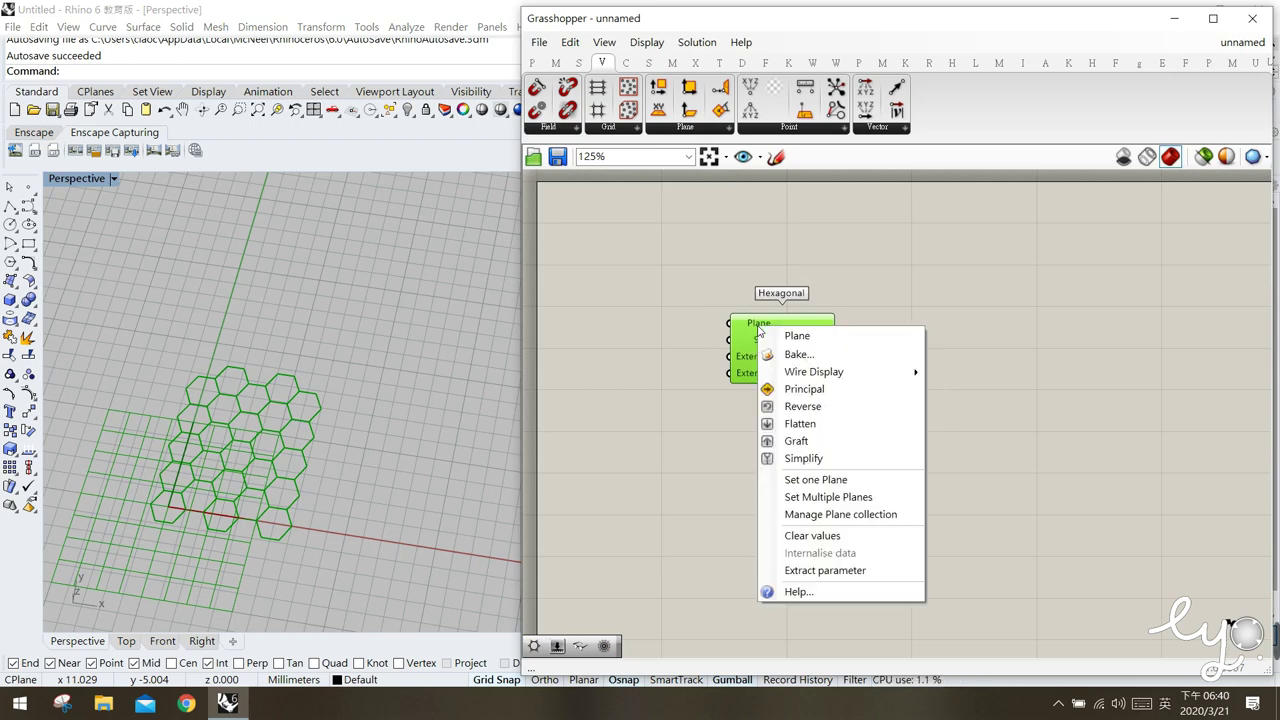
{"action": "left_click", "coordinate": [838, 572]}
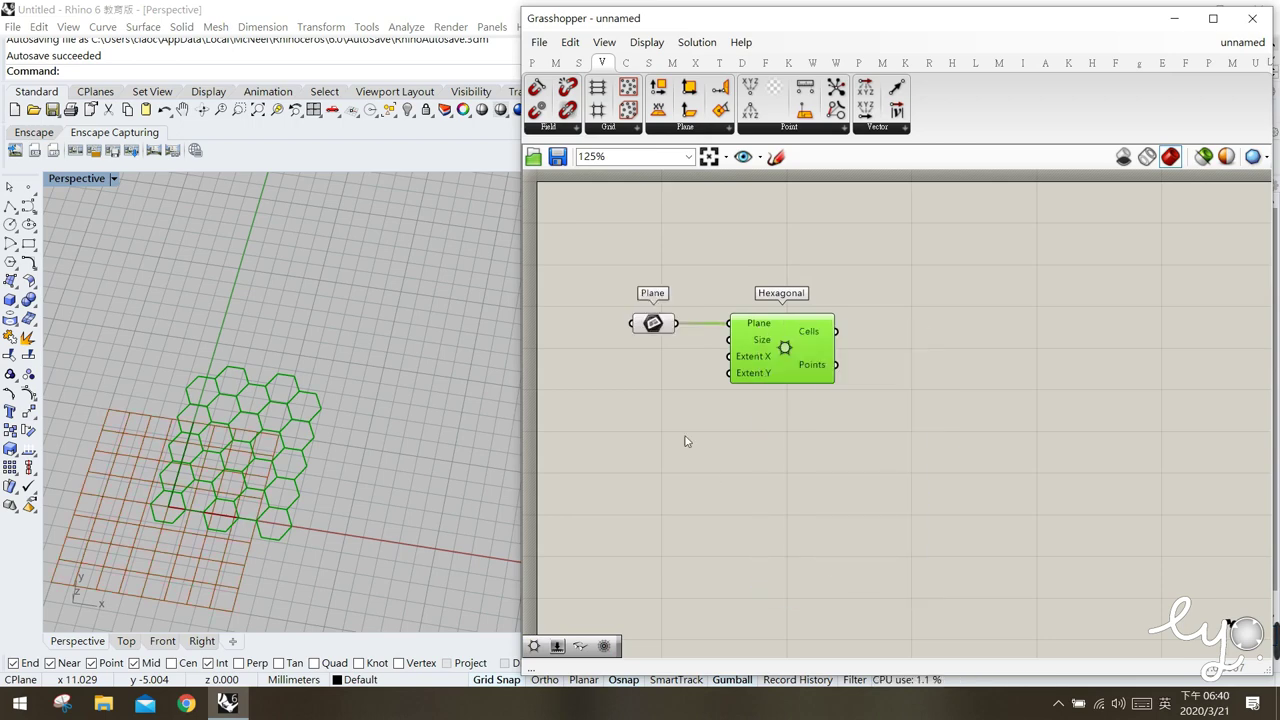
{"action": "middle_click", "coordinate": [648, 332]}
{"action": "left_click", "coordinate": [689, 492]}
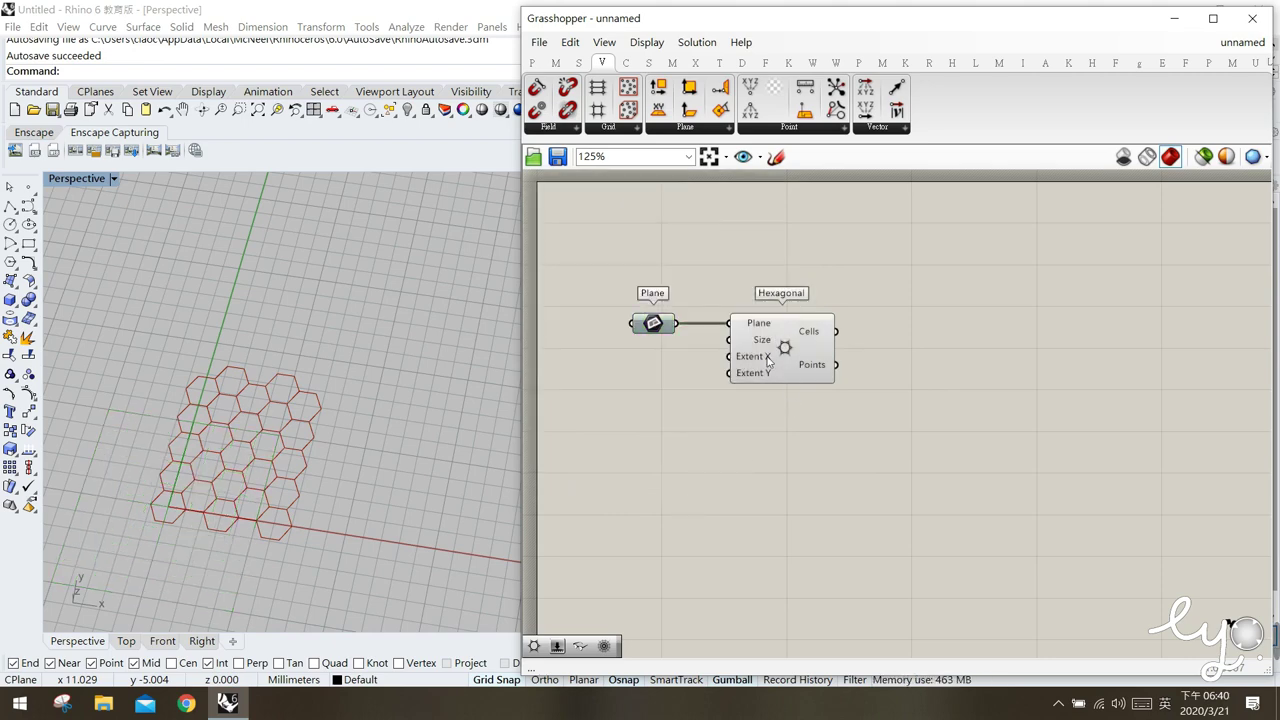
Add a number slider set to 10 and connect it to both Extent X and Extent Y of the hexagonal grid.
{"action": "mouse_move", "coordinate": [757, 362]}
{"action": "double_click", "coordinate": [635, 408]}
{"action": "type", "text": "10"}
{"action": "key", "text": "Return"}
{"action": "left_click_drag", "start_coordinate": [635, 405], "coordinate": [609, 372]}
{"action": "left_click", "coordinate": [729, 458]}
{"action": "left_click_drag", "start_coordinate": [728, 356], "coordinate": [690, 368]}
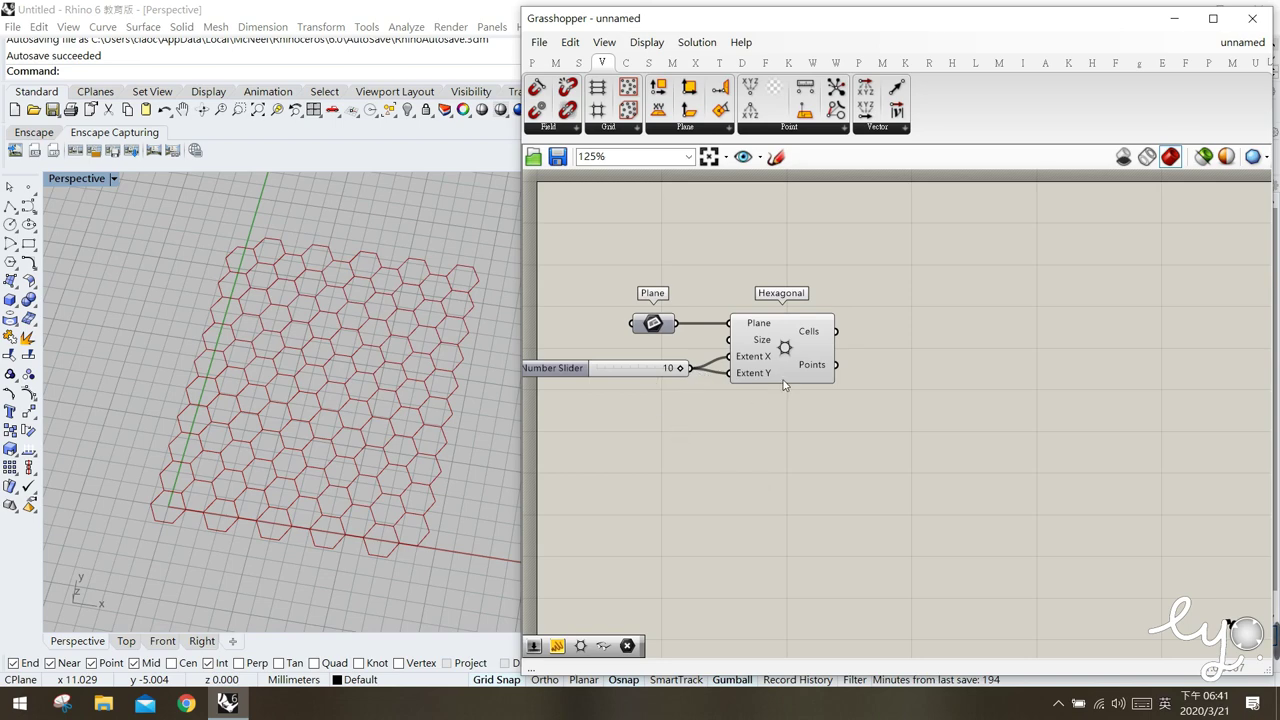
Add a Point parameter, connect the Hexagonal component's Points output to it, and move it up beside the grid component.
{"action": "mouse_move", "coordinate": [762, 343]}
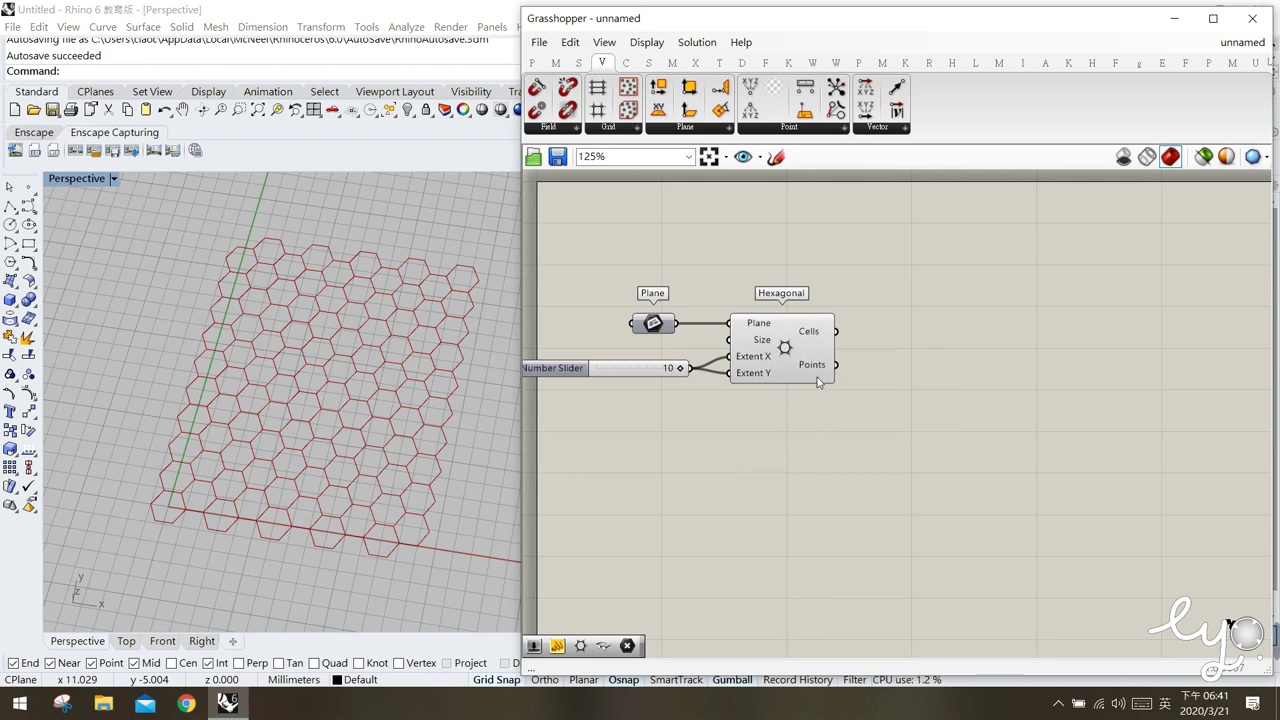
{"action": "mouse_move", "coordinate": [814, 335]}
{"action": "mouse_move", "coordinate": [815, 370]}
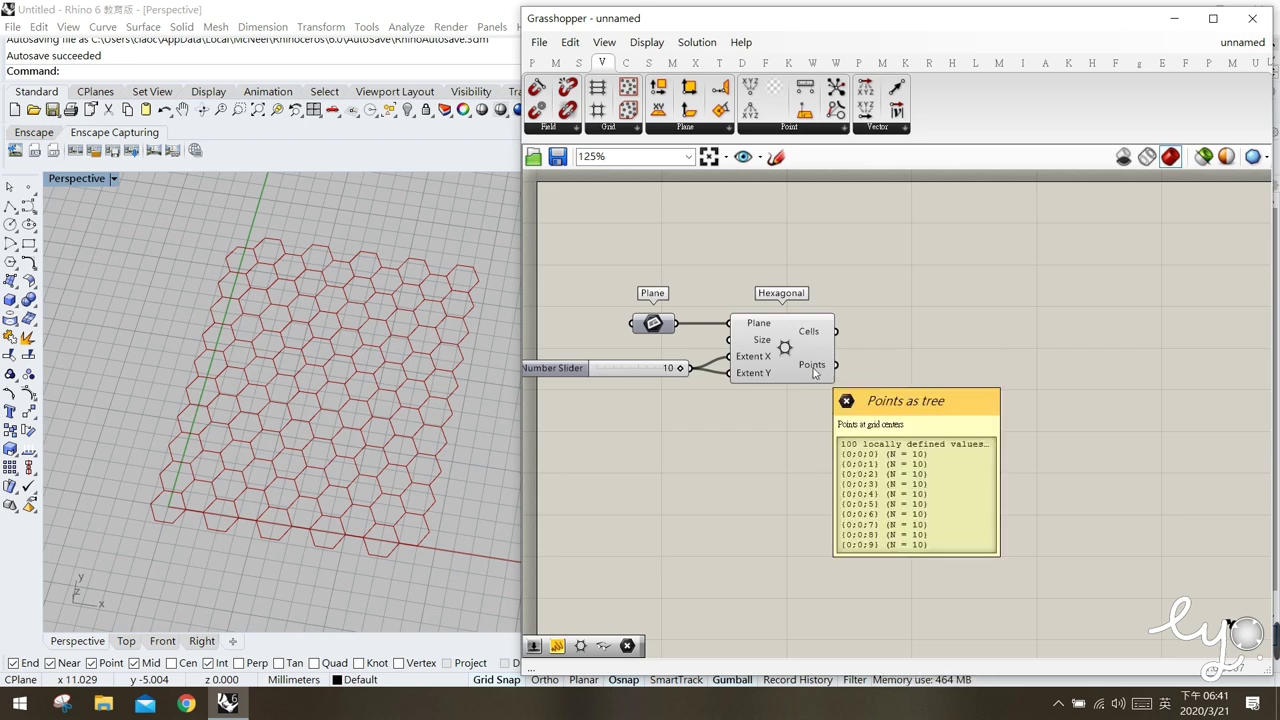
{"action": "left_click", "coordinate": [532, 62]}
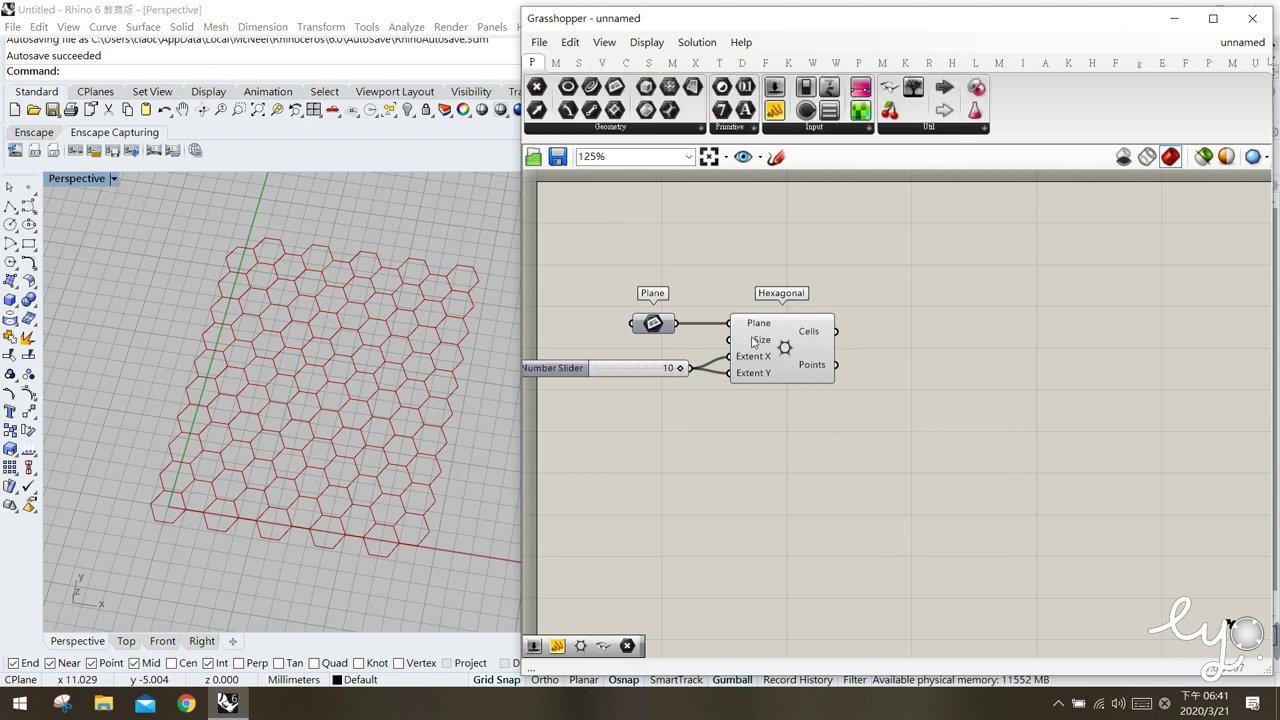
{"action": "left_click", "coordinate": [430, 368]}
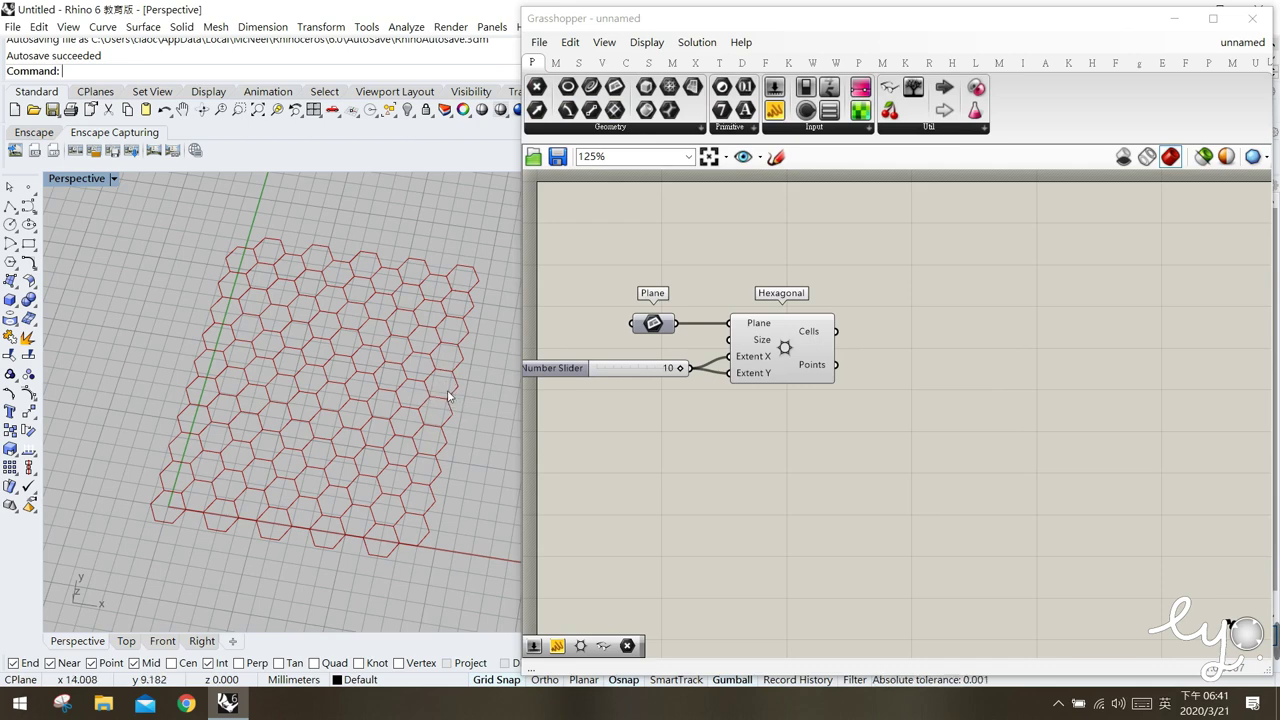
{"action": "left_click", "coordinate": [538, 92]}
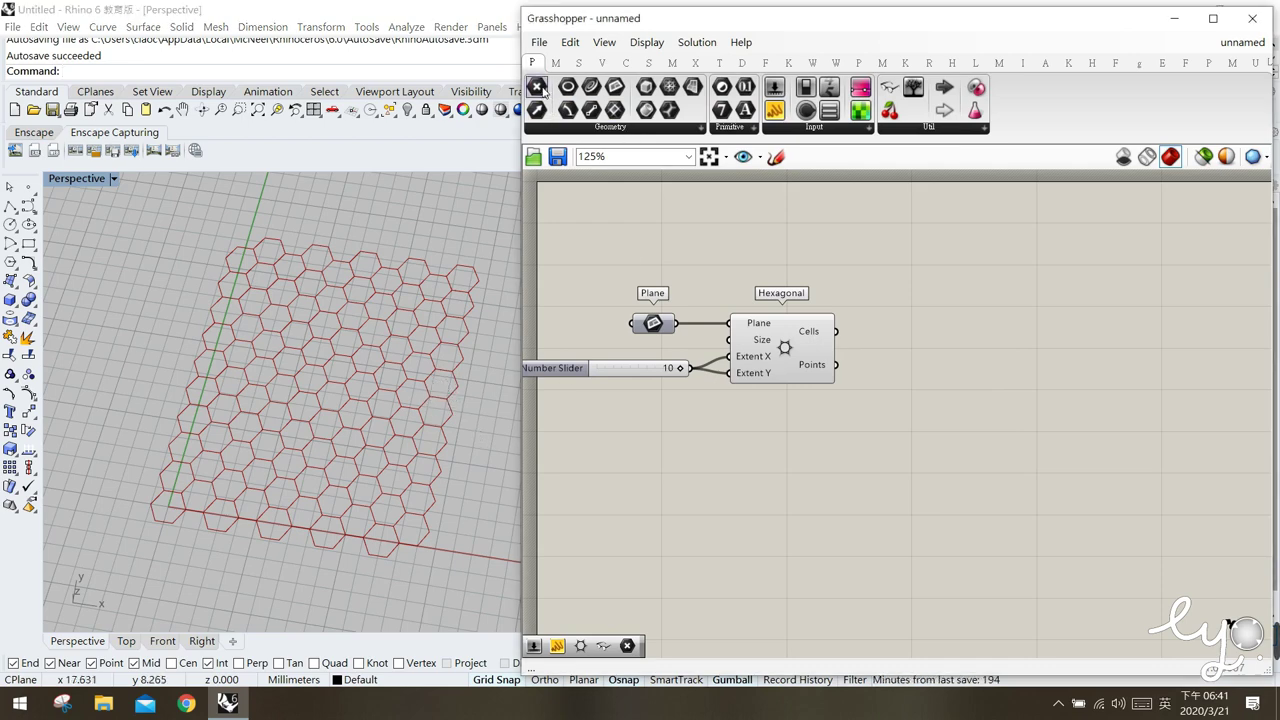
{"action": "left_click_drag", "start_coordinate": [863, 332], "coordinate": [870, 376]}
{"action": "left_click", "coordinate": [430, 410]}
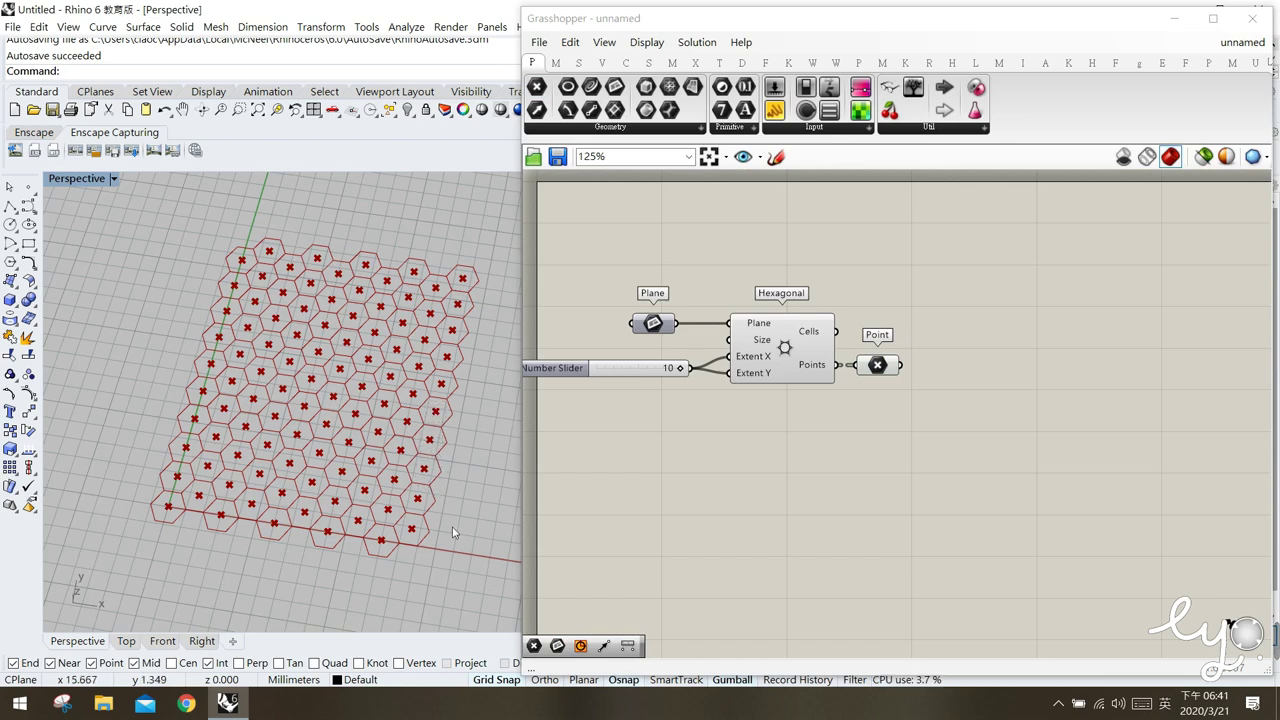
{"action": "left_click", "coordinate": [930, 408]}
{"action": "left_click_drag", "start_coordinate": [879, 368], "coordinate": [918, 314]}
{"action": "left_click", "coordinate": [910, 416]}
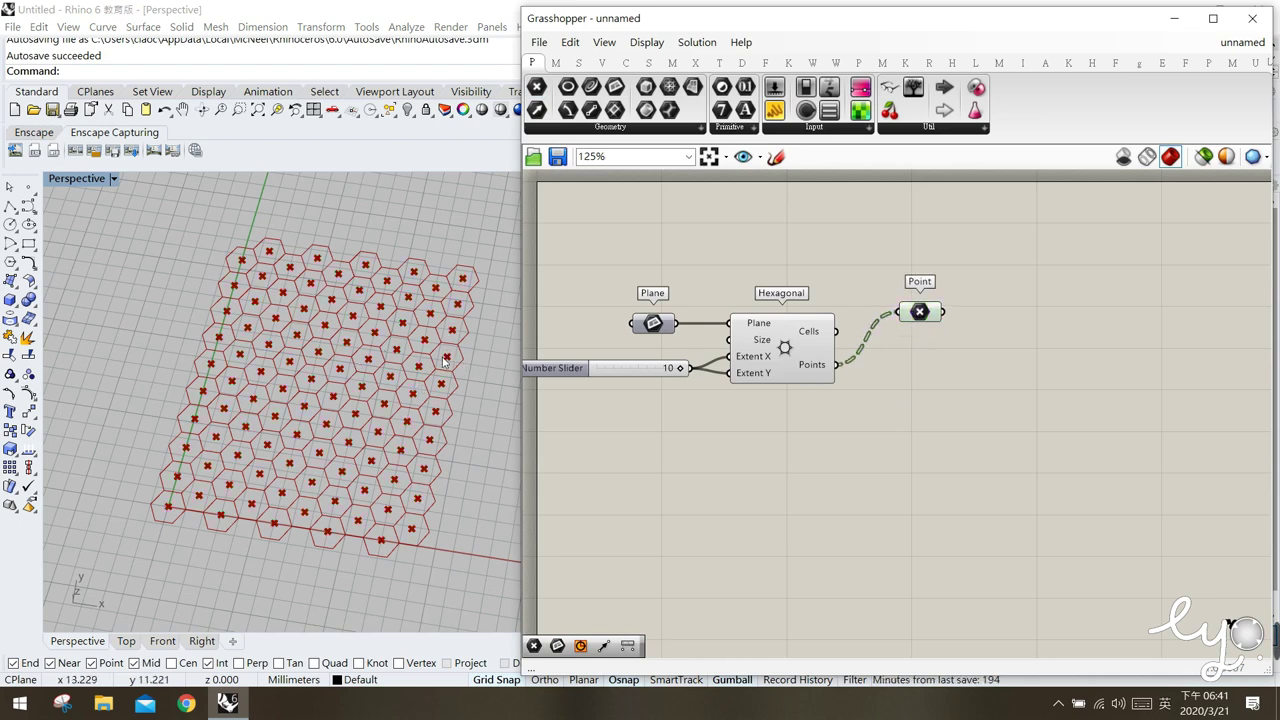
Add a Circle component and connect the Point parameter to its Plane input, aligning it beside the parameter.
{"action": "left_click", "coordinate": [628, 64]}
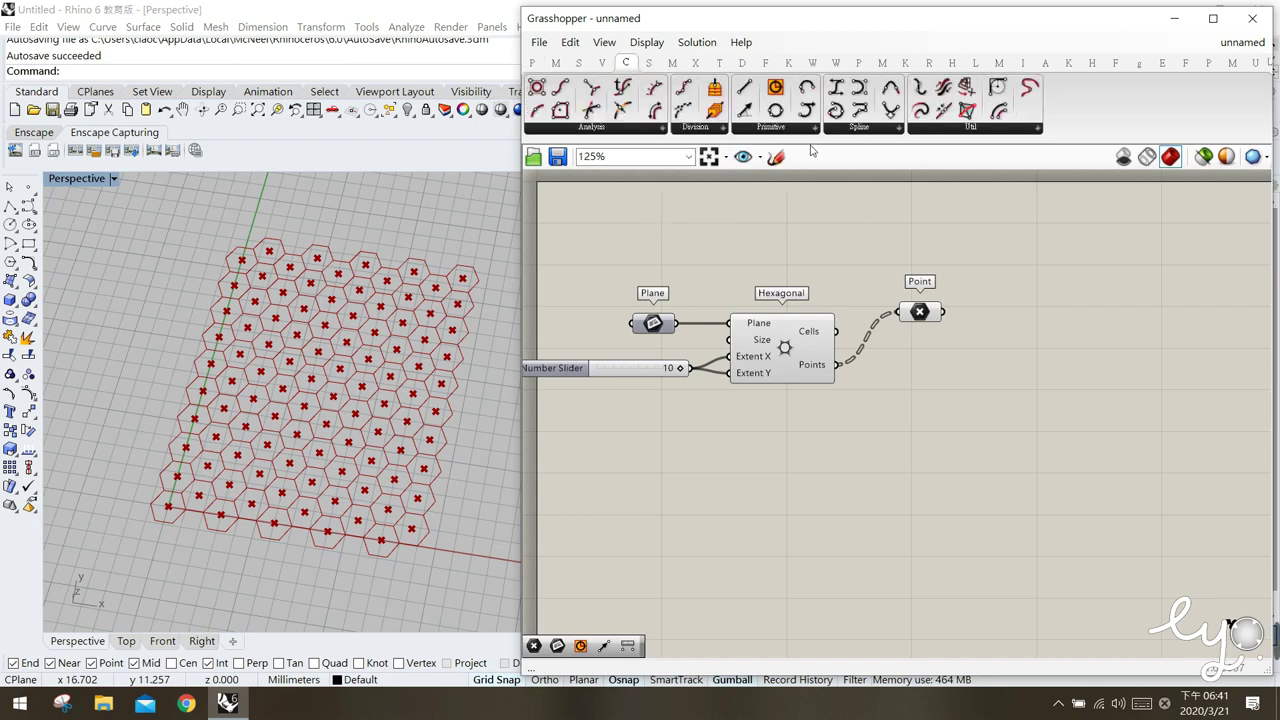
{"action": "mouse_move", "coordinate": [775, 87]}
{"action": "left_mouse_down"}
{"action": "mouse_move", "coordinate": [826, 238]}
{"action": "mouse_move", "coordinate": [937, 345]}
{"action": "mouse_move", "coordinate": [1020, 364]}
{"action": "mouse_move", "coordinate": [926, 316]}
{"action": "left_mouse_up"}
{"action": "left_click", "coordinate": [449, 395]}
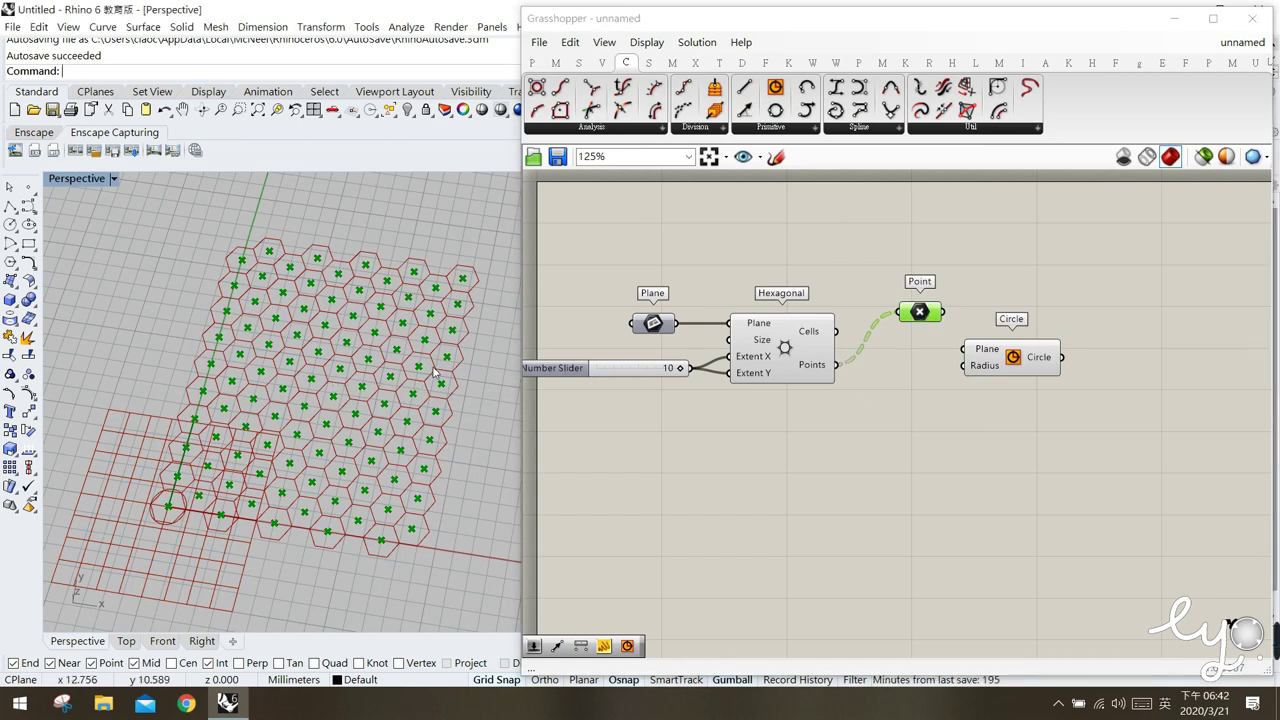
{"action": "left_click_drag", "start_coordinate": [940, 319], "coordinate": [1048, 323]}
{"action": "left_click", "coordinate": [910, 425]}
{"action": "left_click", "coordinate": [996, 401]}
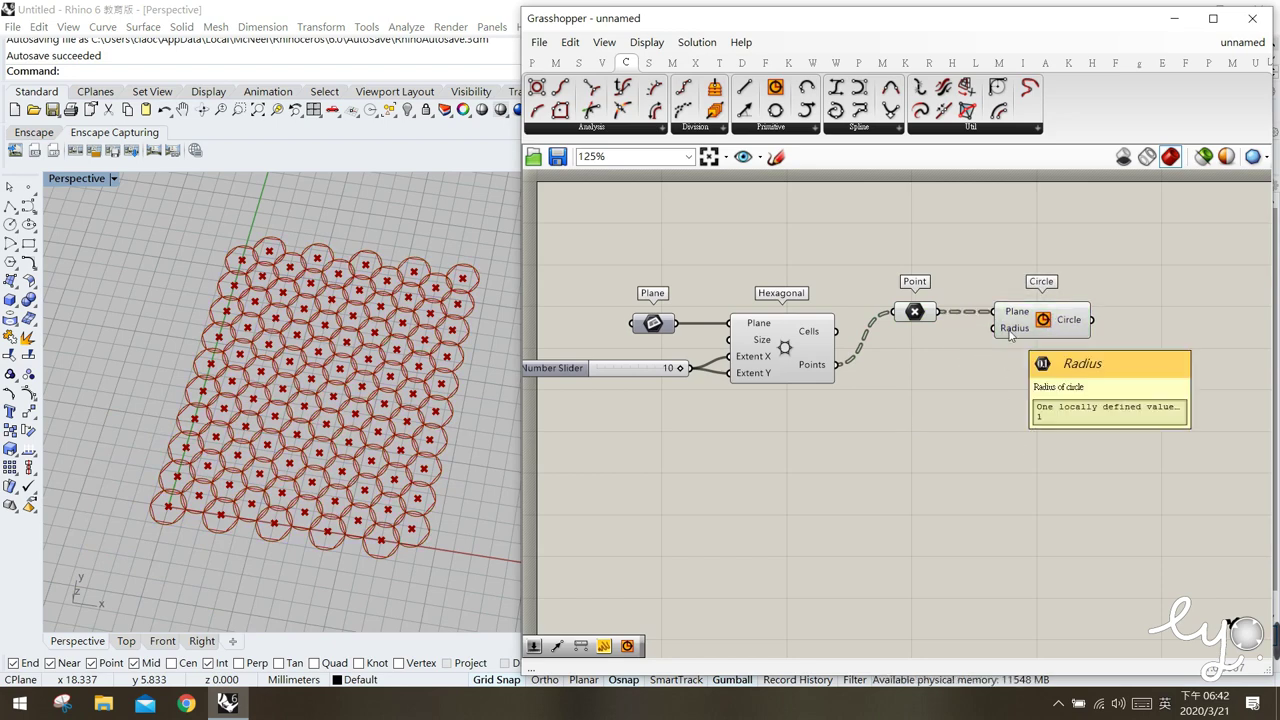
Create a number slider set to 0.5 and connect it to the Circle component's Radius input.
{"action": "double_click", "coordinate": [915, 394]}
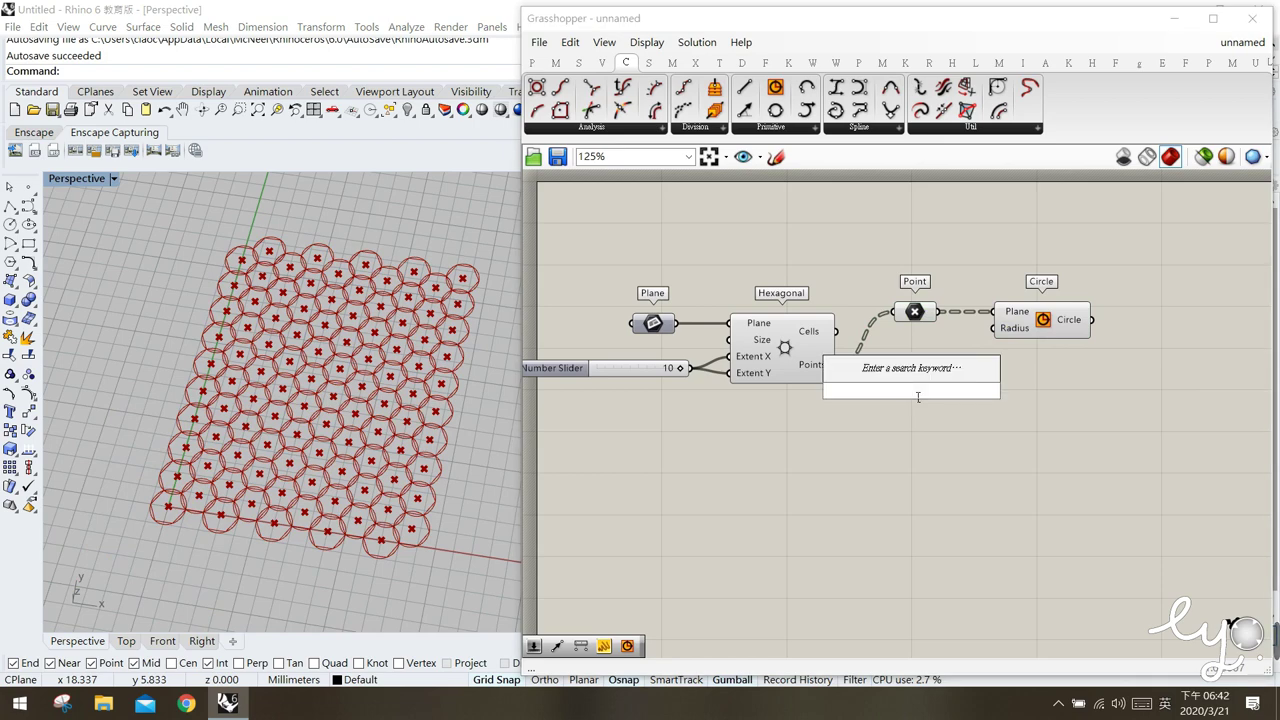
{"action": "type", "text": "0.5"}
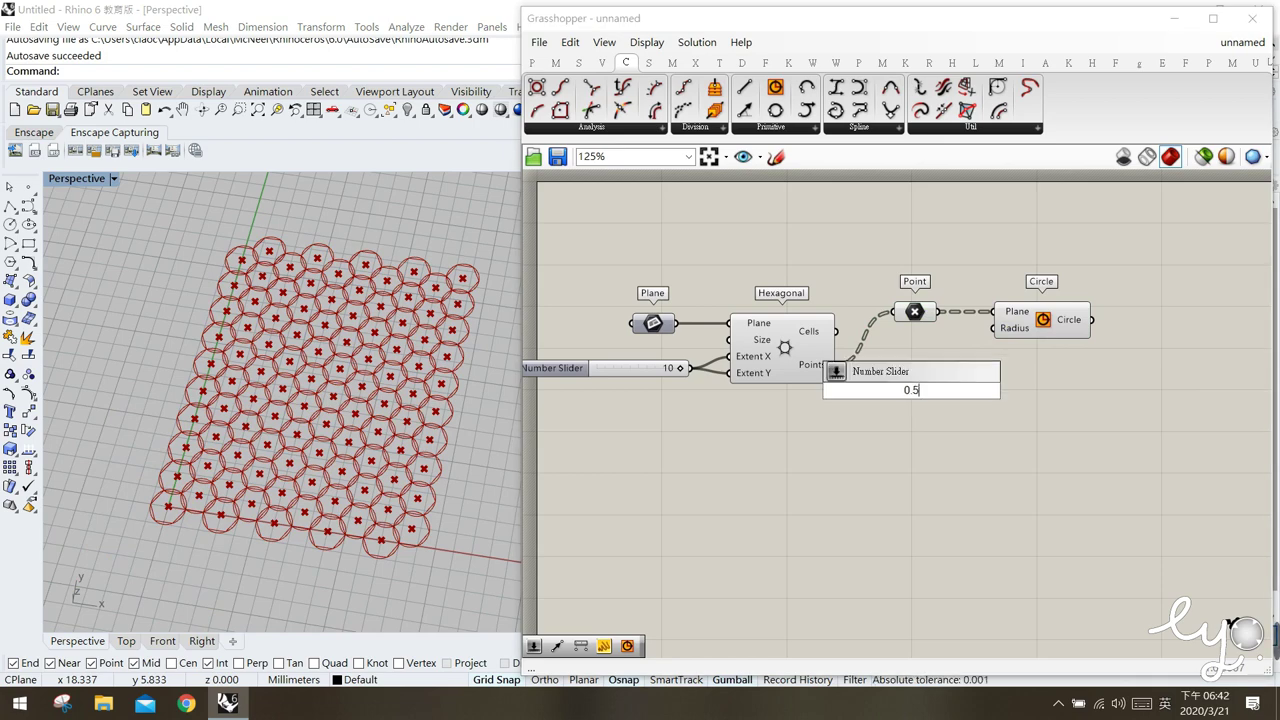
{"action": "key", "text": "Return"}
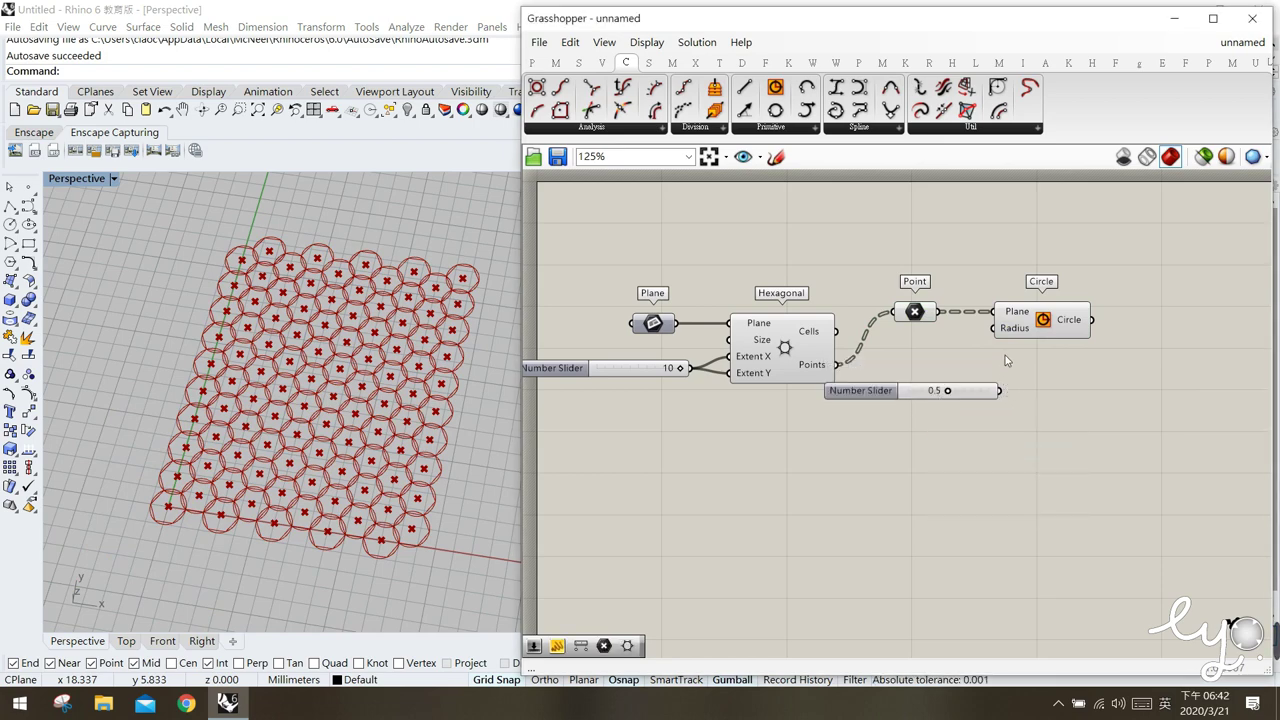
{"action": "left_click_drag", "start_coordinate": [998, 334], "coordinate": [938, 400]}
{"action": "left_click", "coordinate": [933, 466]}
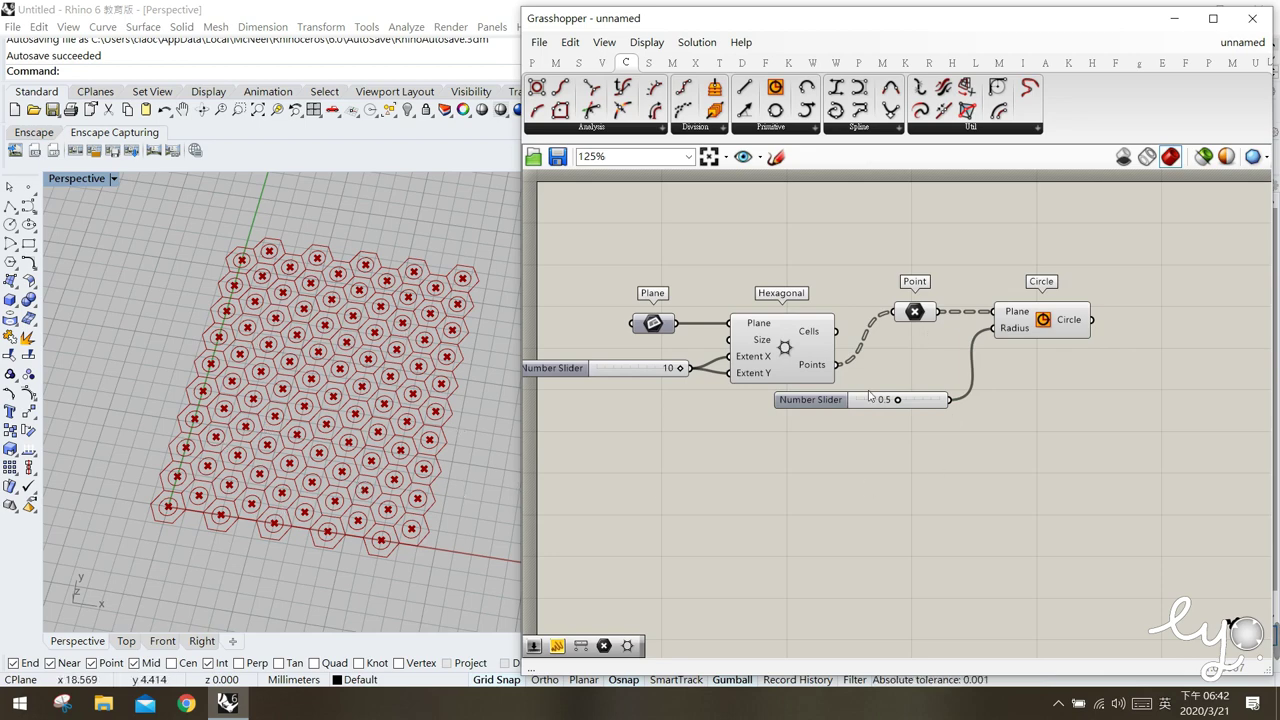
Hide the preview of the Point parameter holding the hexagon centers.
{"action": "left_click", "coordinate": [915, 314]}
{"action": "middle_click", "coordinate": [915, 314]}
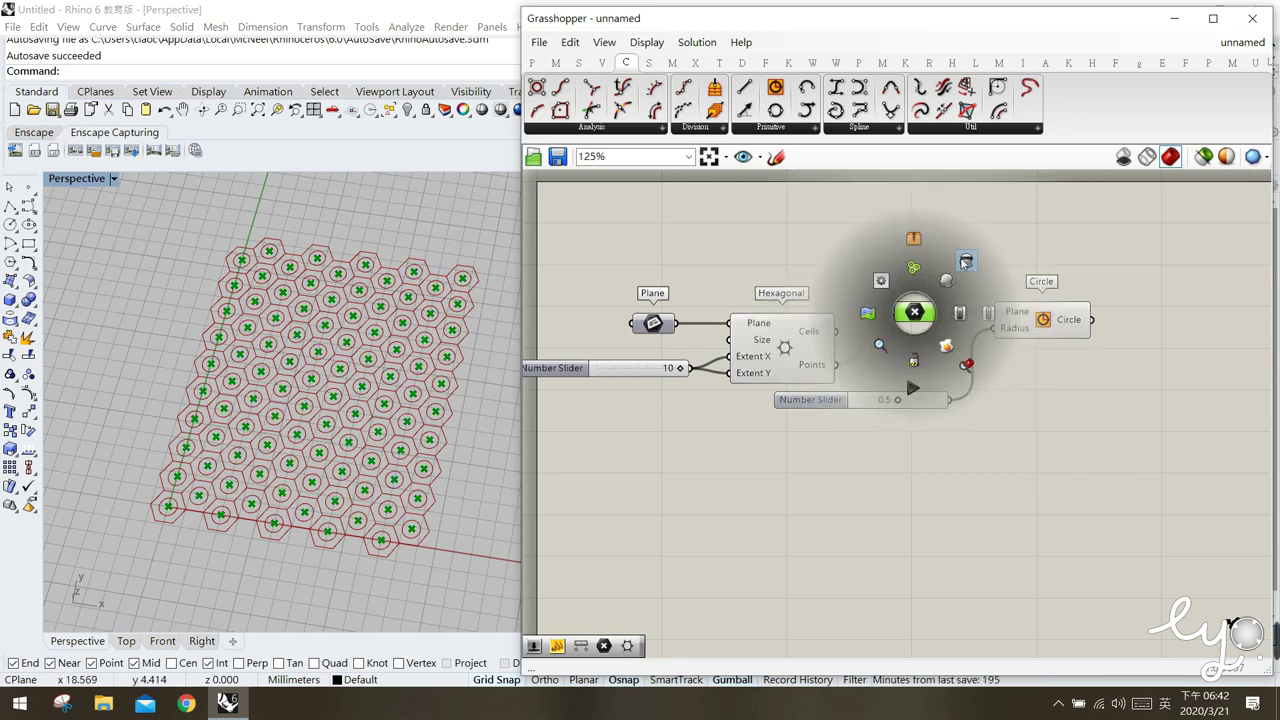
{"action": "left_click", "coordinate": [965, 262]}
{"action": "left_click", "coordinate": [871, 227]}
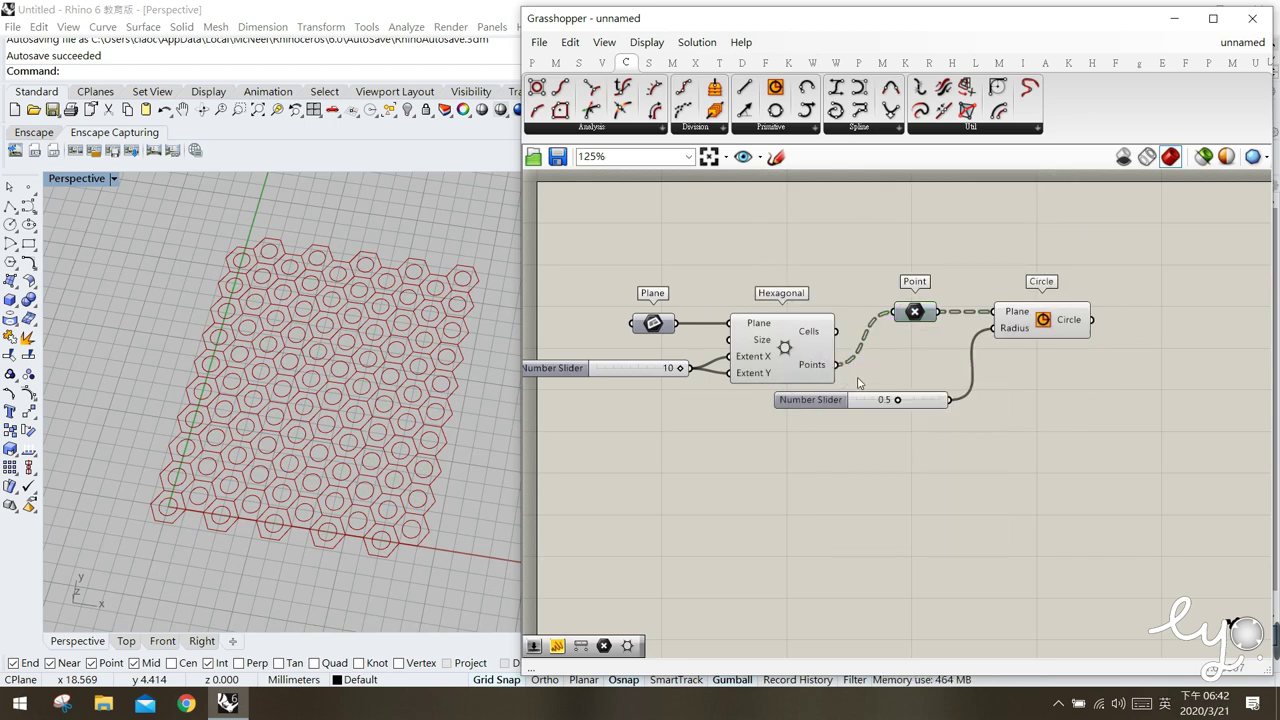
Place a single point object in the Rhino viewport inside the hexagonal grid at x 10, y 7.
{"action": "left_click", "coordinate": [27, 188]}
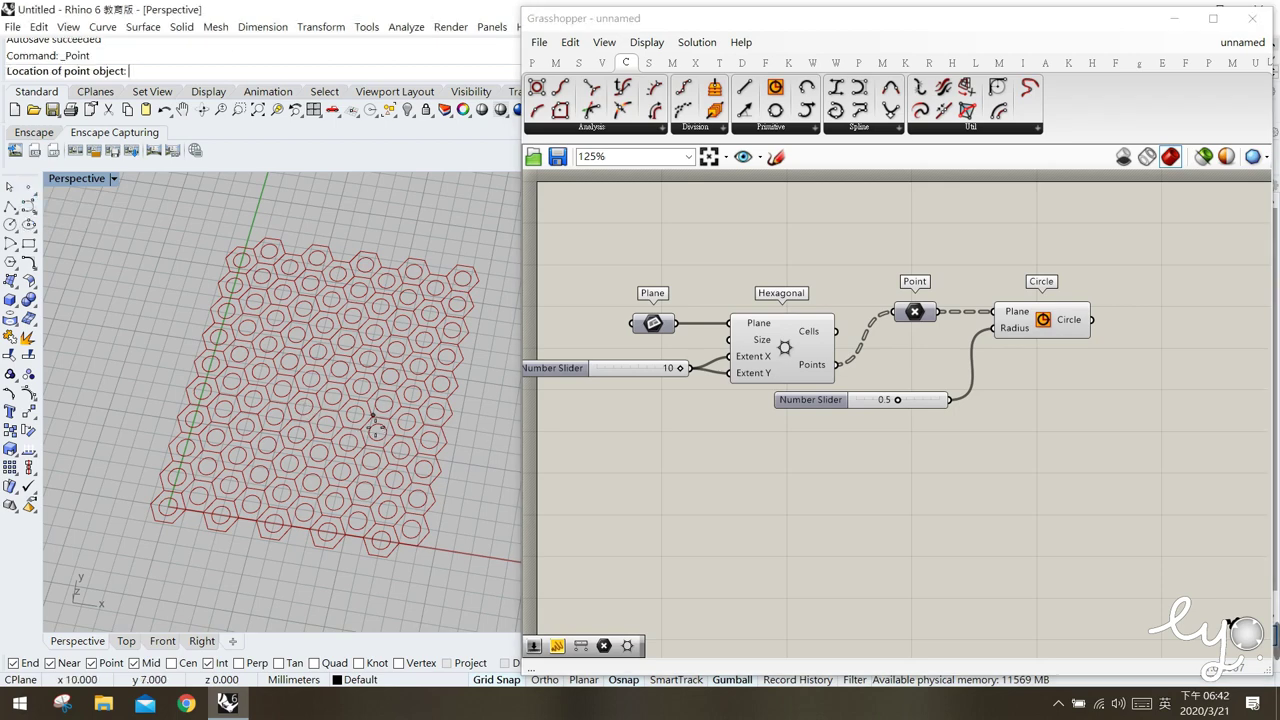
{"action": "left_click", "coordinate": [373, 416]}
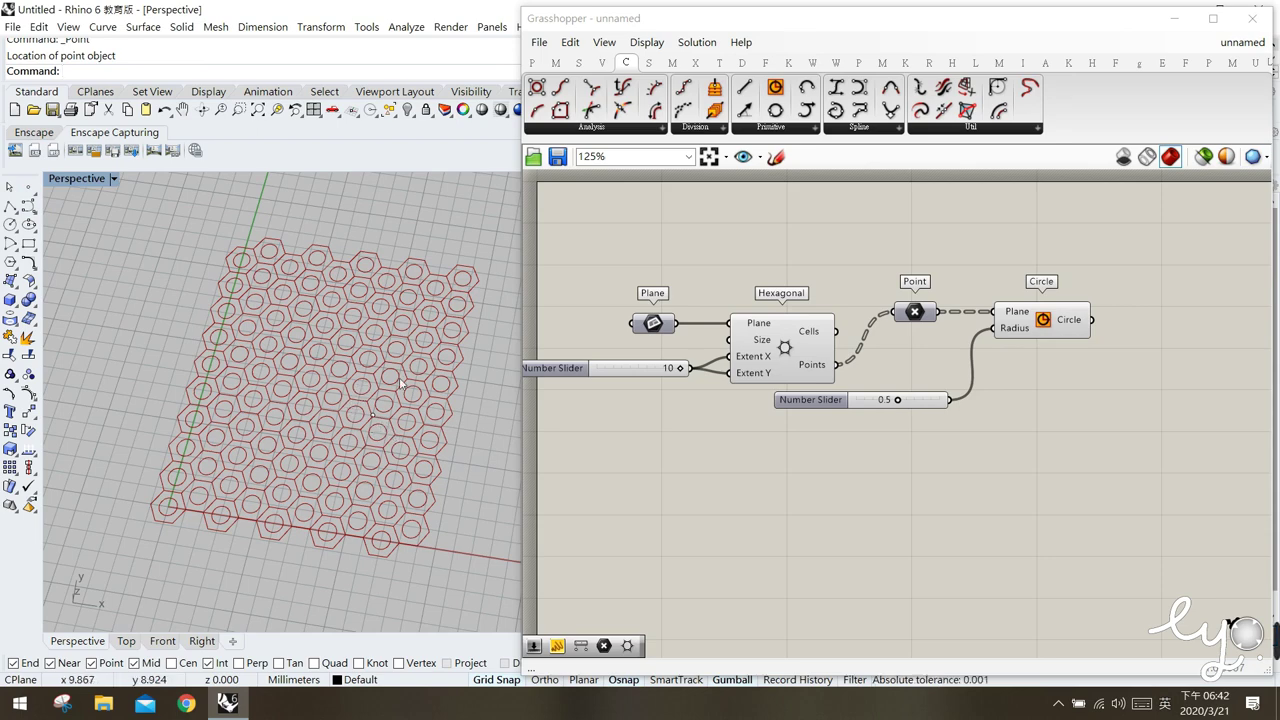
{"action": "left_click", "coordinate": [809, 355]}
{"action": "left_click", "coordinate": [809, 355]}
Show the preview of the hexagon center points and hide it again.
{"action": "left_click", "coordinate": [912, 312]}
{"action": "middle_click", "coordinate": [916, 311]}
{"action": "left_click", "coordinate": [924, 304]}
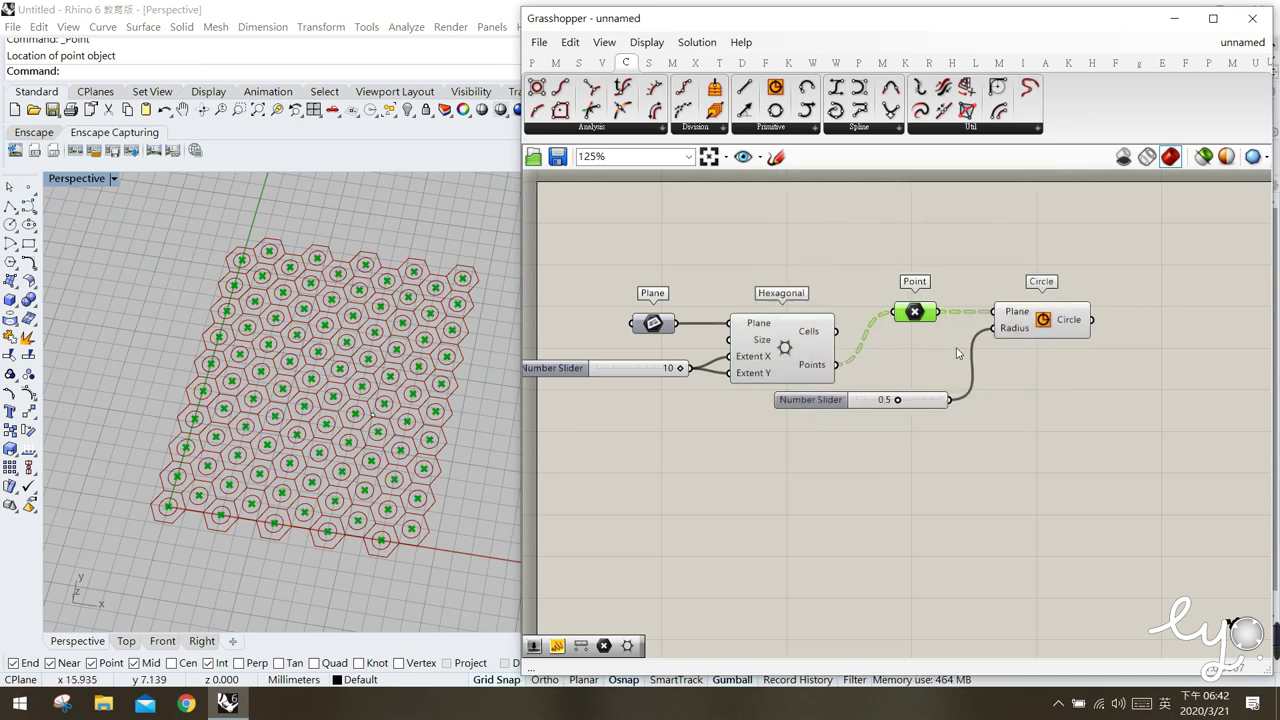
{"action": "middle_click", "coordinate": [913, 316]}
{"action": "left_click", "coordinate": [964, 261]}
Select and deselect the placed point in the Rhino viewport to check where it sits in the grid.
{"action": "left_click", "coordinate": [337, 357]}
{"action": "left_click", "coordinate": [378, 437]}
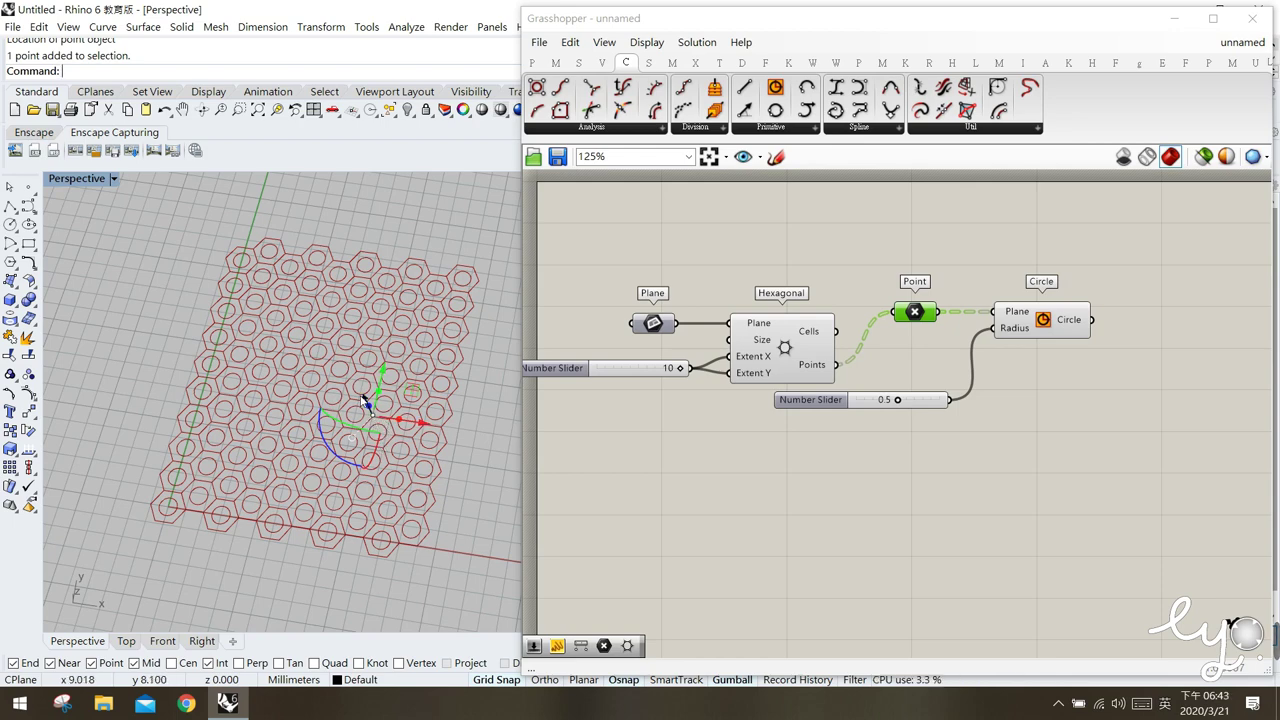
{"action": "left_click", "coordinate": [403, 487]}
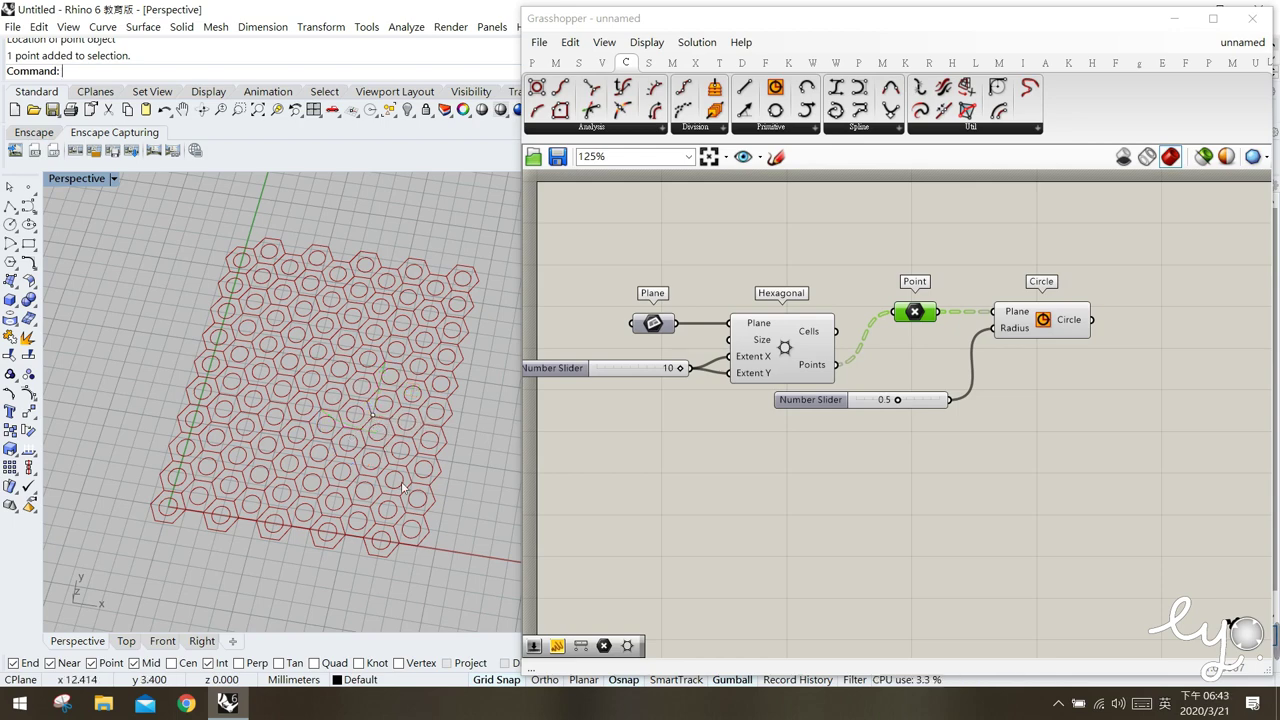
{"action": "left_click", "coordinate": [372, 415]}
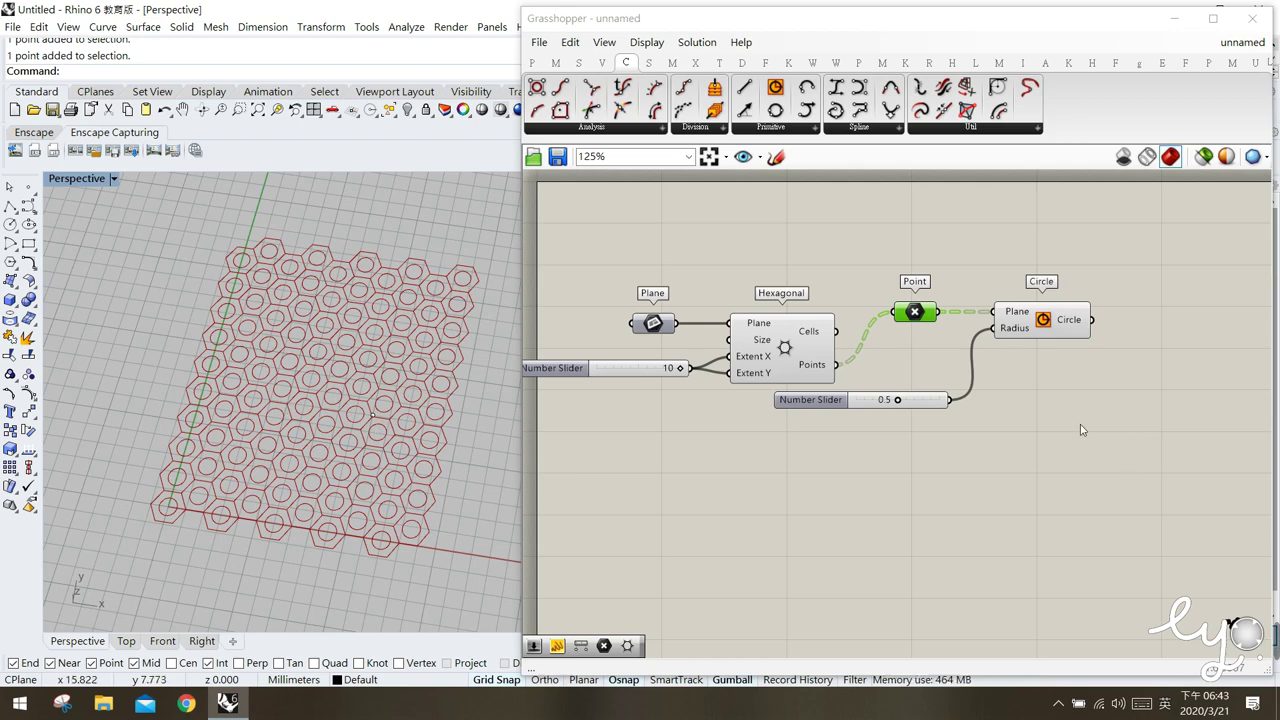
Shift the Circle component slightly away from the Point parameter and add a Distance component below the radius slider.
{"action": "left_click_drag", "start_coordinate": [1042, 326], "coordinate": [1063, 326]}
{"action": "left_click", "coordinate": [1060, 345]}
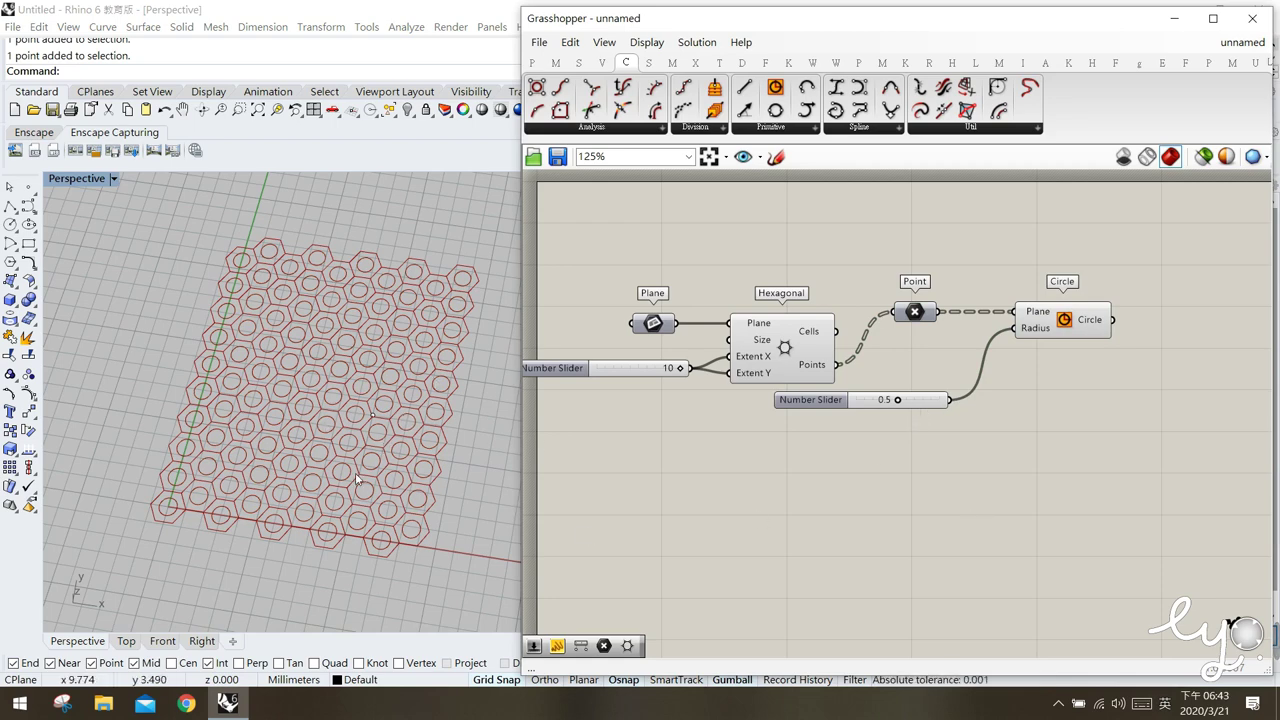
{"action": "left_click", "coordinate": [602, 64]}
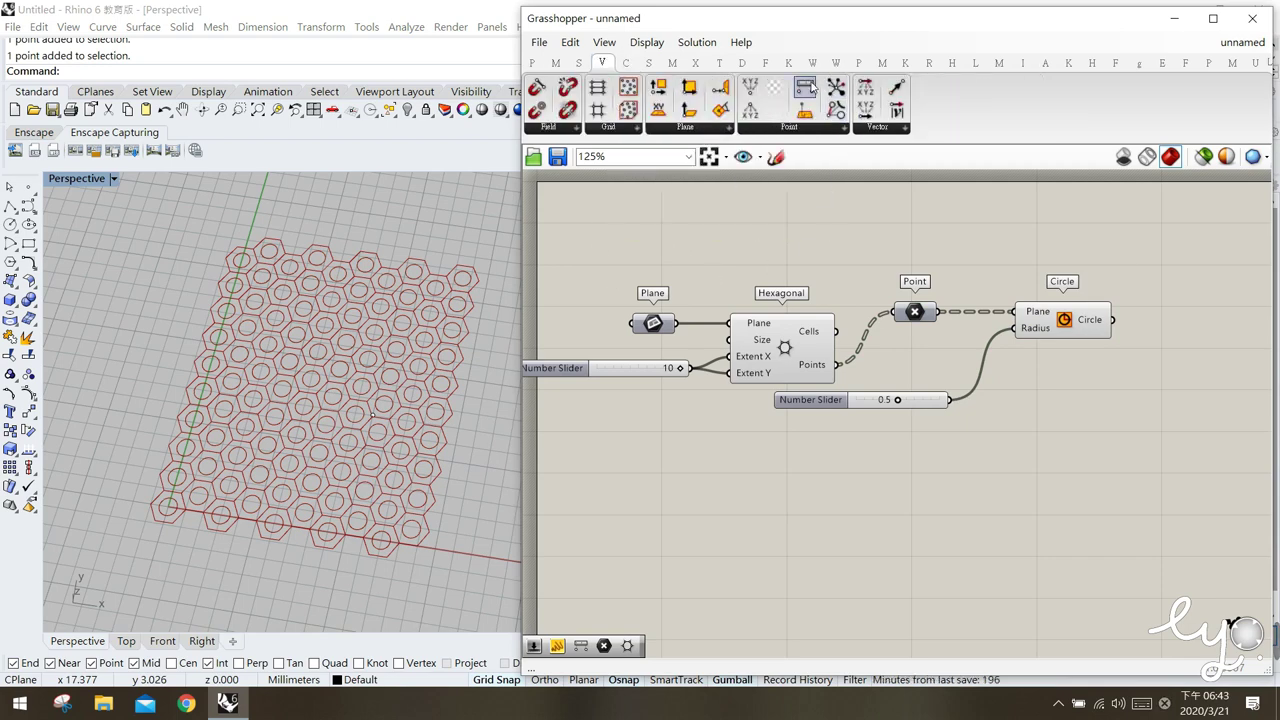
{"action": "left_click_drag", "start_coordinate": [812, 88], "coordinate": [906, 492]}
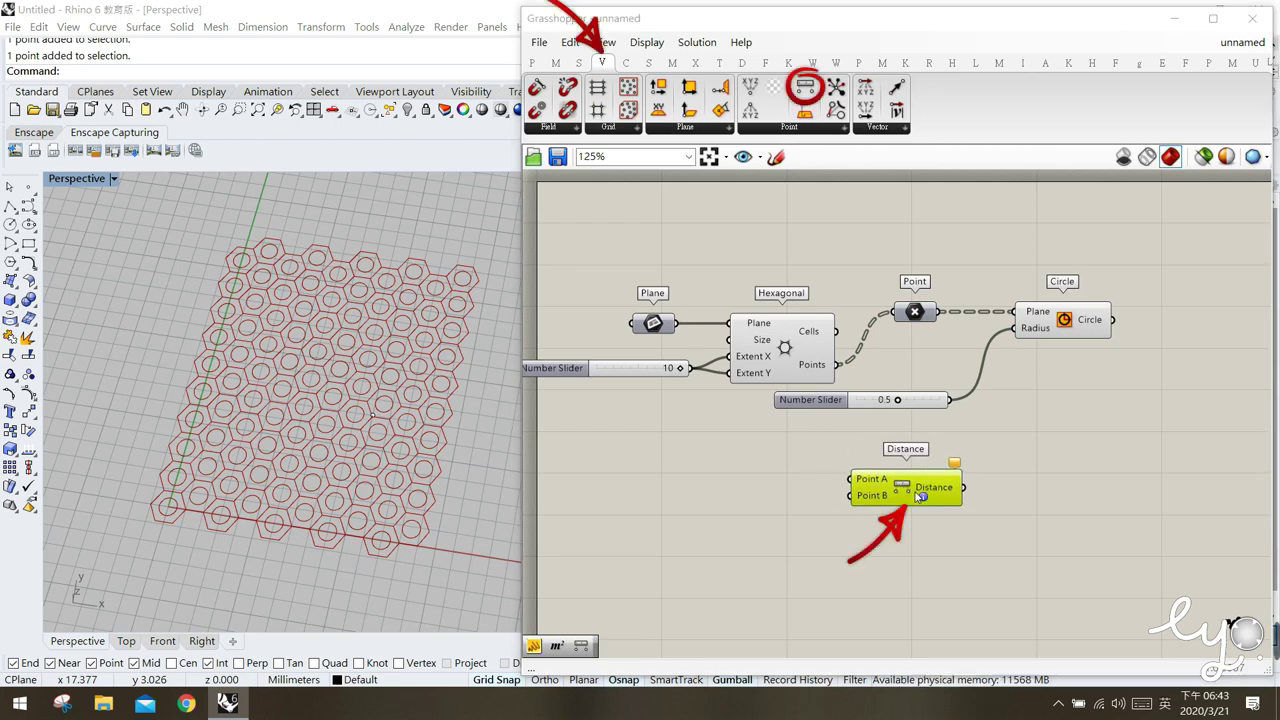
{"action": "left_click_drag", "start_coordinate": [912, 494], "coordinate": [946, 485]}
{"action": "left_click", "coordinate": [905, 570]}
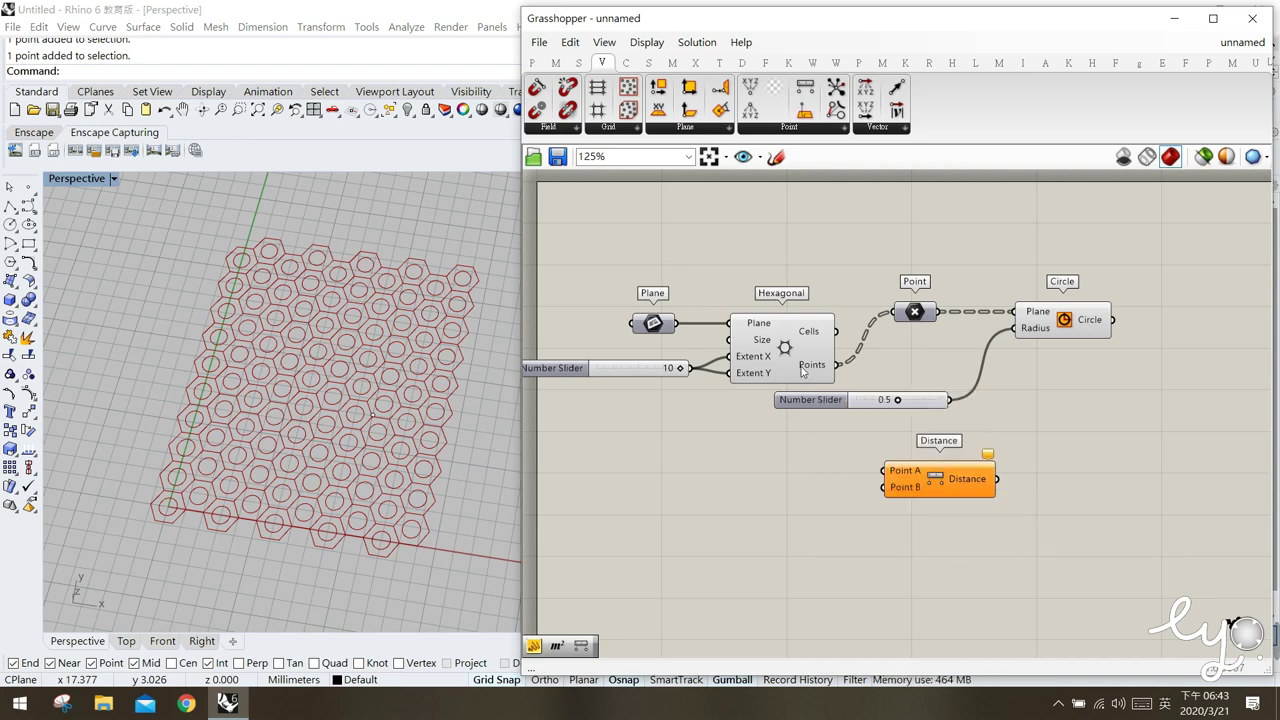
Turn on the preview of the Point parameter with the hexagon centers.
{"action": "middle_click", "coordinate": [908, 318]}
{"action": "left_click", "coordinate": [912, 314]}
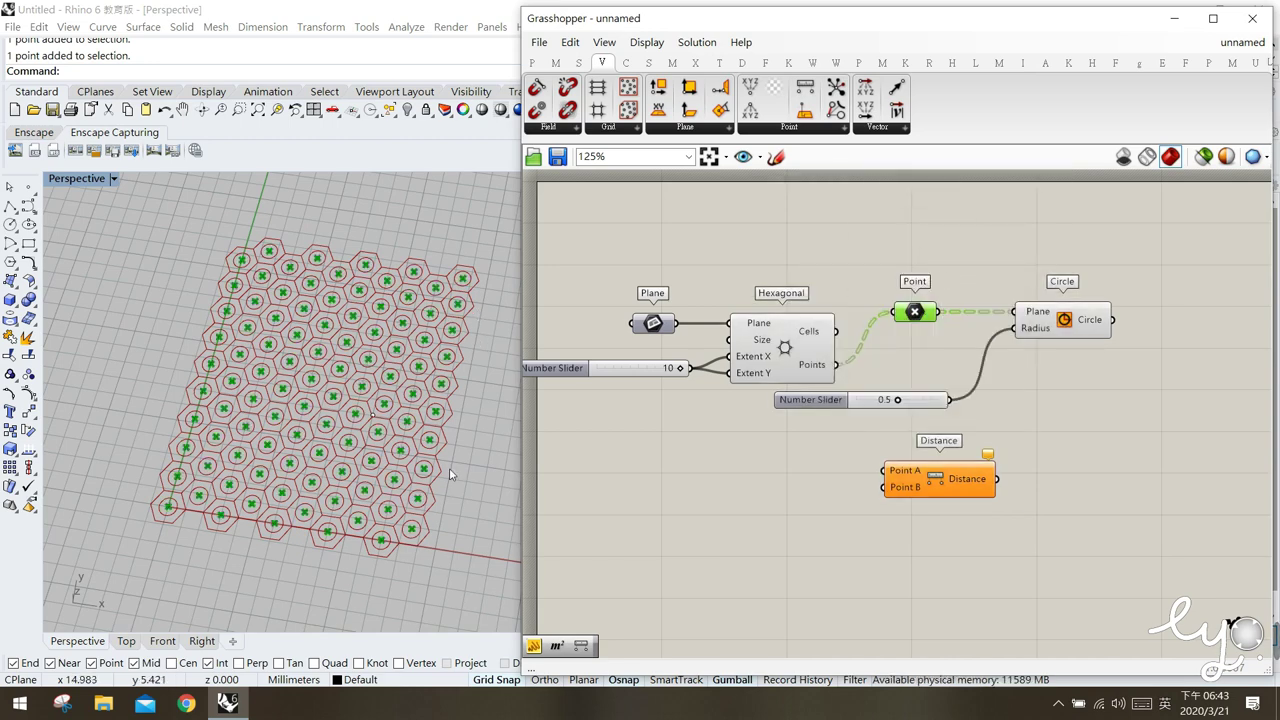
Shift the Distance component to the right and hide the preview of the Point parameter holding the hexagon centers.
{"action": "left_click", "coordinate": [840, 510]}
{"action": "left_click_drag", "start_coordinate": [932, 488], "coordinate": [983, 485]}
{"action": "left_click", "coordinate": [791, 477]}
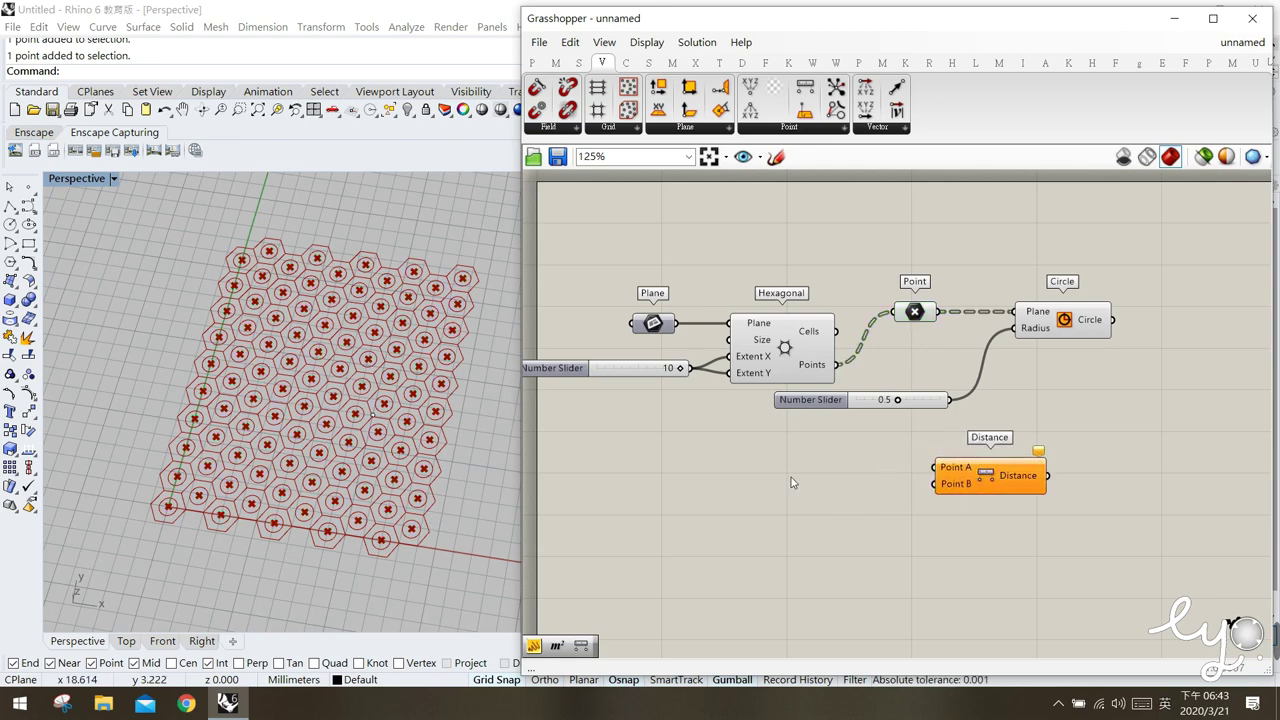
{"action": "left_click", "coordinate": [912, 312]}
{"action": "middle_click", "coordinate": [912, 312]}
{"action": "left_click", "coordinate": [966, 260]}
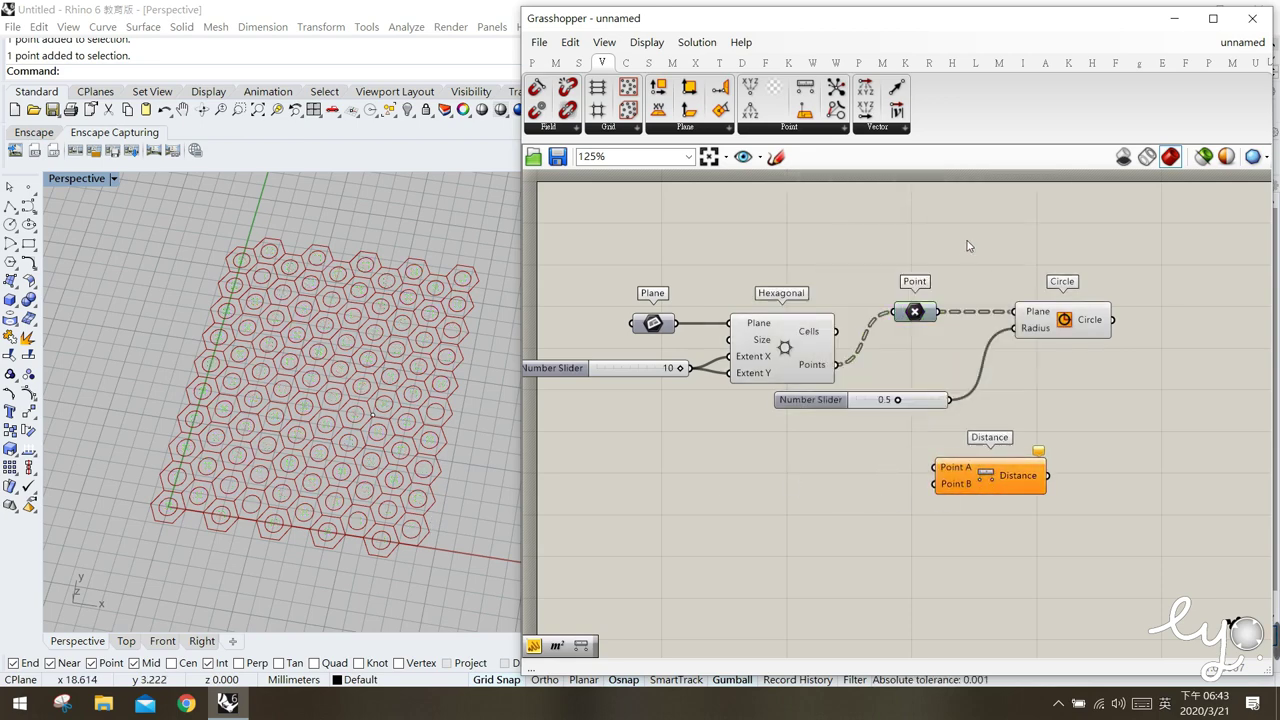
Add a second Point parameter beside the Distance component and set it to the single point placed in the Rhino viewport.
{"action": "left_click_drag", "start_coordinate": [411, 454], "coordinate": [314, 366]}
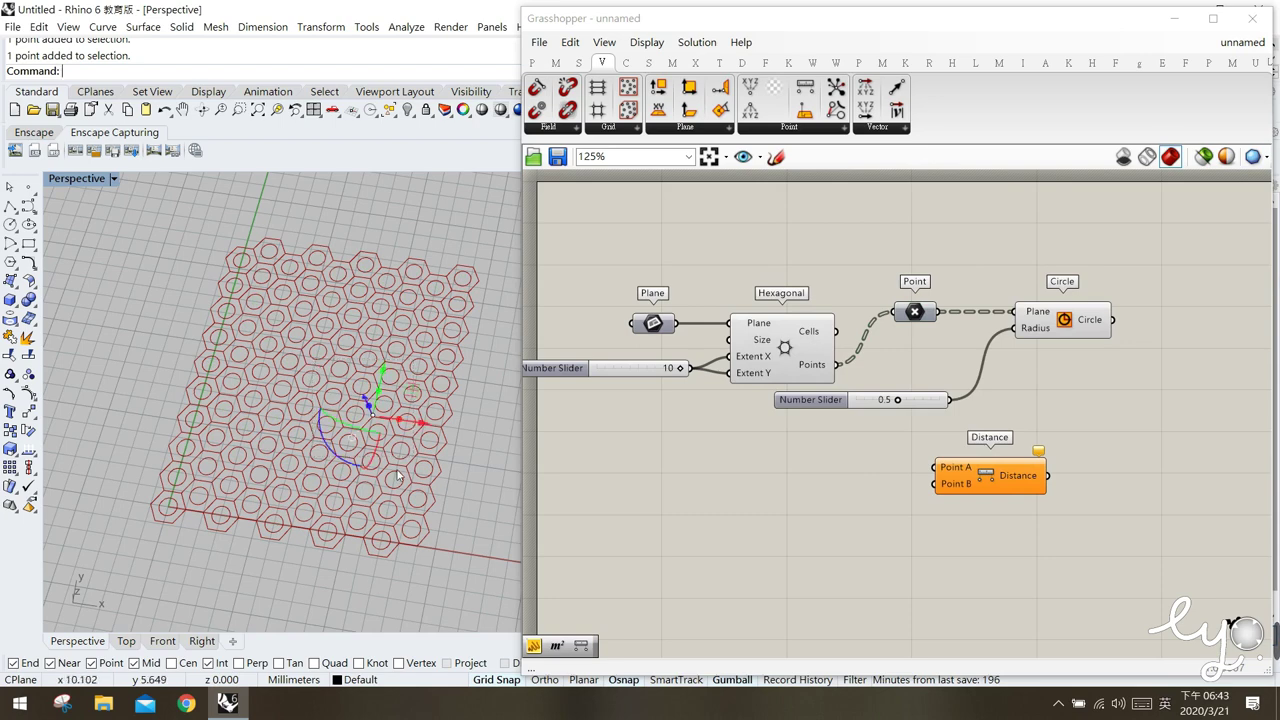
{"action": "left_click", "coordinate": [533, 67]}
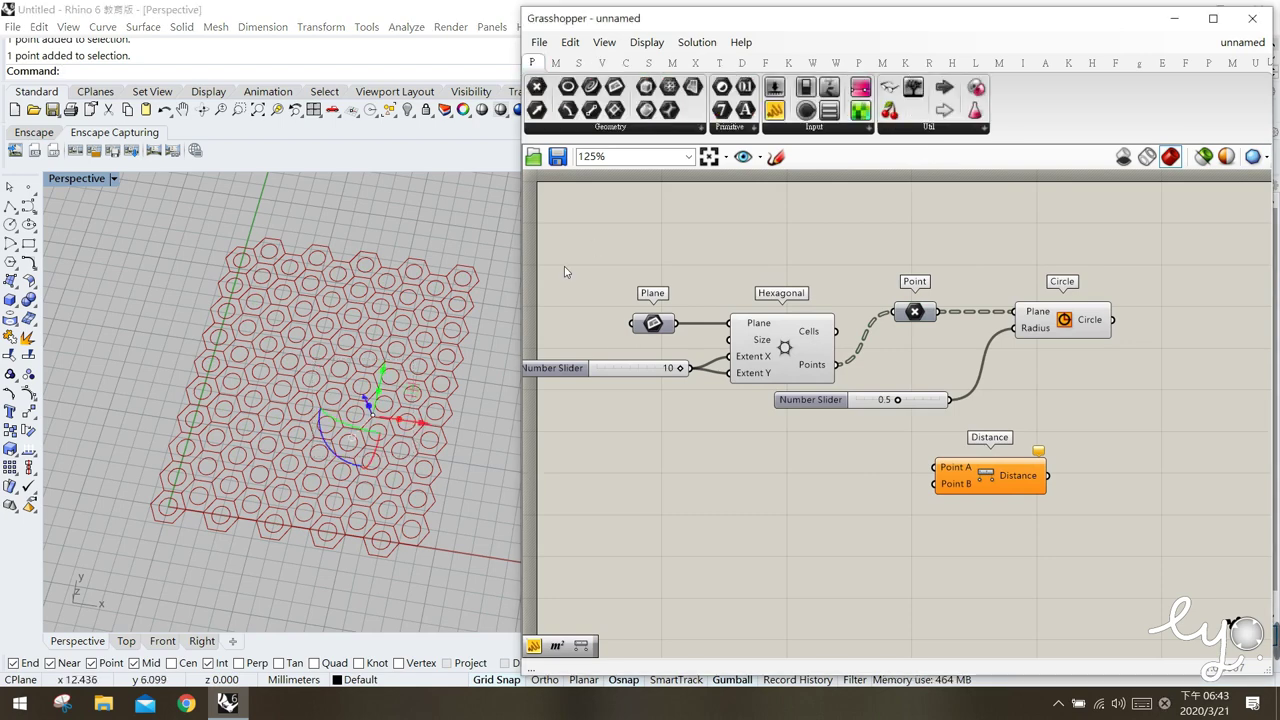
{"action": "left_click", "coordinate": [534, 63]}
{"action": "left_click_drag", "start_coordinate": [536, 87], "coordinate": [839, 488]}
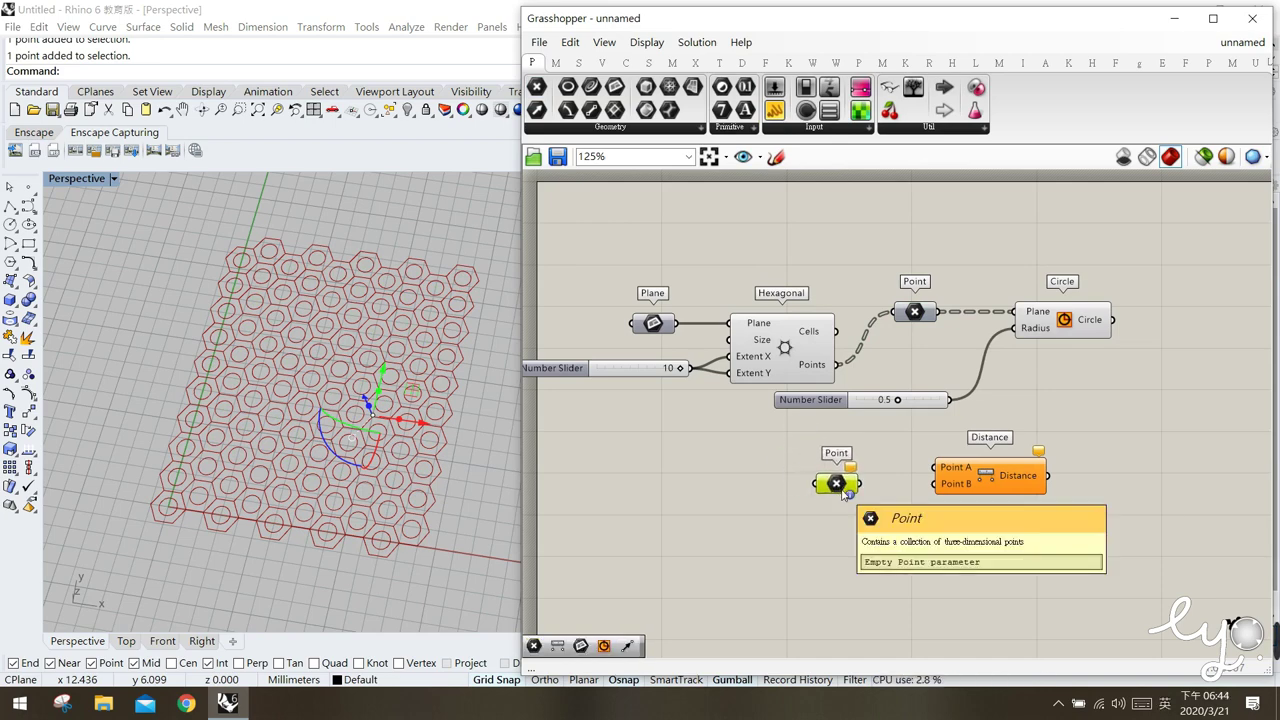
{"action": "right_click", "coordinate": [841, 489]}
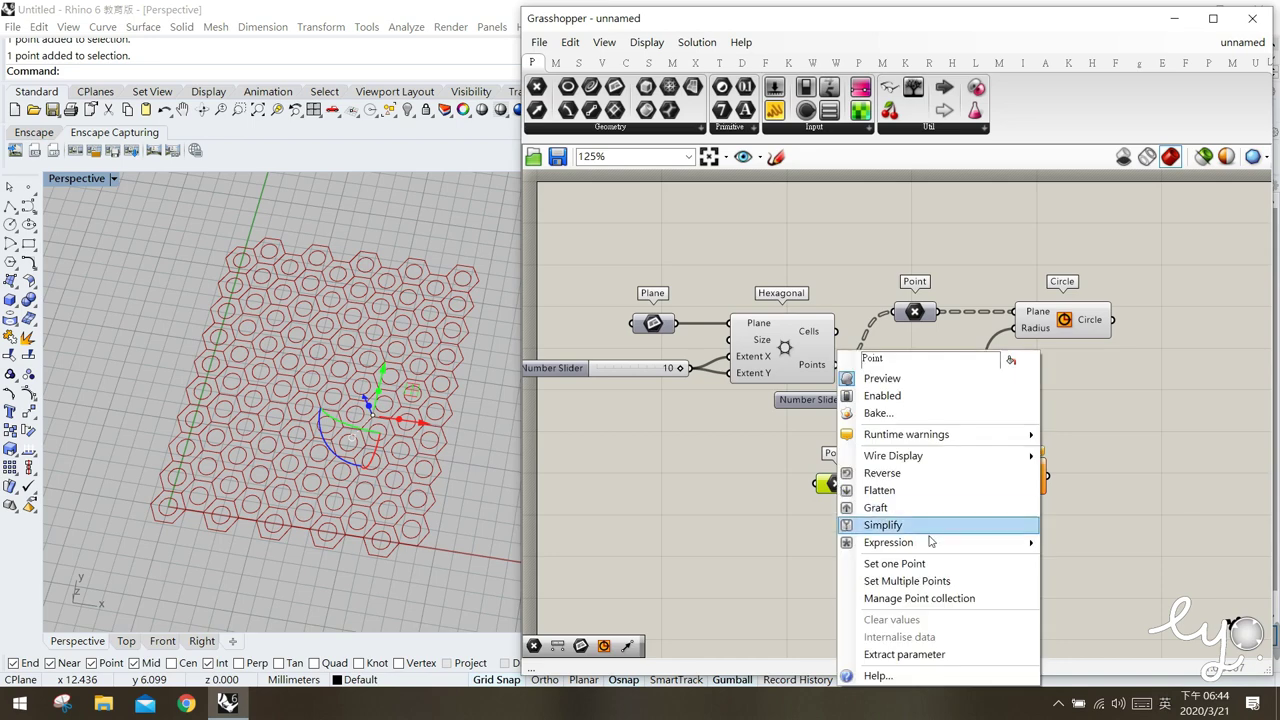
{"action": "left_click", "coordinate": [900, 562]}
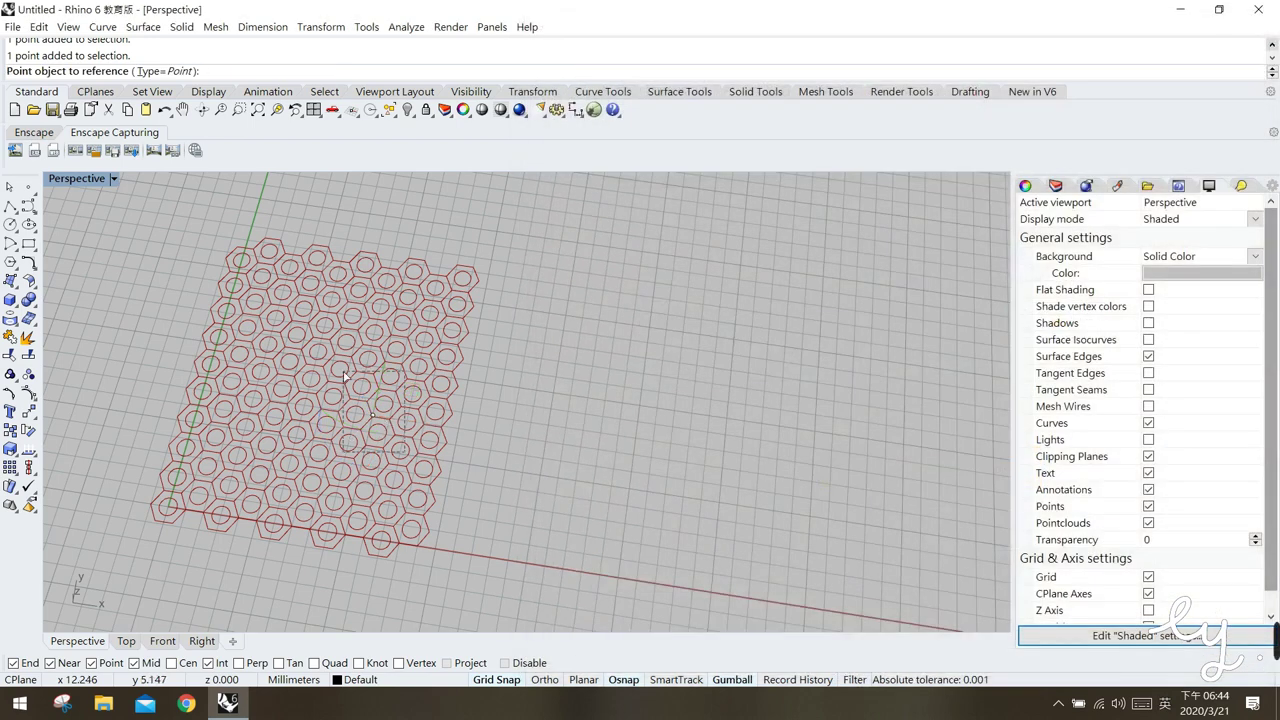
{"action": "left_click", "coordinate": [372, 414]}
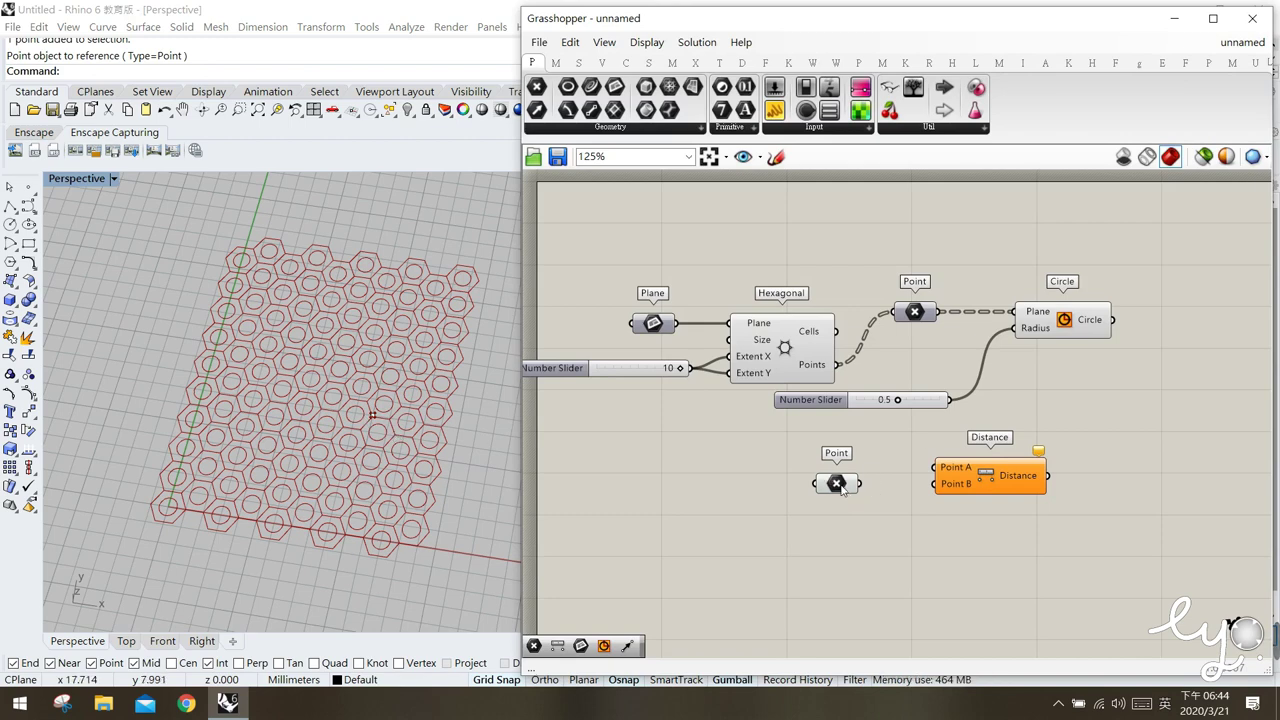
Connect the hexagon centers to the Distance component's Point A and the referenced Rhino point to its Point B.
{"action": "mouse_move", "coordinate": [822, 380]}
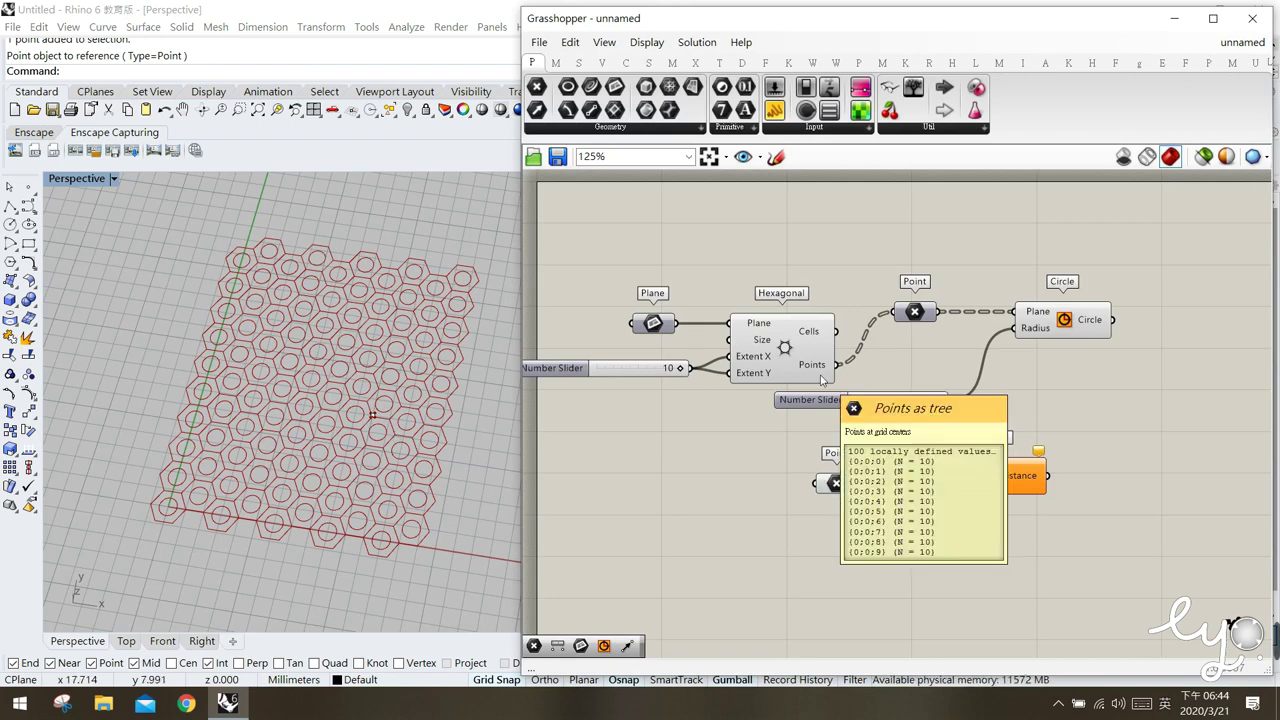
{"action": "left_click_drag", "start_coordinate": [914, 311], "coordinate": [938, 468]}
{"action": "left_click", "coordinate": [780, 365]}
{"action": "left_click", "coordinate": [898, 311]}
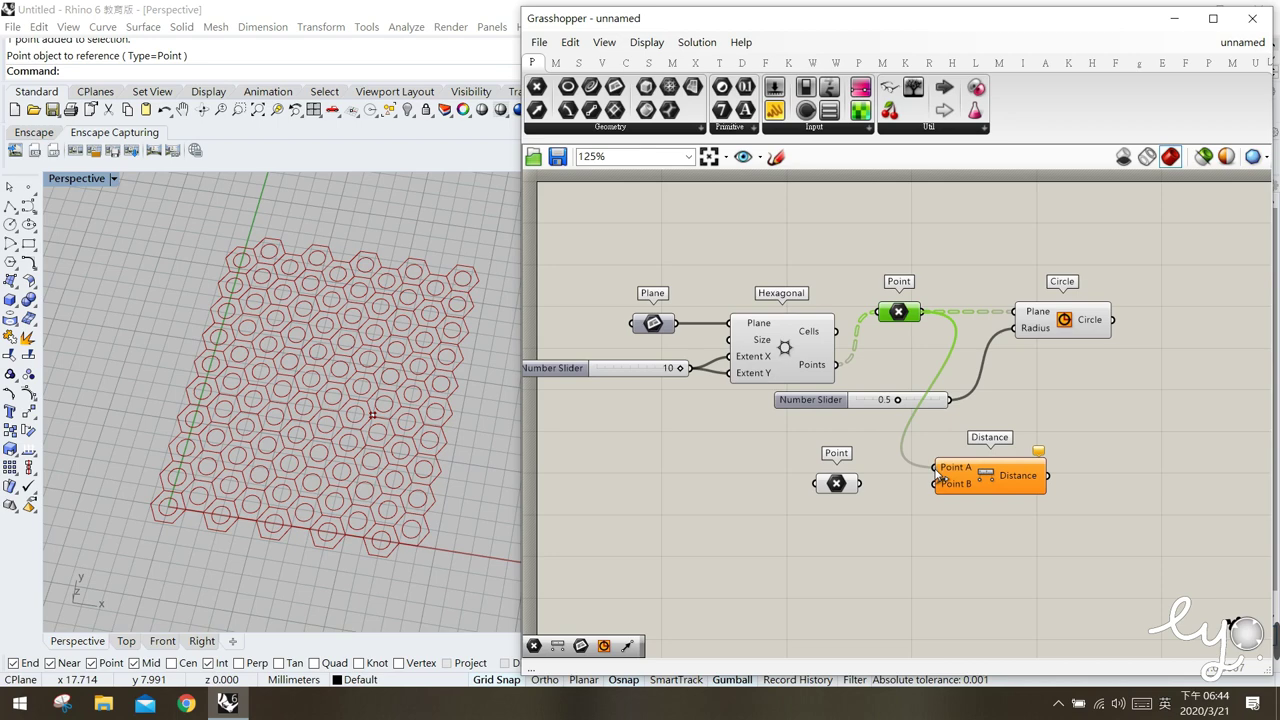
{"action": "left_click", "coordinate": [856, 523]}
{"action": "left_click_drag", "start_coordinate": [837, 487], "coordinate": [935, 485]}
{"action": "left_click", "coordinate": [912, 545]}
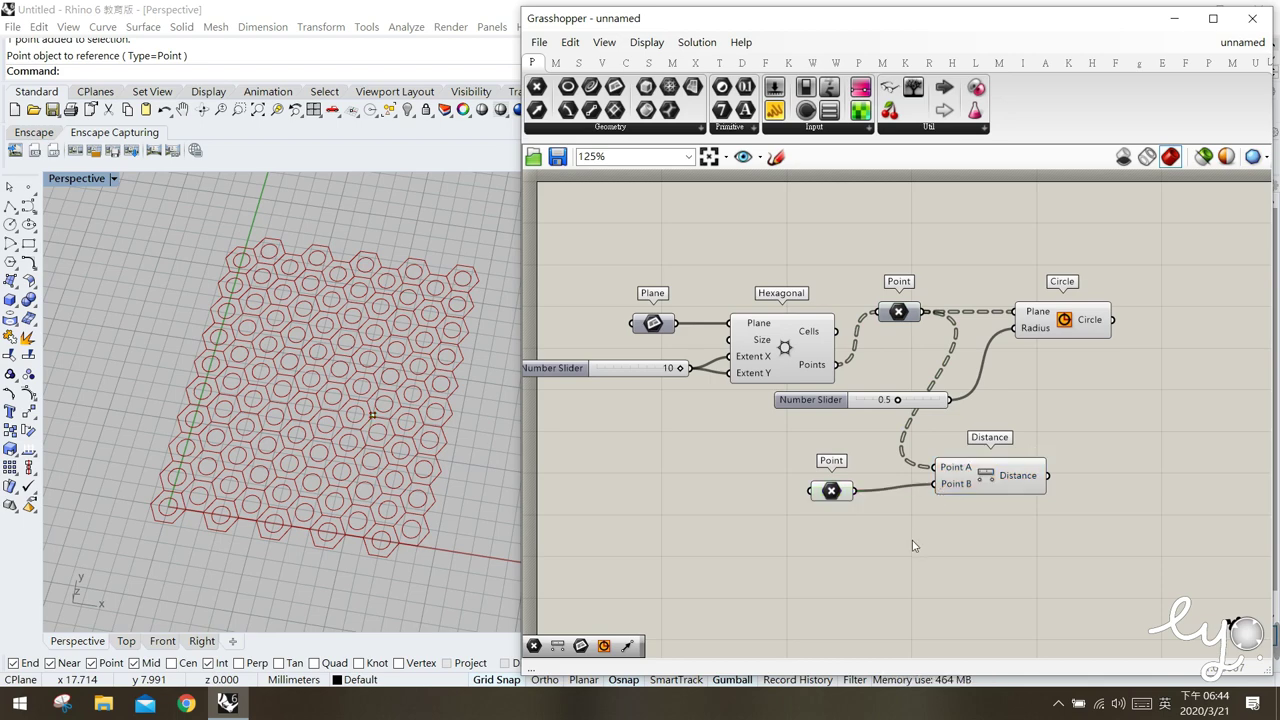
{"action": "left_click_drag", "start_coordinate": [826, 490], "coordinate": [873, 484]}
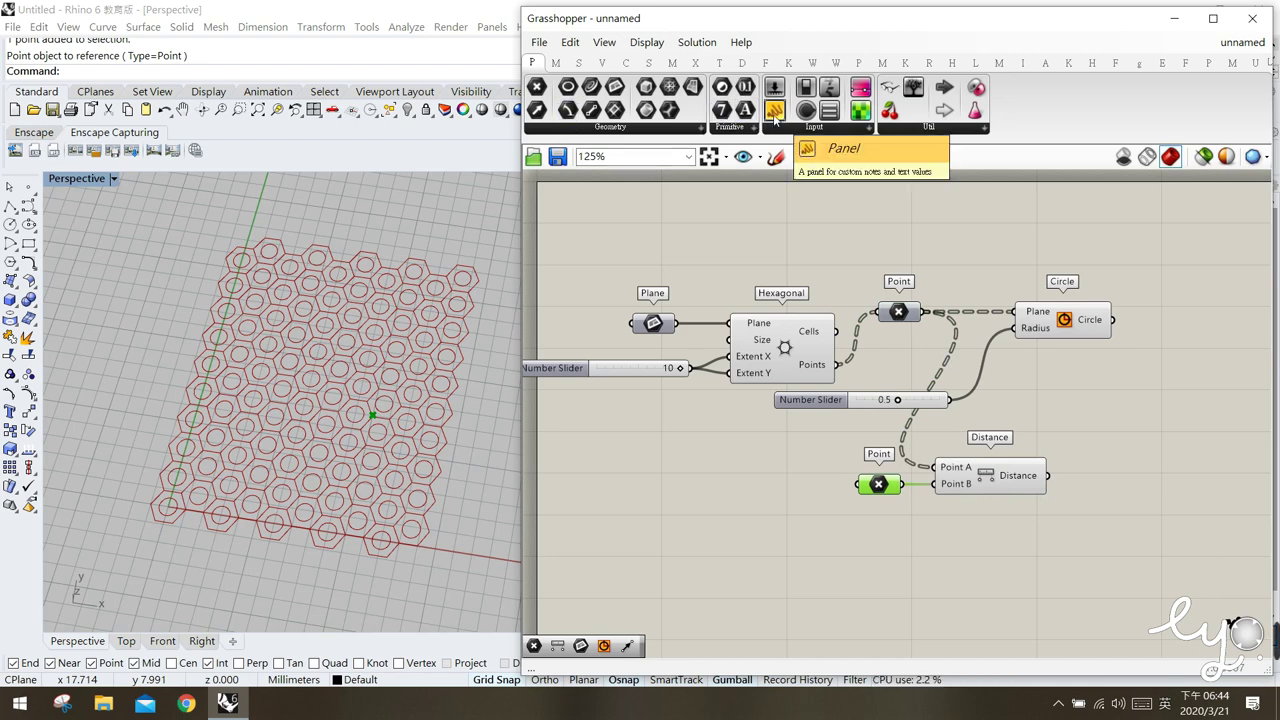
Add a Panel next to the Distance component, connect the Distance output to it and enlarge it to show more values.
{"action": "left_click_drag", "start_coordinate": [1128, 471], "coordinate": [1128, 471]}
{"action": "right_click_drag", "start_coordinate": [1005, 530], "coordinate": [942, 515]}
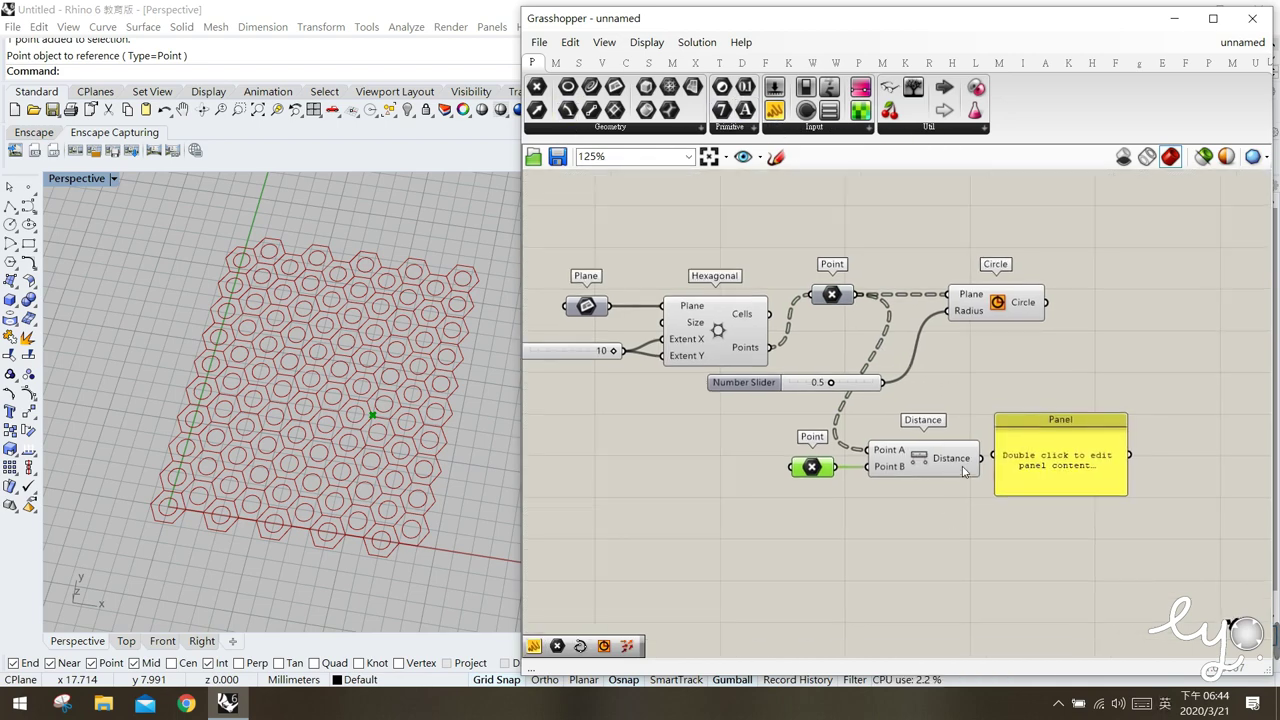
{"action": "left_click_drag", "start_coordinate": [979, 458], "coordinate": [984, 458]}
{"action": "left_click_drag", "start_coordinate": [1072, 503], "coordinate": [1072, 608]}
{"action": "left_click_drag", "start_coordinate": [1069, 558], "coordinate": [1097, 547]}
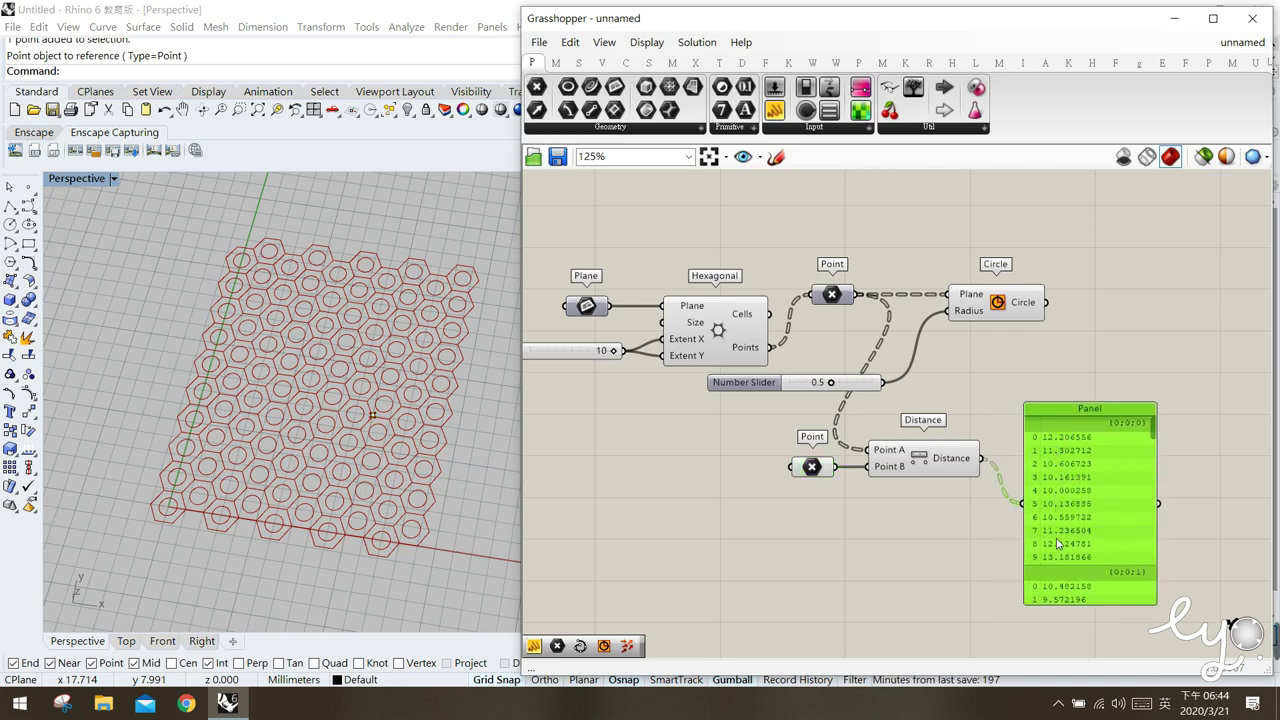
Examine the listed distances in the panel in relation to the placed Rhino point and the circle radius slider.
{"action": "left_click", "coordinate": [382, 428]}
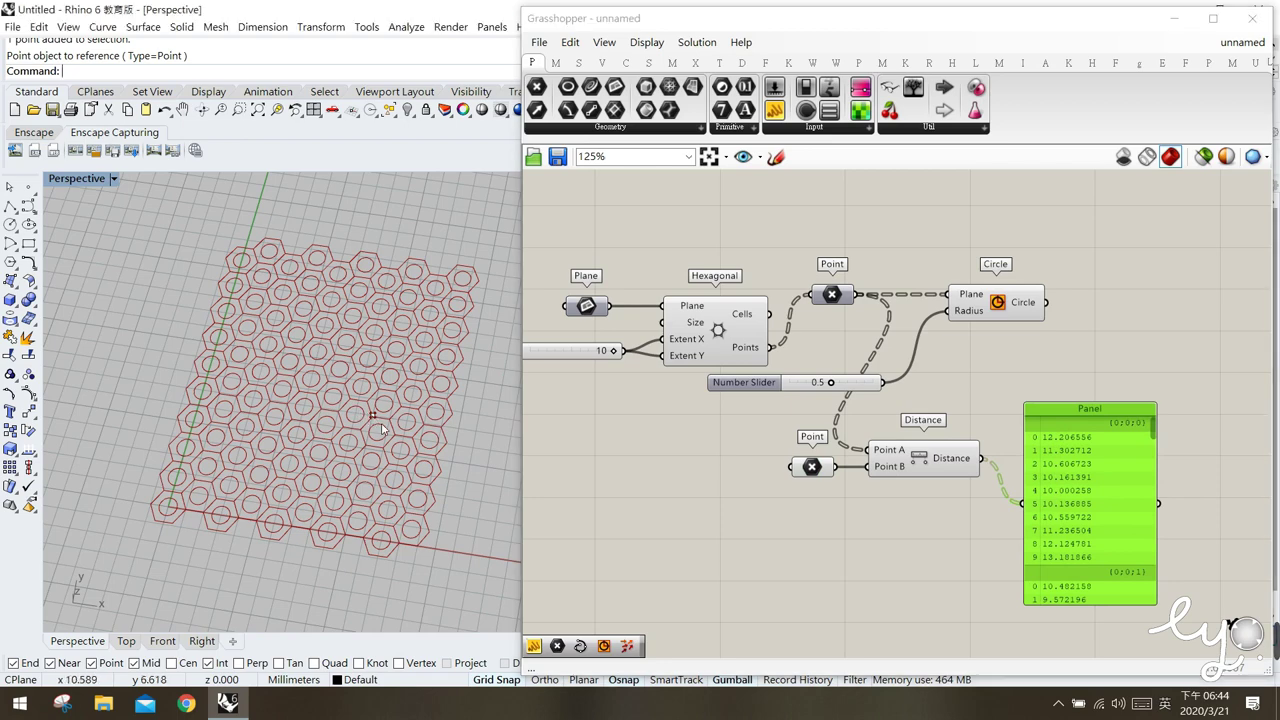
{"action": "left_click", "coordinate": [372, 414]}
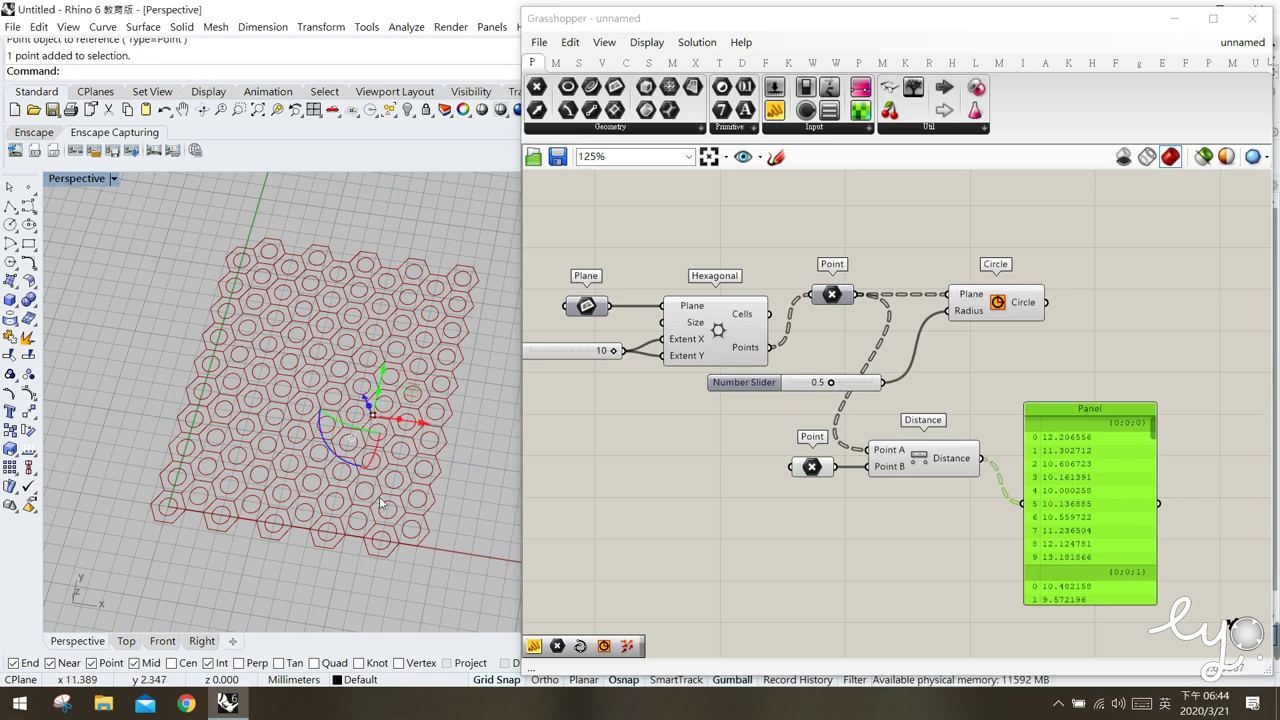
{"action": "left_click_drag", "start_coordinate": [1072, 537], "coordinate": [1078, 525]}
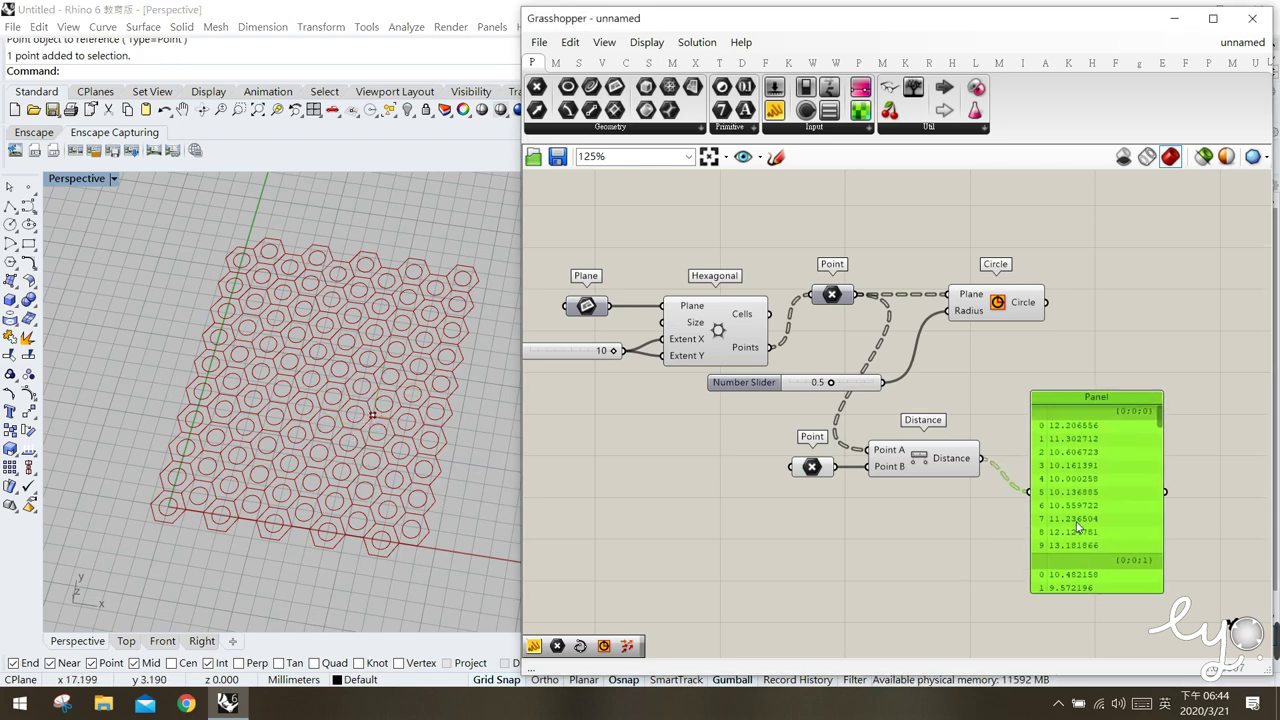
{"action": "left_click_drag", "start_coordinate": [886, 378], "coordinate": [893, 385]}
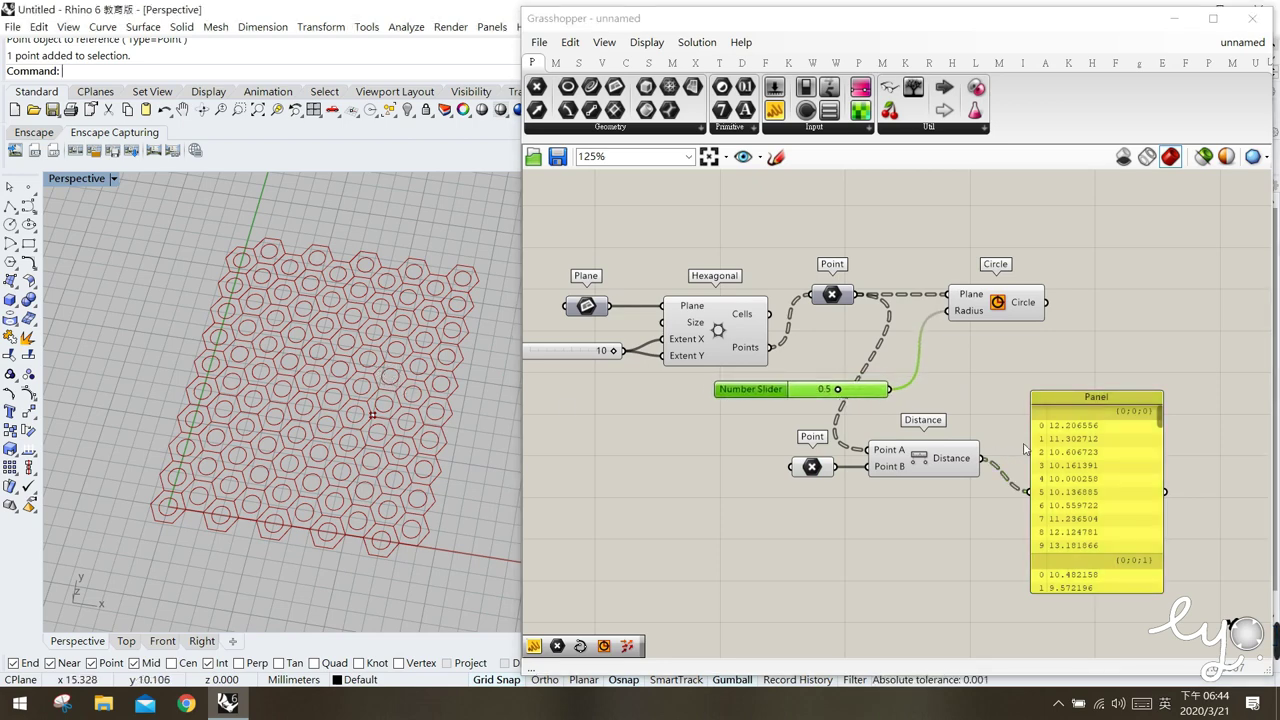
{"action": "left_click", "coordinate": [1063, 440]}
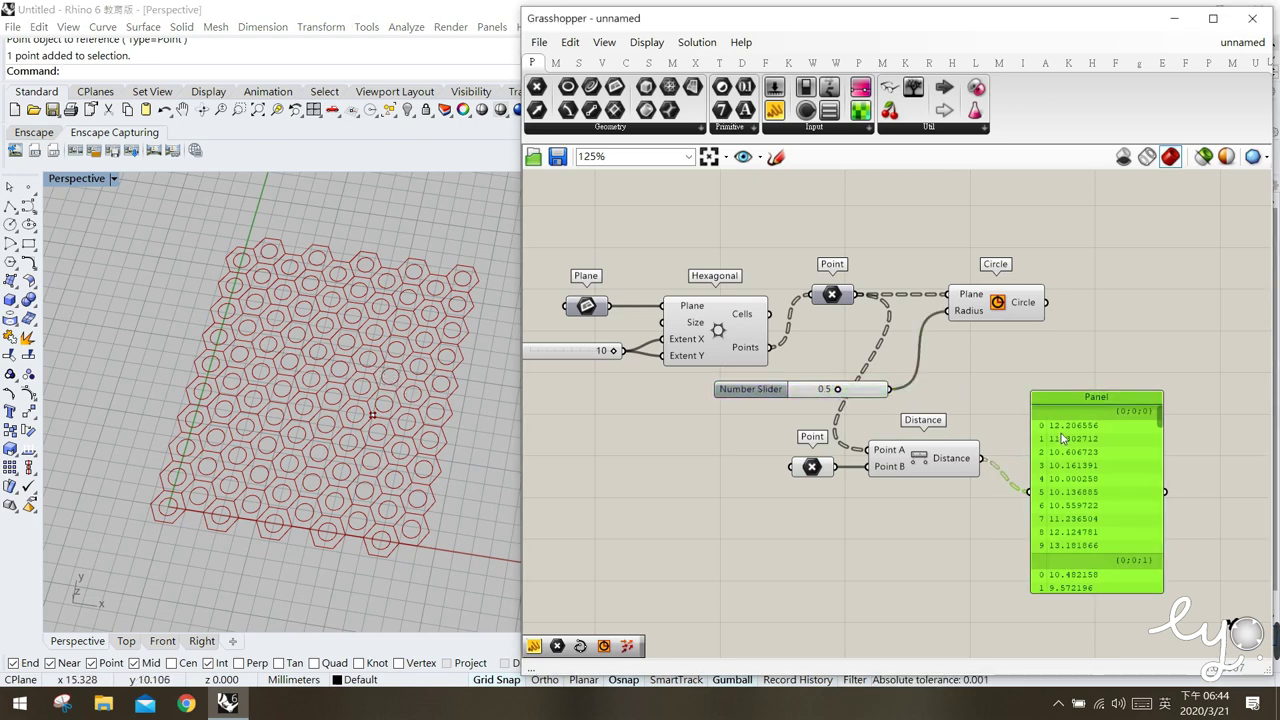
{"action": "left_click", "coordinate": [973, 459]}
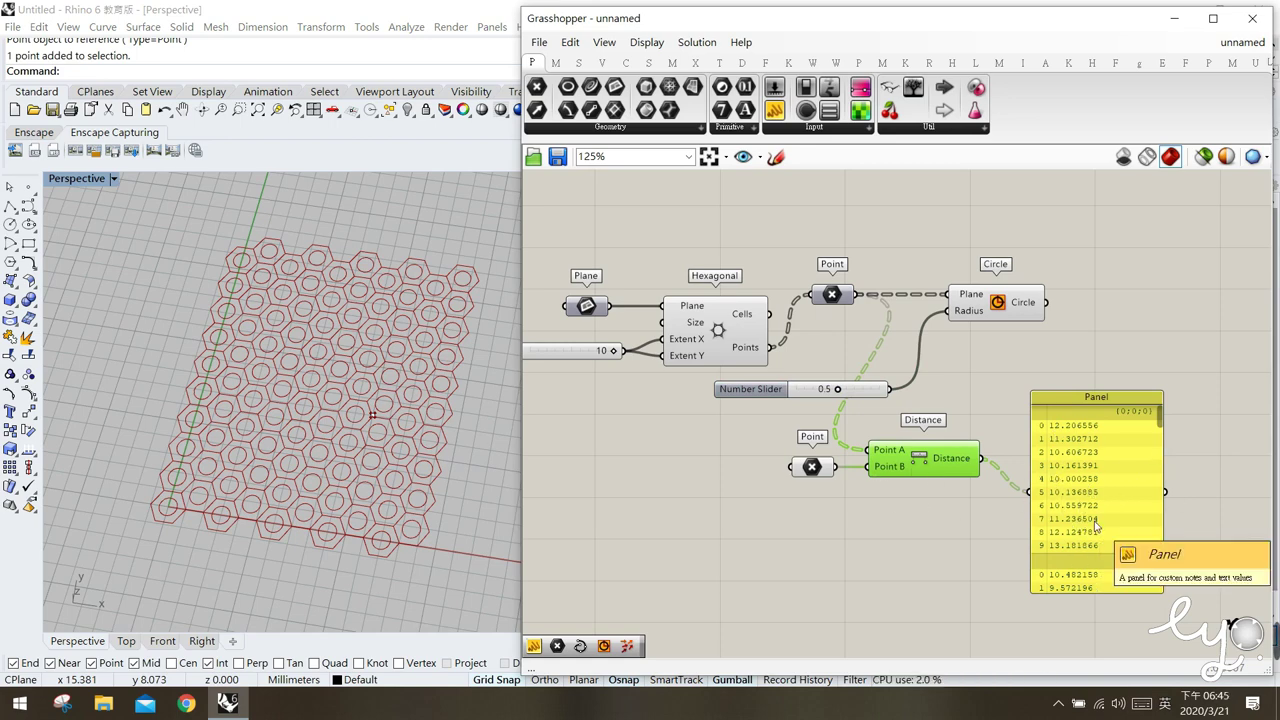
{"action": "left_click_drag", "start_coordinate": [1085, 500], "coordinate": [1098, 484]}
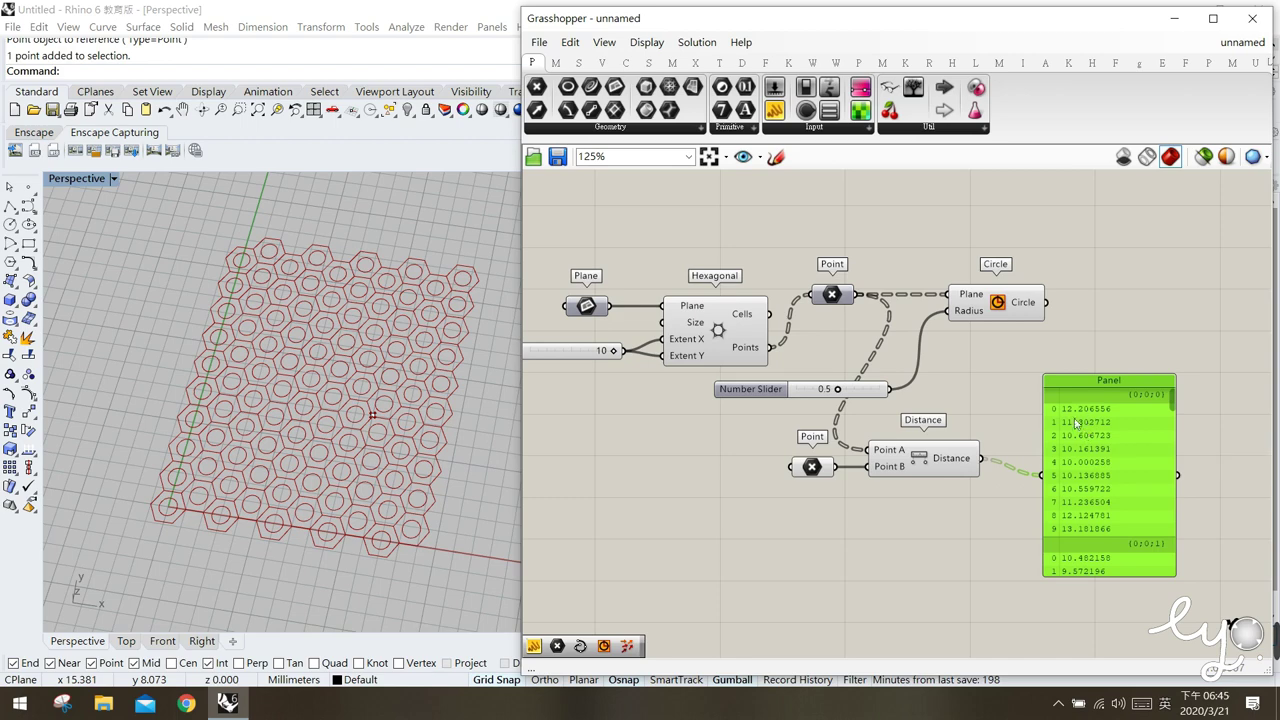
Add a Division component between Distance and the panel, and connect the Distance output to its A input.
{"action": "left_click", "coordinate": [557, 62]}
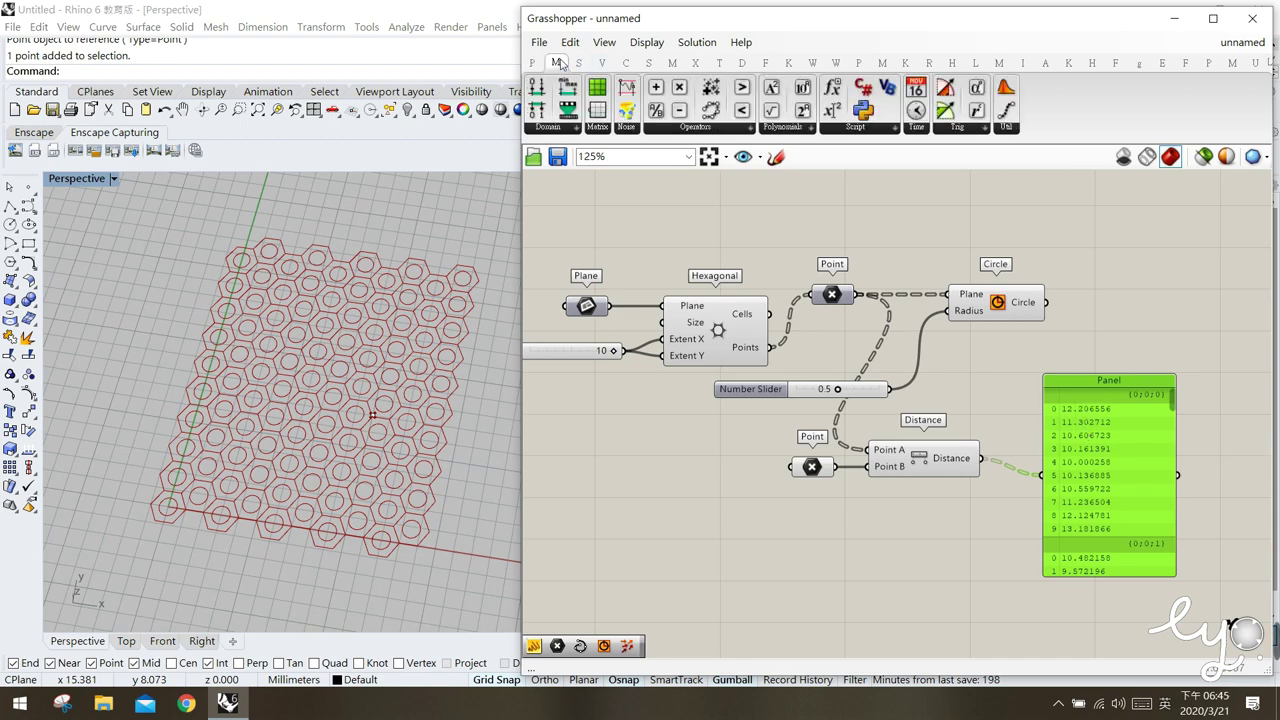
{"action": "left_click", "coordinate": [713, 128]}
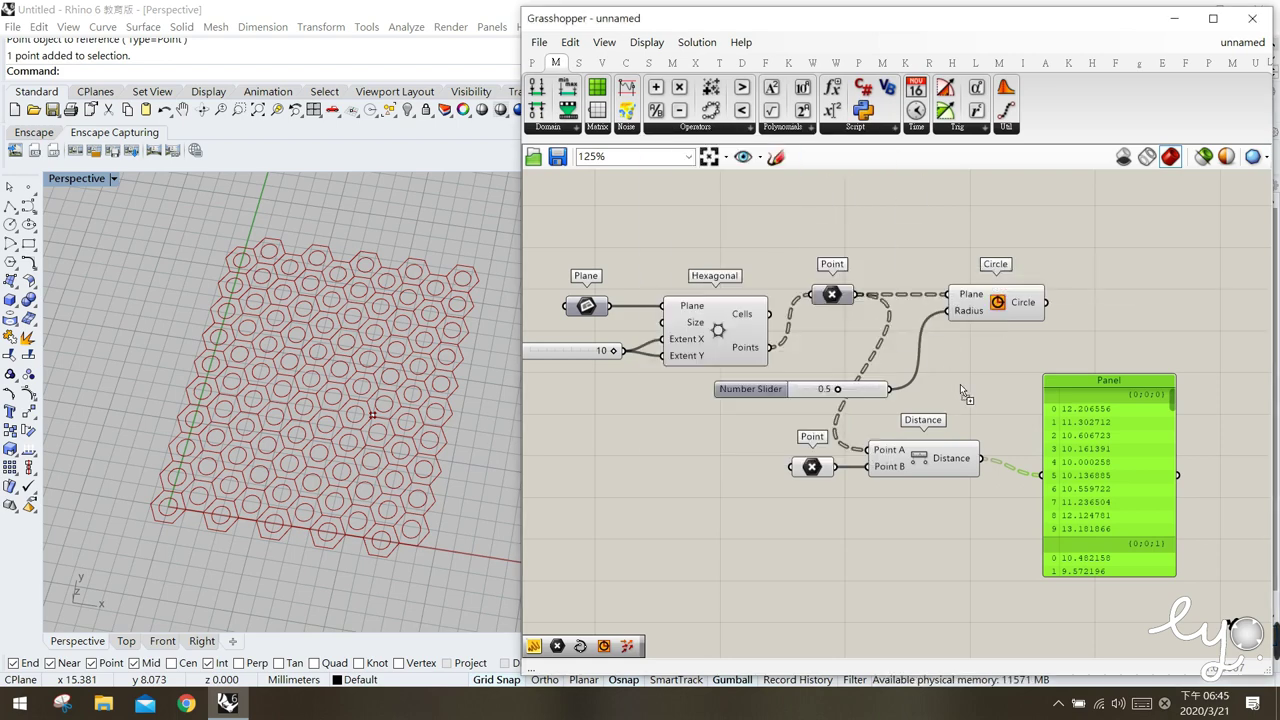
{"action": "left_click_drag", "start_coordinate": [960, 390], "coordinate": [983, 392]}
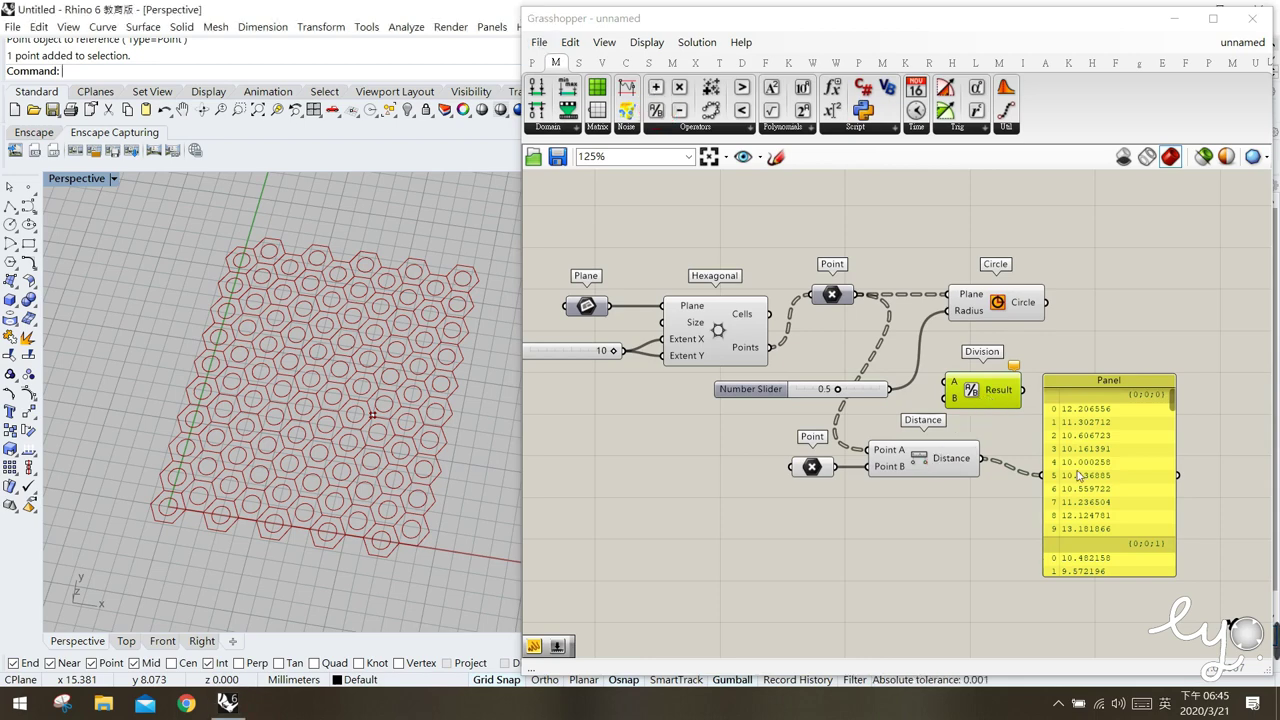
{"action": "left_click_drag", "start_coordinate": [1110, 380], "coordinate": [1160, 336]}
{"action": "left_click_drag", "start_coordinate": [973, 391], "coordinate": [1035, 474]}
Create a Number Slider with the value 10 below Distance and connect it to the Division component's B input.
{"action": "double_click", "coordinate": [947, 537]}
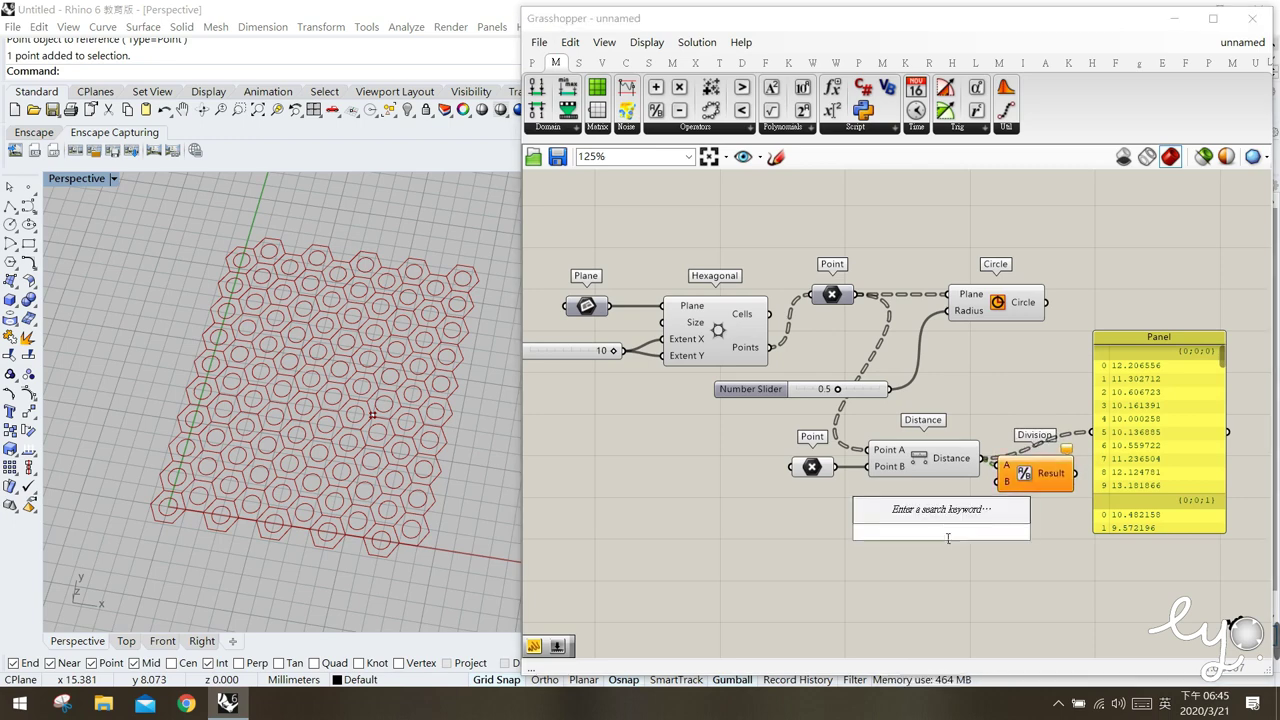
{"action": "type", "text": "1"}
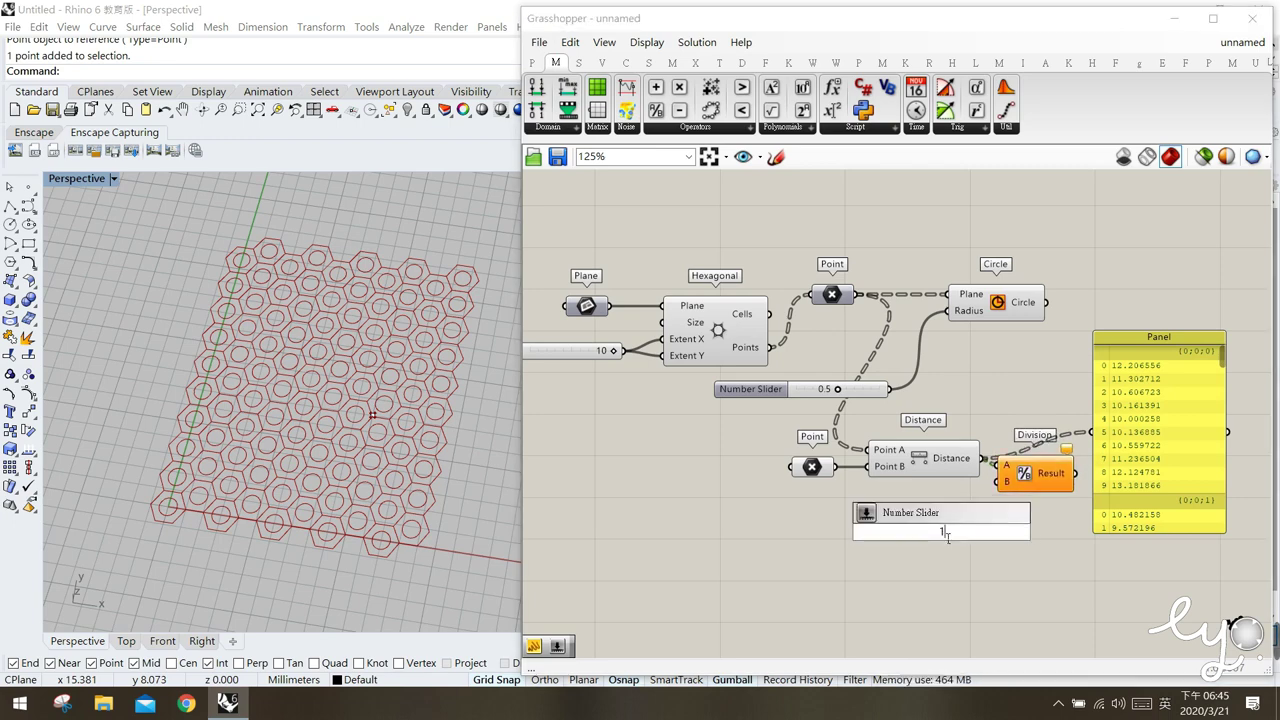
{"action": "type", "text": "0"}
{"action": "key", "text": "Return"}
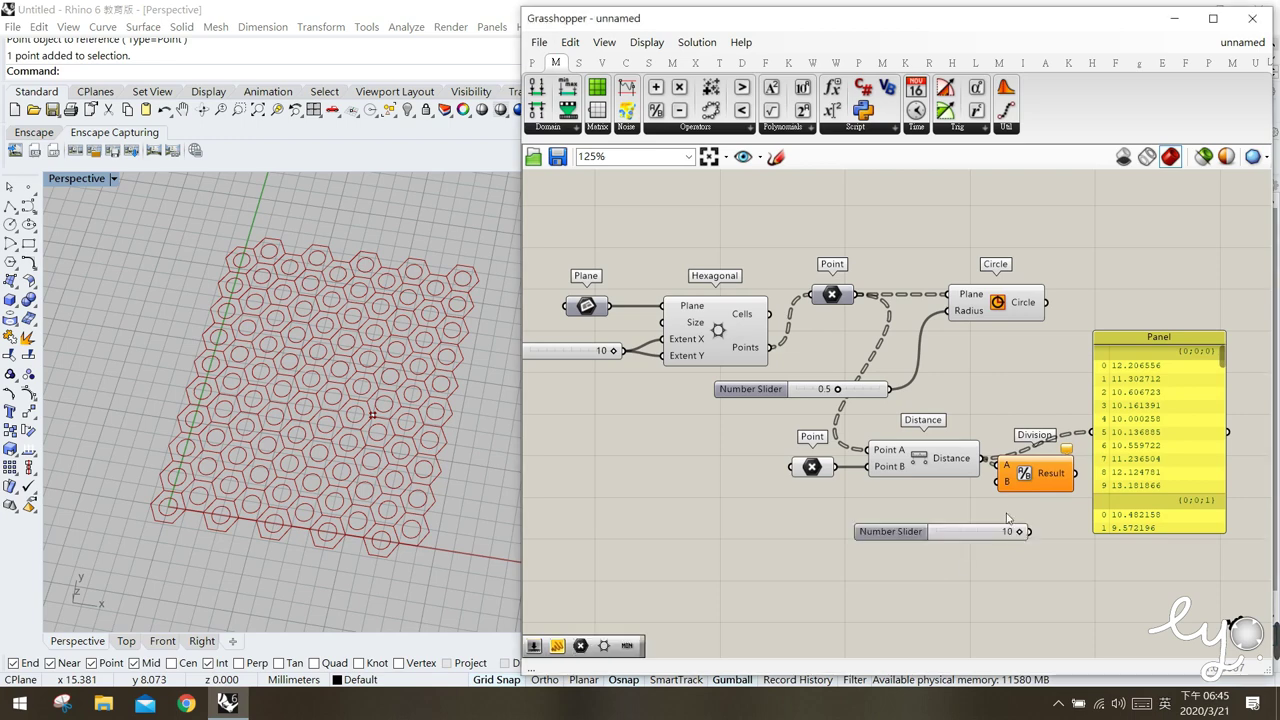
{"action": "left_click_drag", "start_coordinate": [1005, 483], "coordinate": [907, 502]}
{"action": "left_click", "coordinate": [922, 566]}
{"action": "left_click", "coordinate": [1052, 480]}
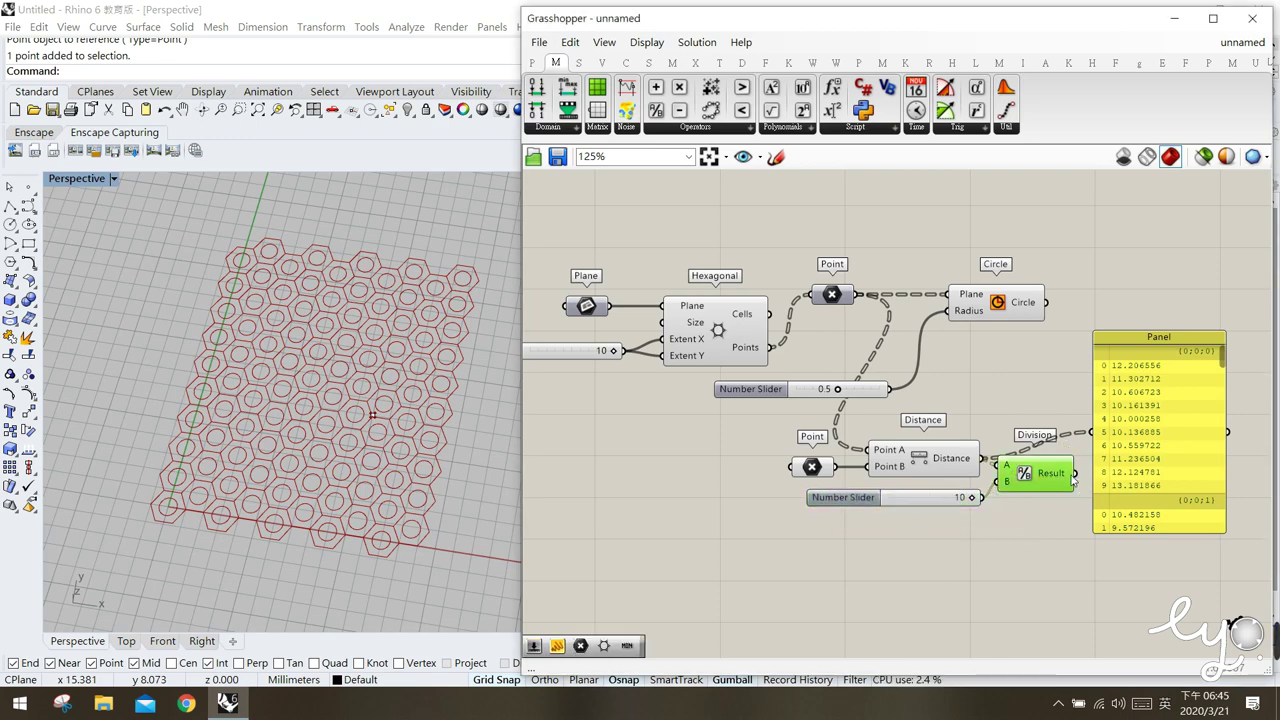
Connect the Division result to the panel in place of the raw distances and look over the divided values.
{"action": "left_click_drag", "start_coordinate": [1076, 473], "coordinate": [1092, 432]}
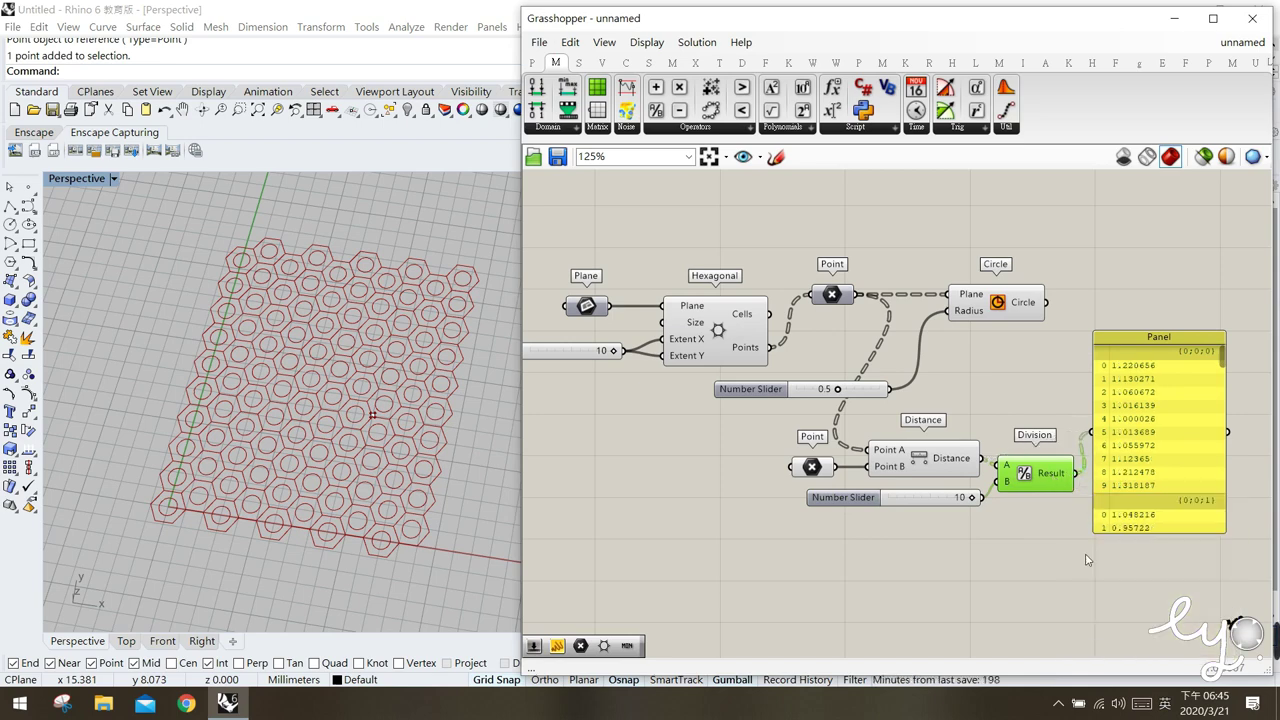
{"action": "left_click", "coordinate": [1130, 376]}
{"action": "left_click_drag", "start_coordinate": [1133, 415], "coordinate": [1141, 413]}
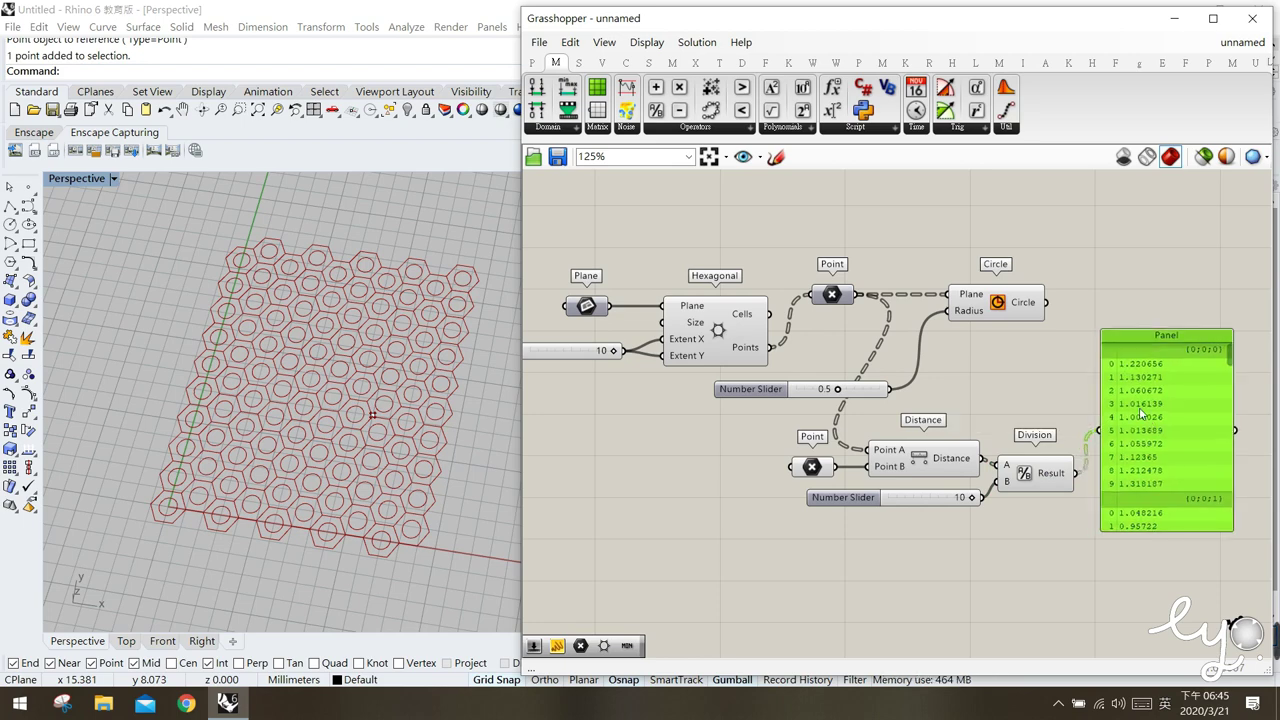
{"action": "left_click_drag", "start_coordinate": [1171, 463], "coordinate": [1176, 466]}
{"action": "left_click", "coordinate": [936, 578]}
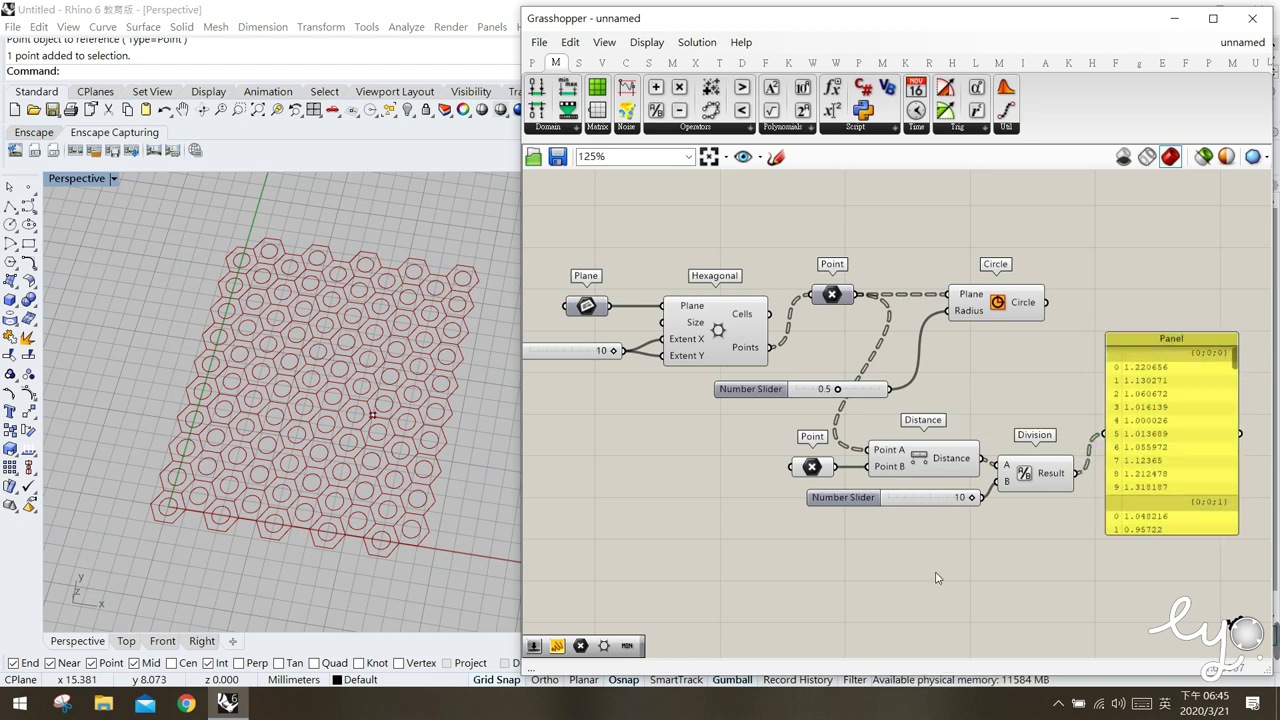
Delete the panel attached to the Division result.
{"action": "left_click", "coordinate": [1152, 480]}
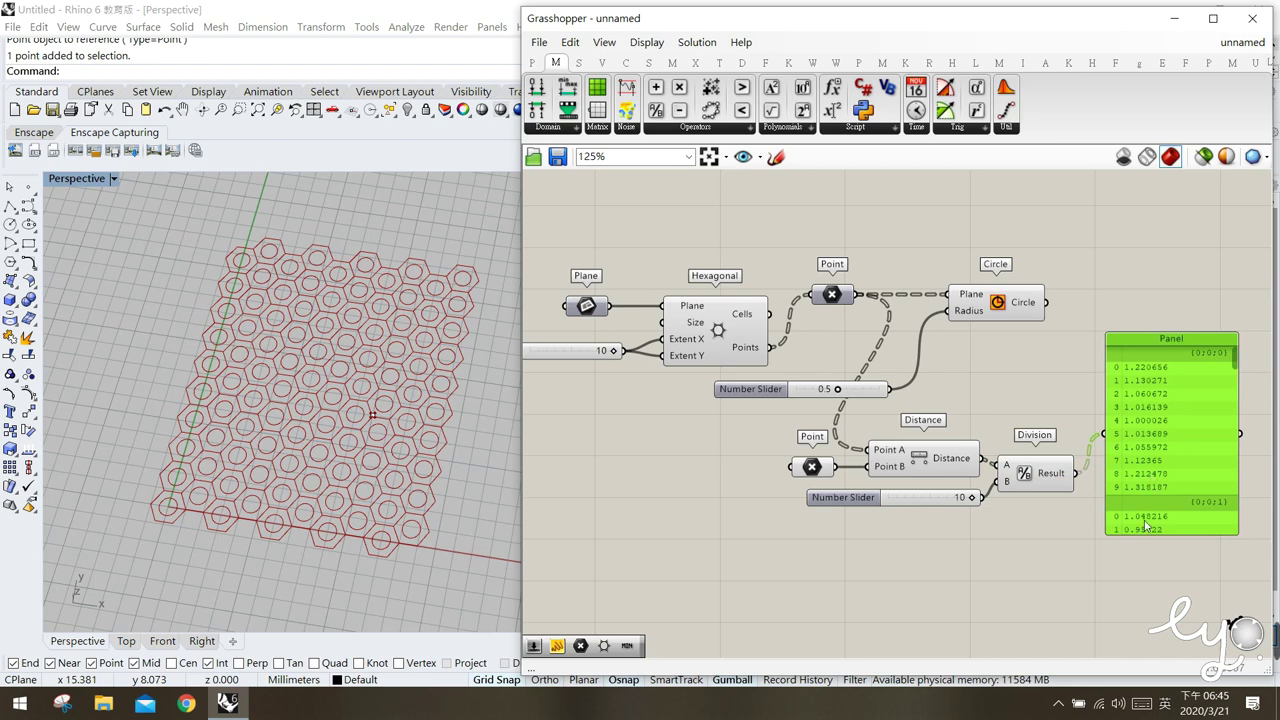
{"action": "key", "text": "Delete"}
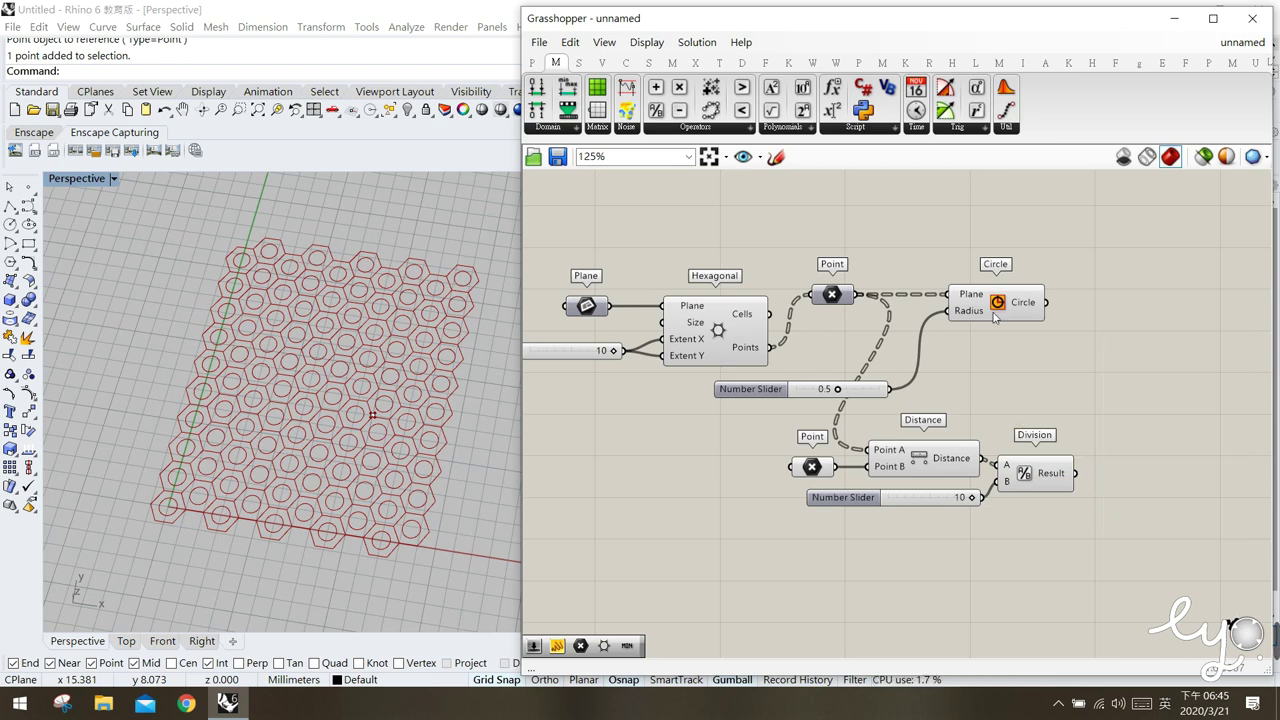
{"action": "left_click", "coordinate": [1038, 477]}
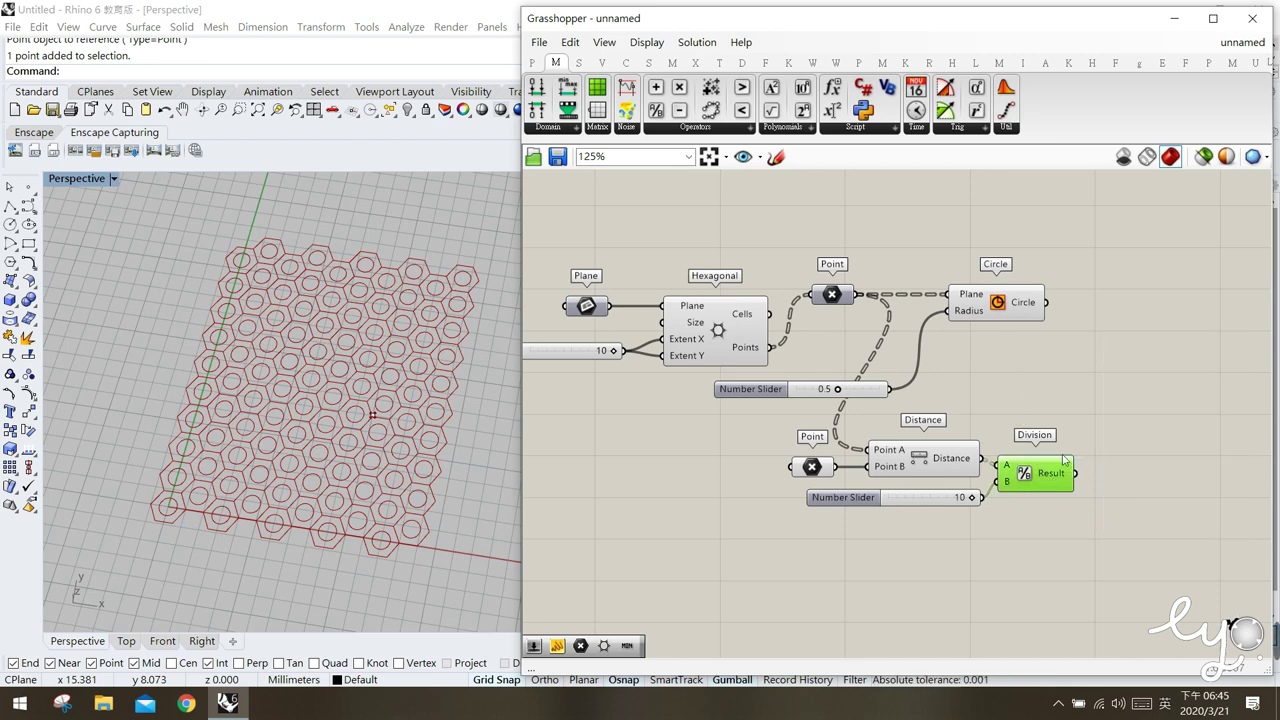
{"action": "left_click", "coordinate": [968, 460]}
{"action": "left_click", "coordinate": [1031, 525]}
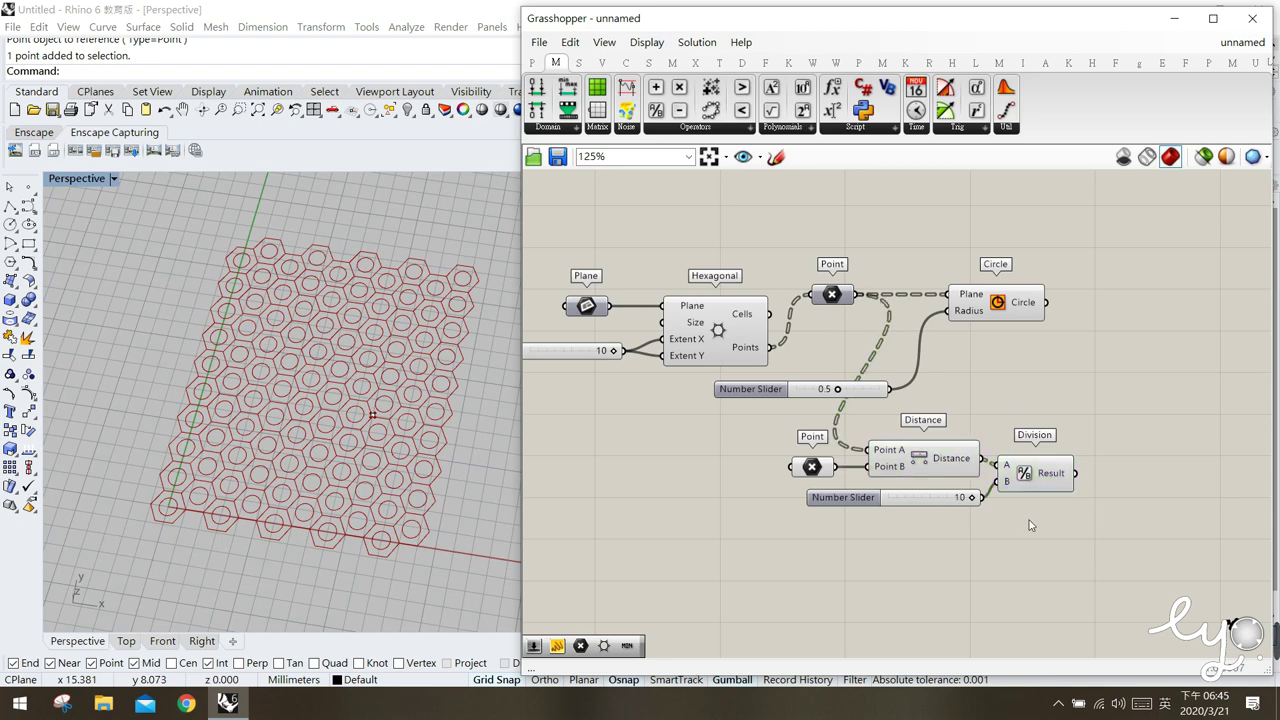
Move the Circle component farther from the Point component and connect the Division result to its Radius input.
{"action": "left_click", "coordinate": [1029, 479]}
{"action": "left_click_drag", "start_coordinate": [985, 315], "coordinate": [1098, 316]}
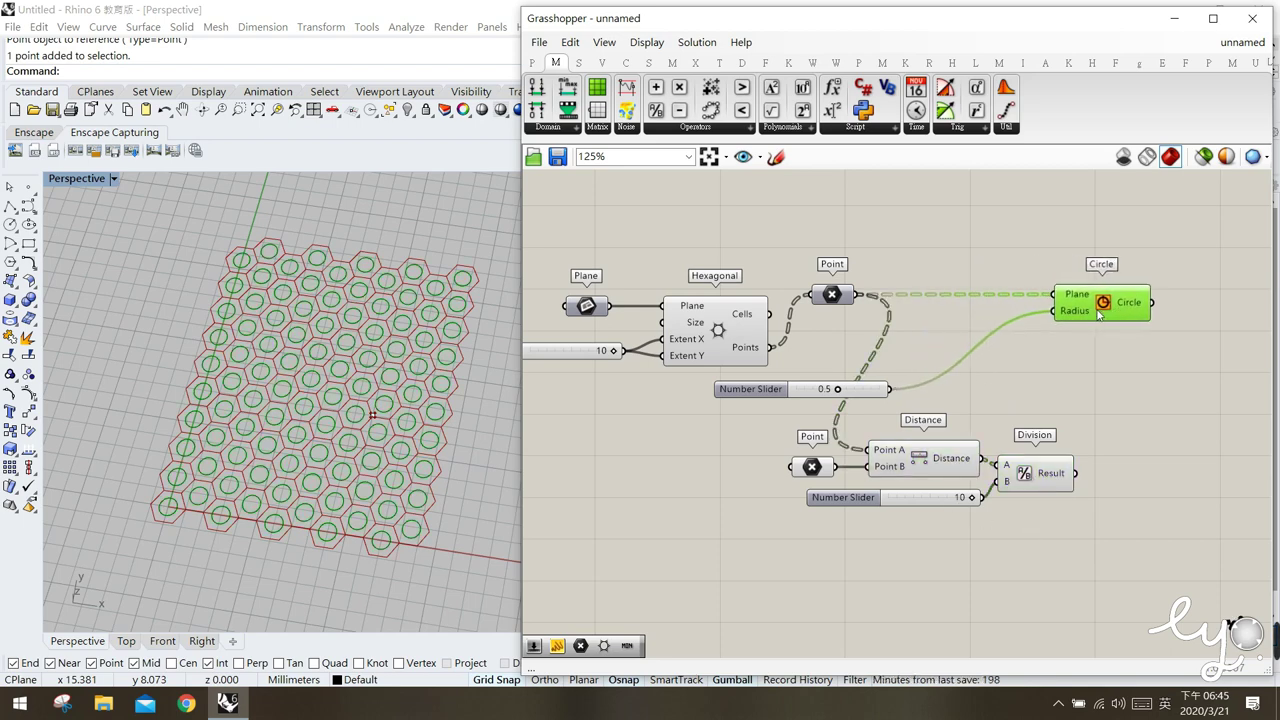
{"action": "left_click", "coordinate": [1091, 383]}
{"action": "left_click_drag", "start_coordinate": [866, 395], "coordinate": [860, 395]}
{"action": "left_click", "coordinate": [1079, 393]}
{"action": "left_click", "coordinate": [1062, 477]}
{"action": "left_click_drag", "start_coordinate": [1078, 475], "coordinate": [1138, 531]}
{"action": "left_click_drag", "start_coordinate": [1076, 473], "coordinate": [1055, 311]}
{"action": "left_click", "coordinate": [1032, 533]}
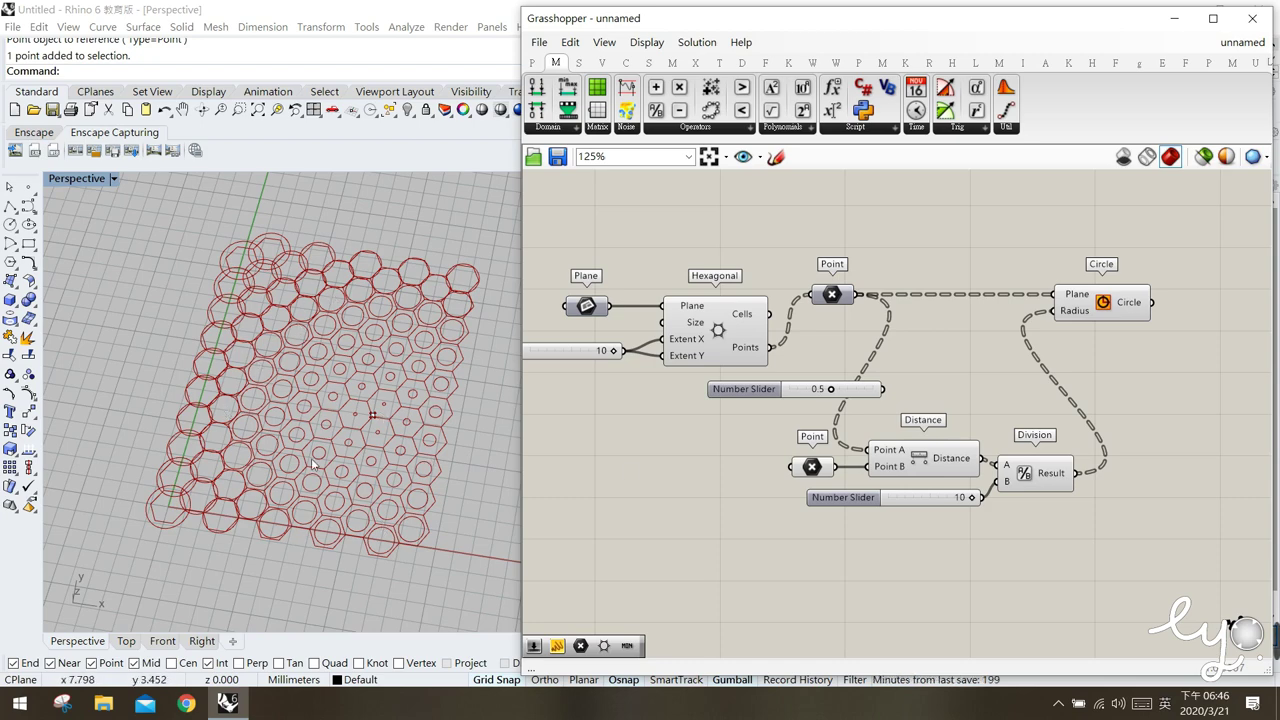
Hide the Hexagonal component's preview and delete the disconnected 0.5 Number Slider.
{"action": "left_click", "coordinate": [720, 345]}
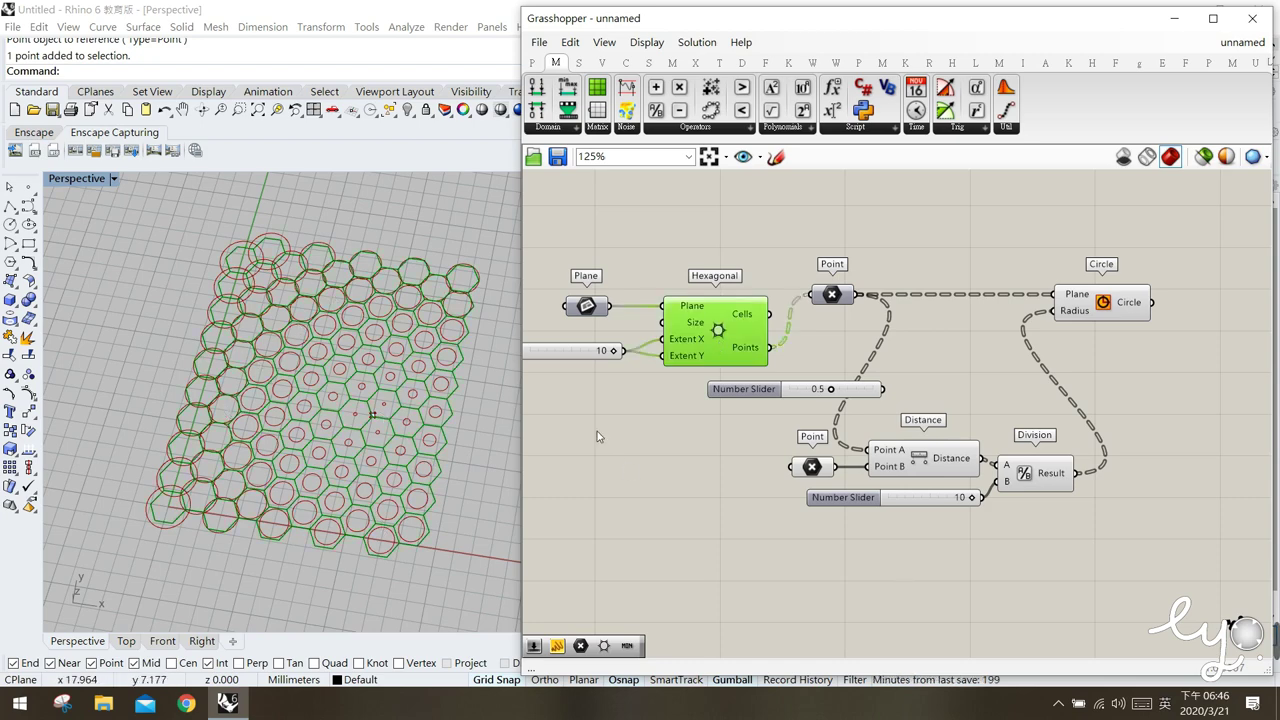
{"action": "middle_click", "coordinate": [709, 338]}
{"action": "left_click", "coordinate": [752, 297]}
{"action": "left_click", "coordinate": [692, 516]}
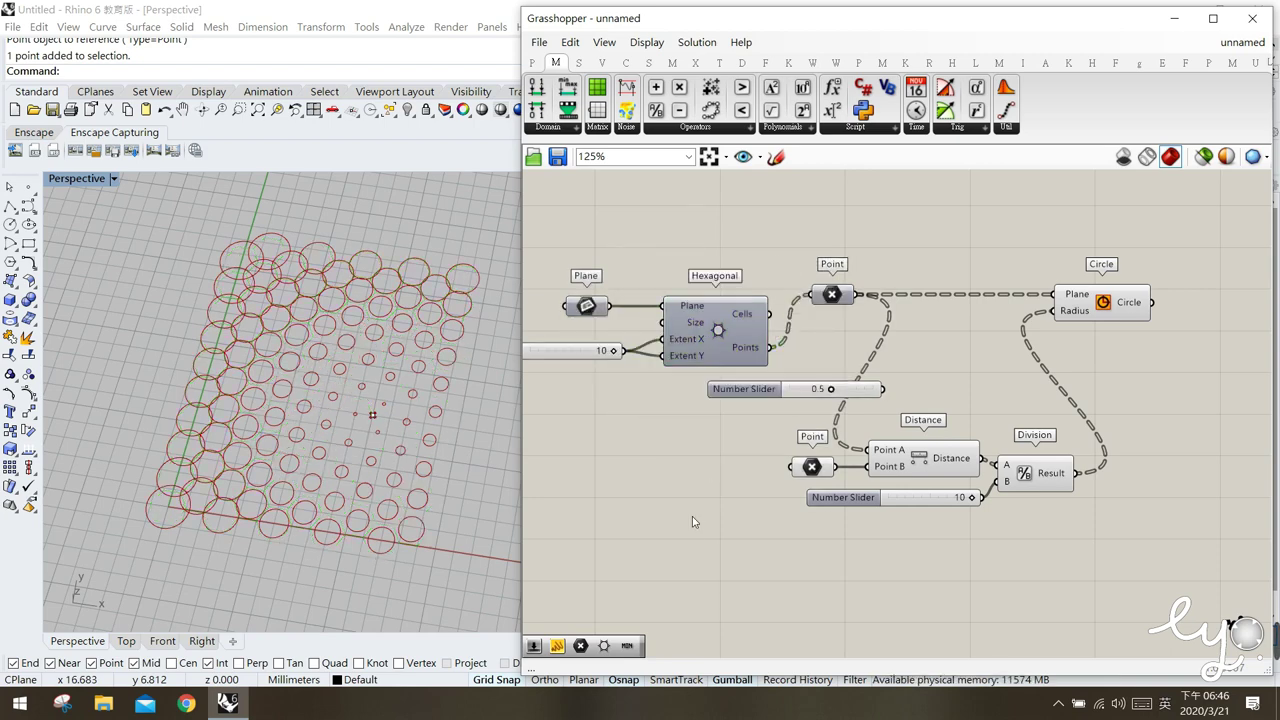
{"action": "left_click", "coordinate": [417, 461]}
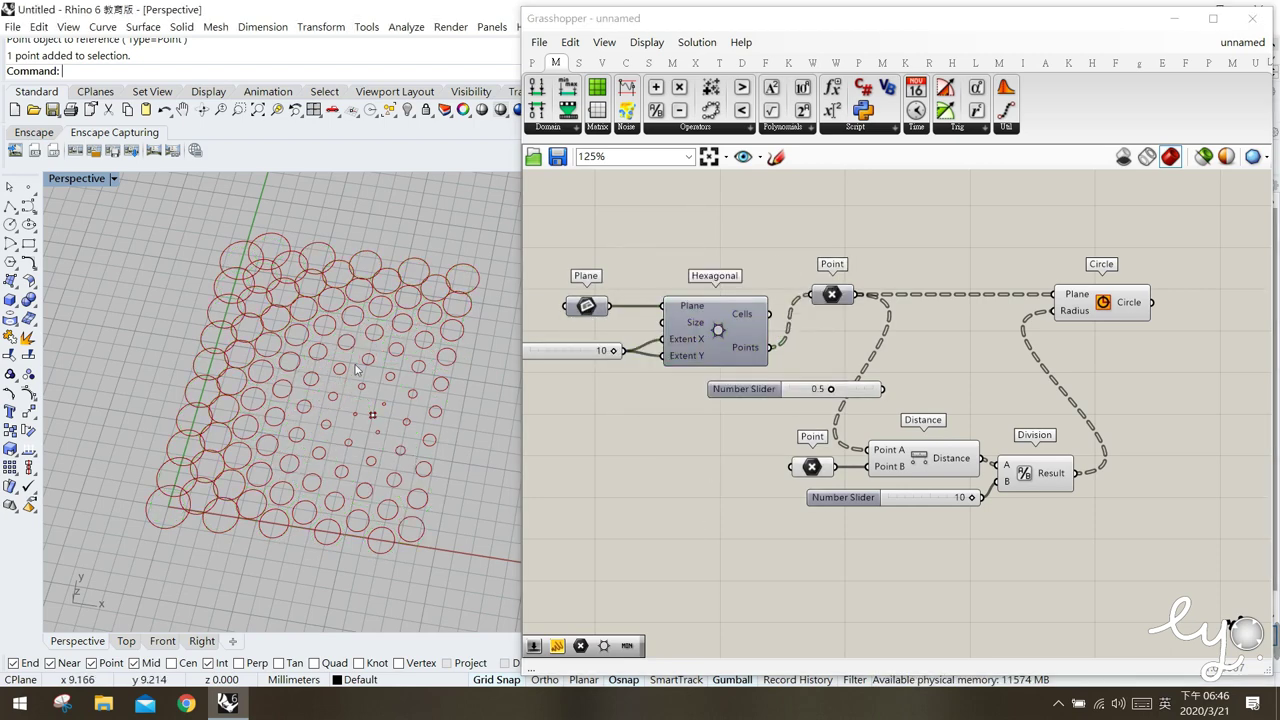
{"action": "left_click", "coordinate": [822, 392]}
{"action": "key", "text": "Delete"}
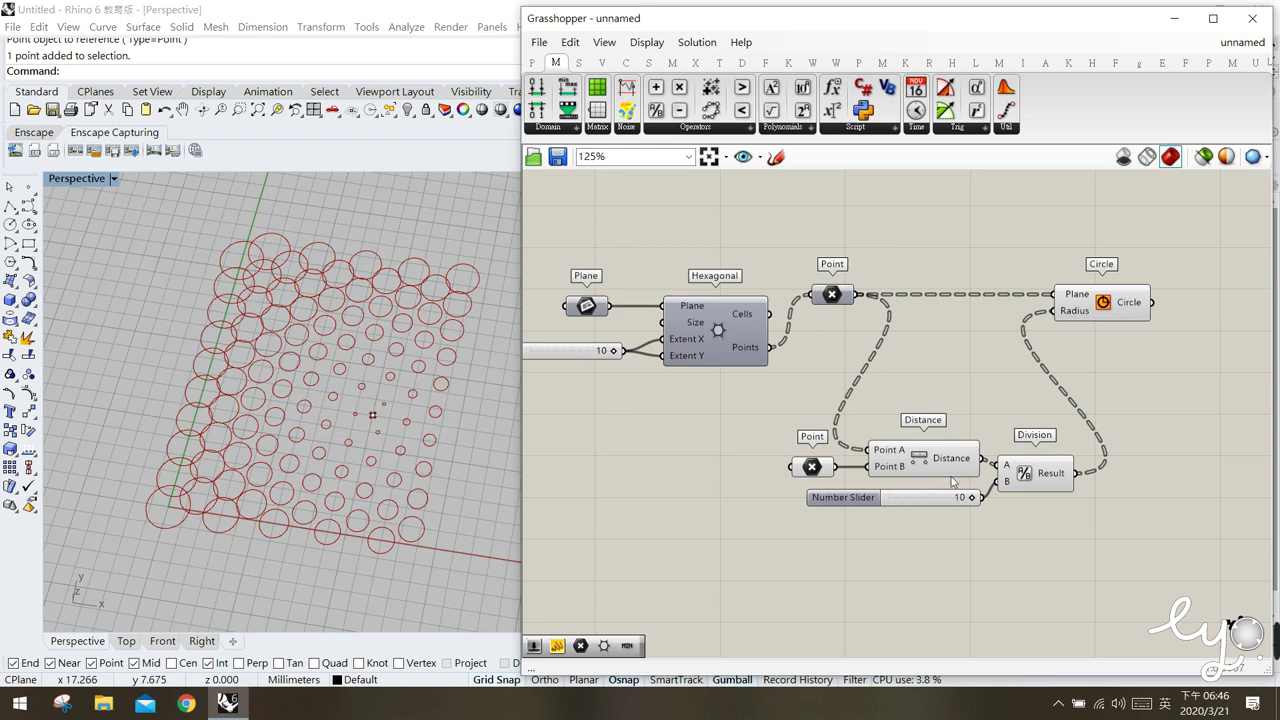
{"action": "double_click", "coordinate": [949, 543]}
{"action": "type", "text": "1"}
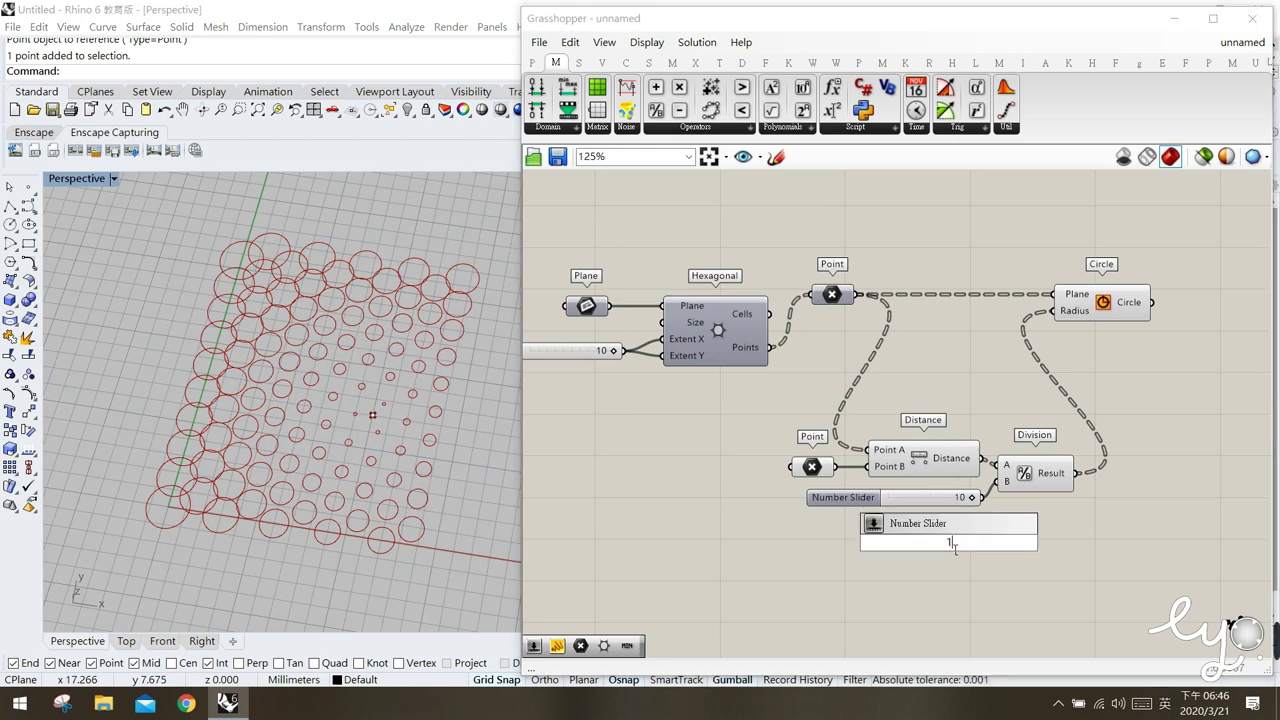
{"action": "key", "text": "Return"}
{"action": "key", "text": "Delete"}
Create a Number Slider with the value 11 below the existing divisor slider and connect it to the Division component's B input.
{"action": "double_click", "coordinate": [950, 560]}
{"action": "type", "text": "11"}
{"action": "key", "text": "Return"}
{"action": "left_click_drag", "start_coordinate": [977, 567], "coordinate": [928, 534]}
{"action": "left_click_drag", "start_coordinate": [993, 482], "coordinate": [997, 533]}
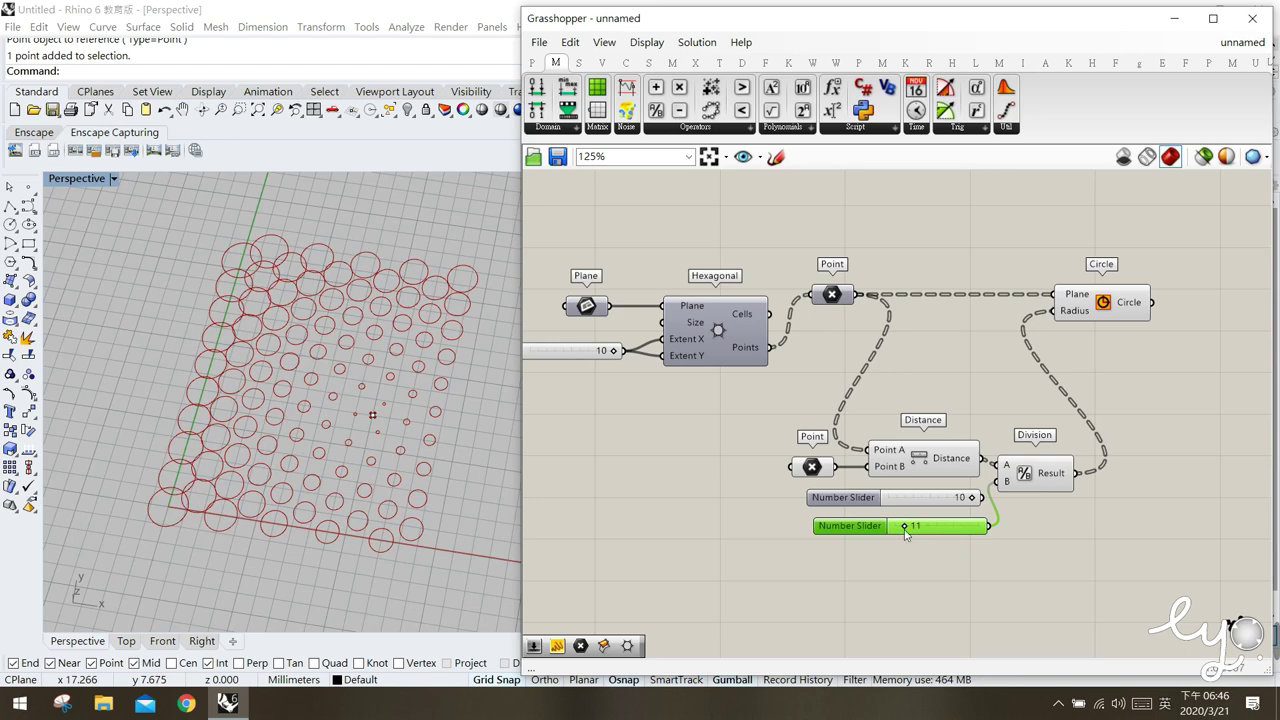
Set the connected divisor slider to 16 and put it in place of the disconnected 10 slider, deleting that one.
{"action": "left_click_drag", "start_coordinate": [903, 533], "coordinate": [917, 535]}
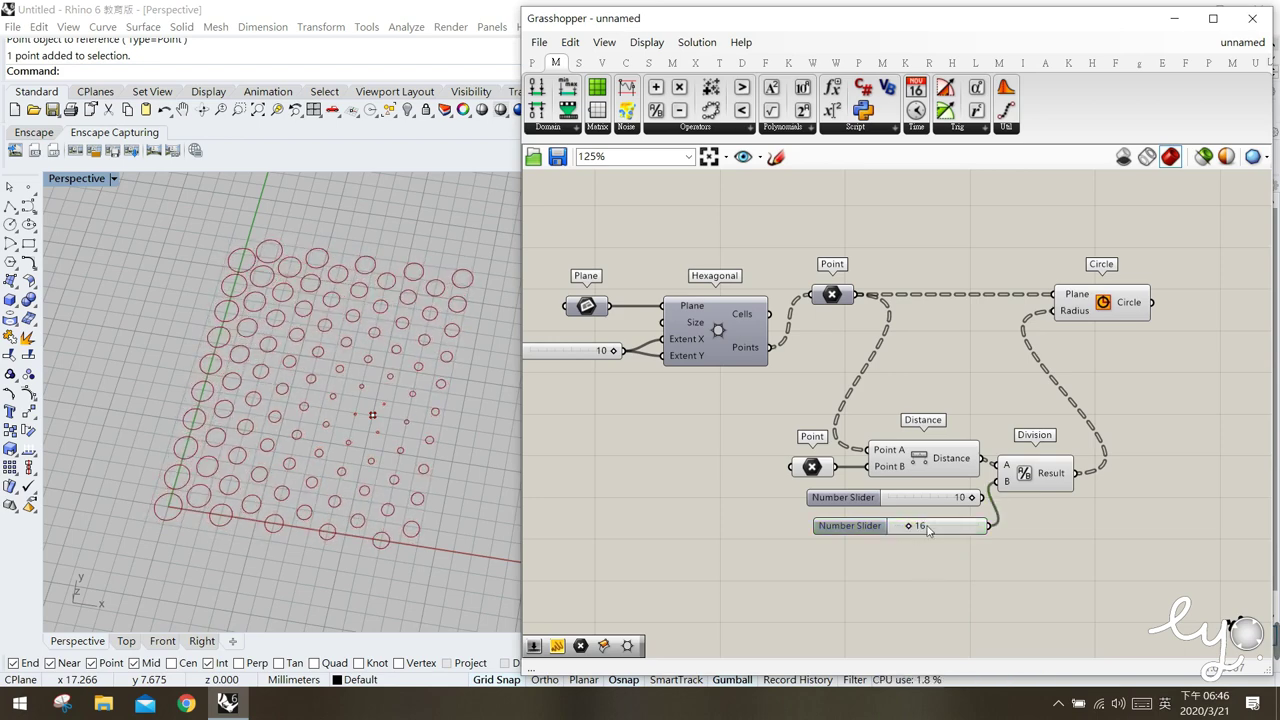
{"action": "left_click", "coordinate": [917, 500]}
{"action": "key", "text": "Delete"}
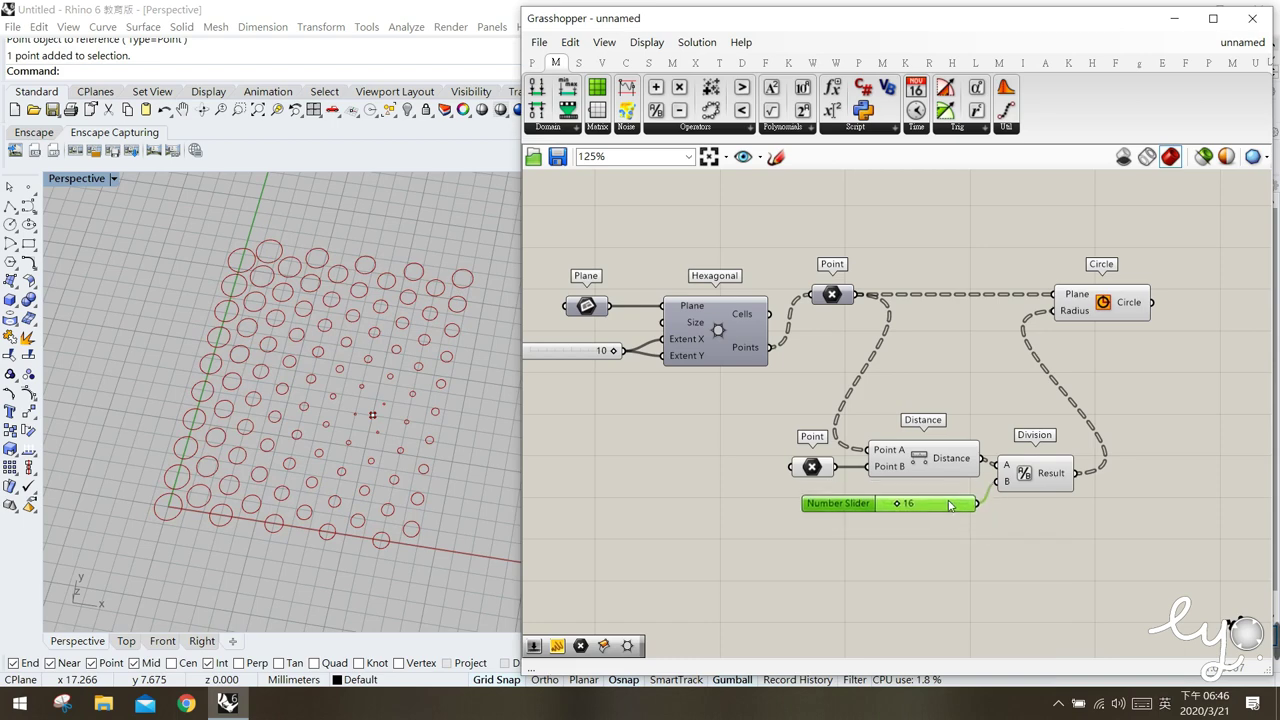
{"action": "left_click", "coordinate": [962, 556]}
Move the Rhino attractor point across the circle grid toward the green axis to test how the radii respond.
{"action": "left_click", "coordinate": [372, 414]}
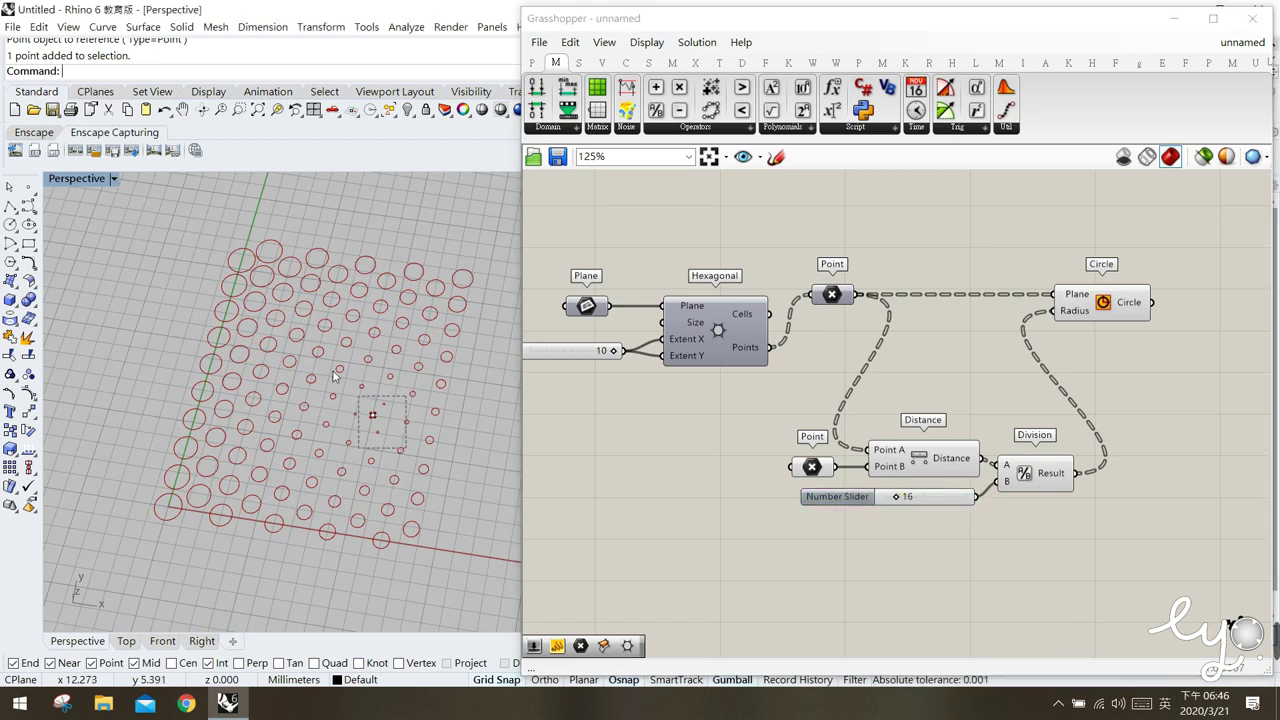
{"action": "left_click_drag", "start_coordinate": [402, 421], "coordinate": [300, 404]}
{"action": "left_click_drag", "start_coordinate": [283, 358], "coordinate": [380, 515]}
{"action": "left_click_drag", "start_coordinate": [350, 443], "coordinate": [352, 410]}
{"action": "left_click", "coordinate": [396, 486]}
{"action": "left_click_drag", "start_coordinate": [278, 407], "coordinate": [278, 406]}
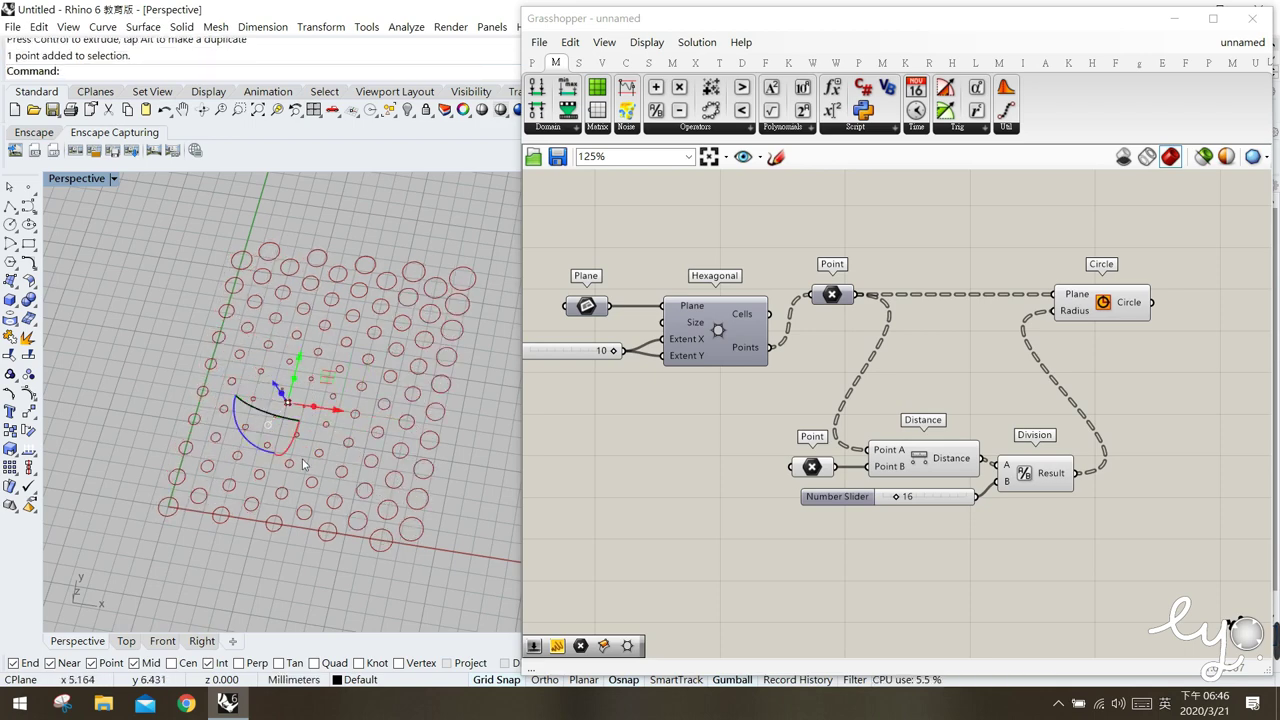
Draw an interpolated curve through five points diagonally across the circle grid in the Perspective viewport.
{"action": "left_click", "coordinate": [32, 210]}
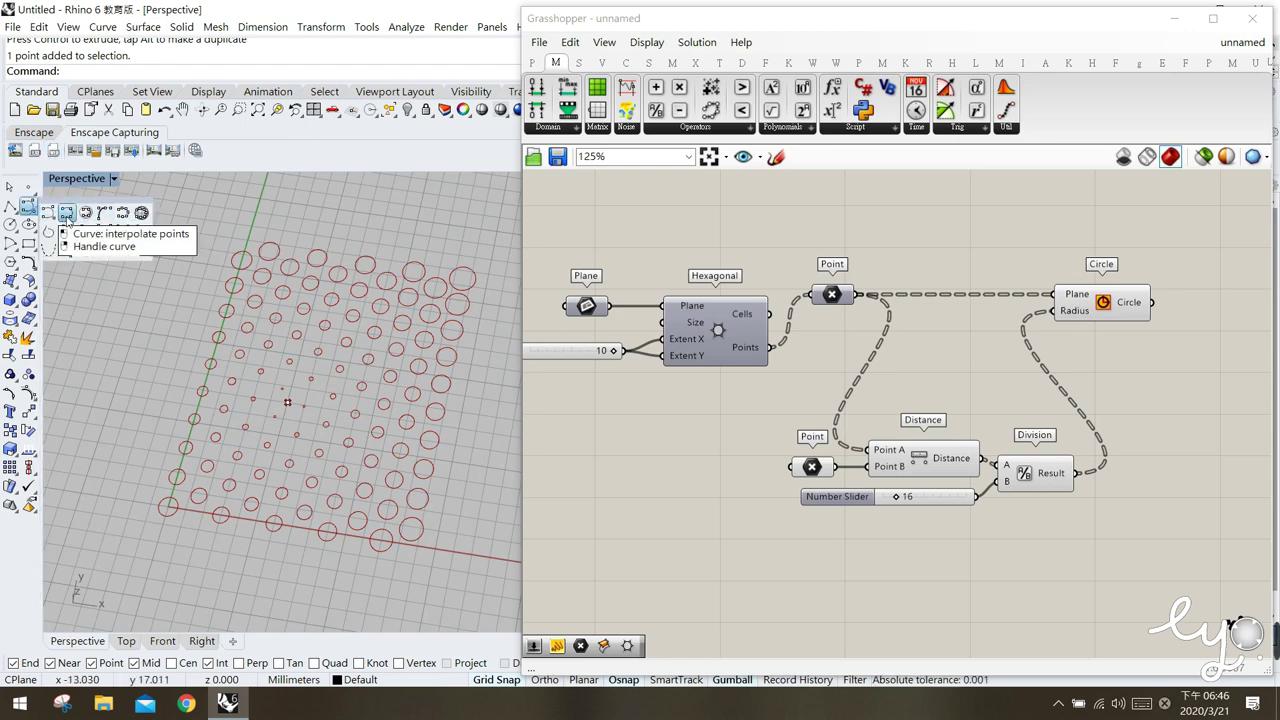
{"action": "left_click", "coordinate": [66, 213]}
{"action": "left_click", "coordinate": [160, 258]}
{"action": "left_click", "coordinate": [229, 360]}
{"action": "left_click", "coordinate": [313, 374]}
{"action": "left_click", "coordinate": [352, 430]}
{"action": "left_click", "coordinate": [466, 481]}
{"action": "key", "text": "Return"}
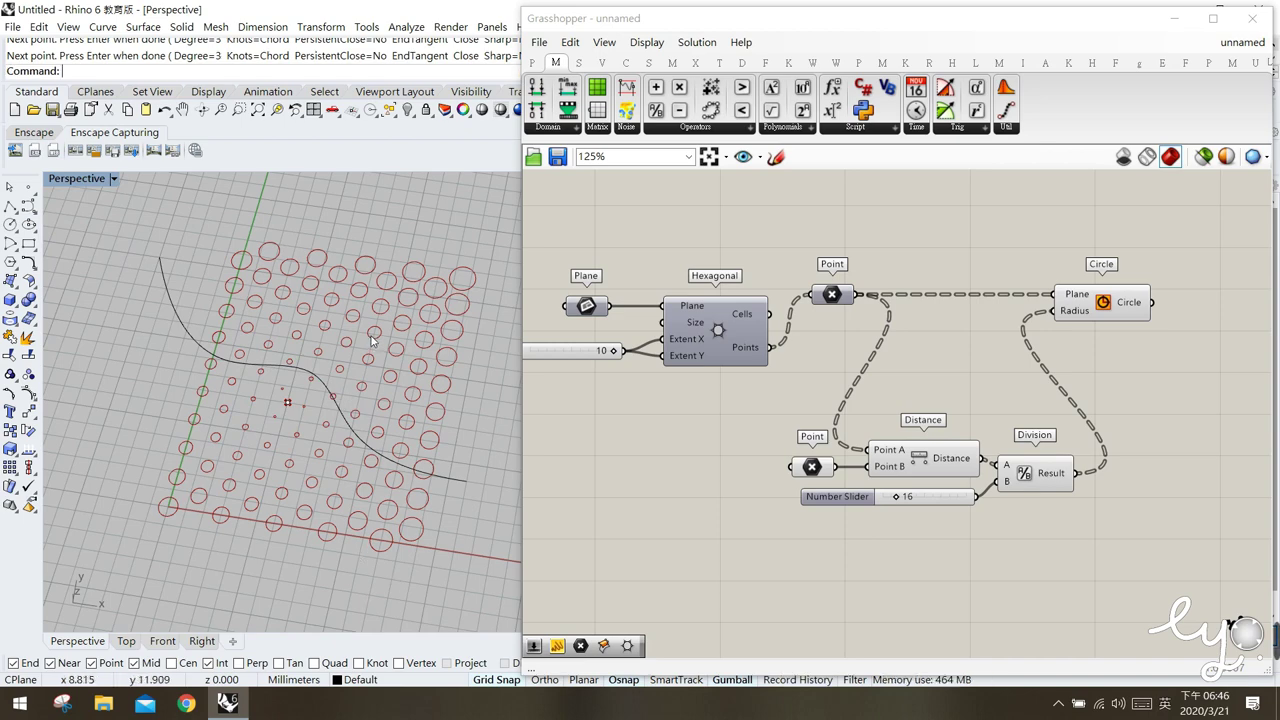
Delete the interpolated curve crossing the circle grid.
{"action": "left_click", "coordinate": [311, 375]}
{"action": "key", "text": "Escape"}
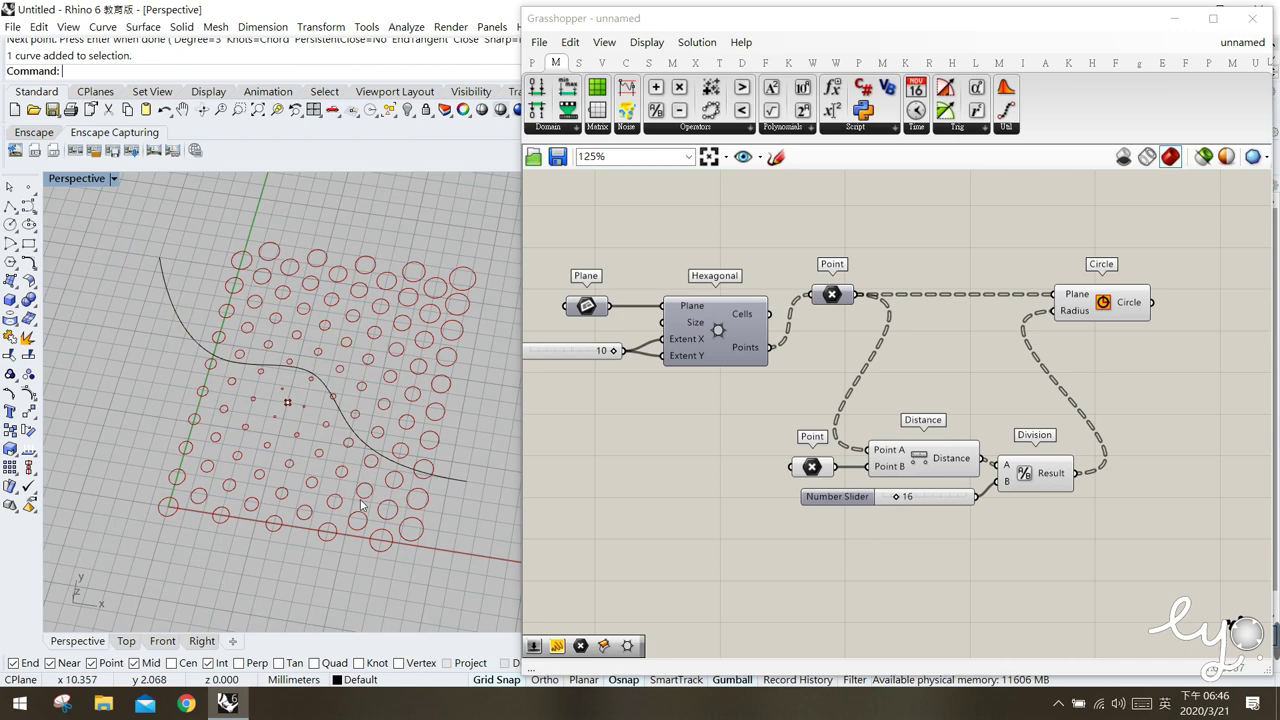
{"action": "left_click", "coordinate": [361, 443]}
{"action": "key", "text": "Delete"}
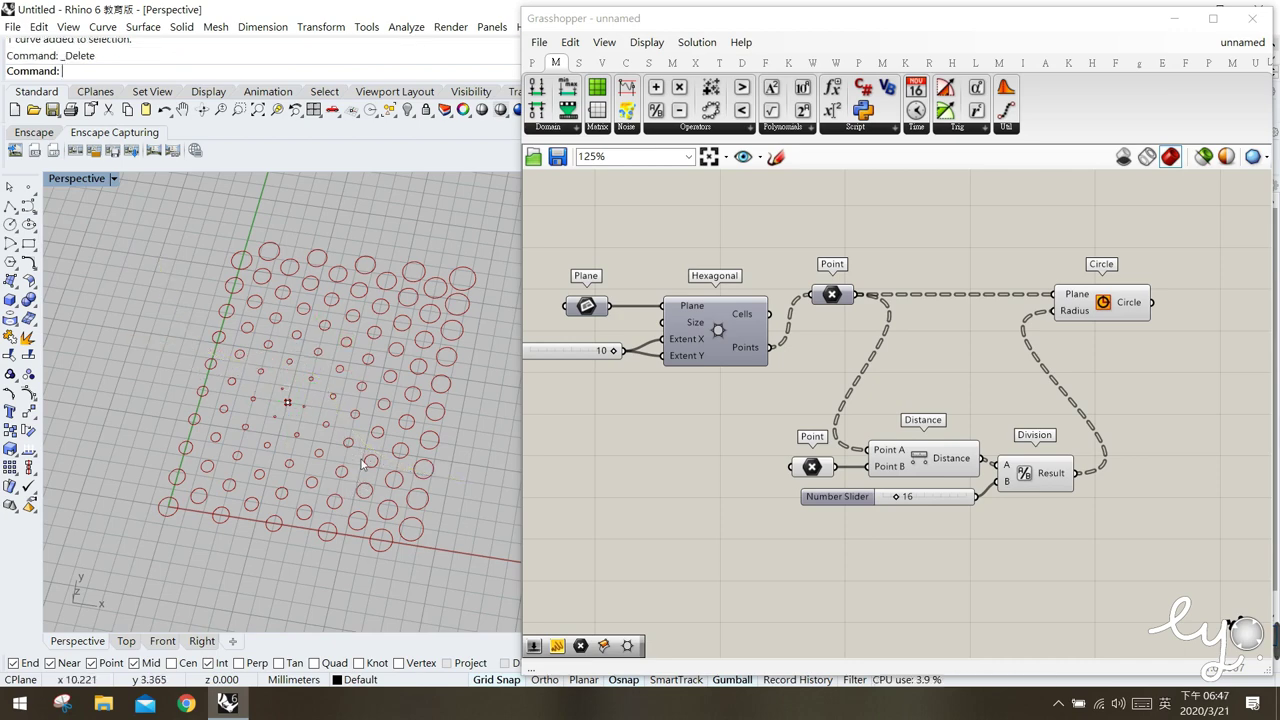
Move the Rhino attractor point back toward the middle of the circle grid and deselect it.
{"action": "mouse_move", "coordinate": [323, 428]}
{"action": "left_mouse_down"}
{"action": "mouse_move", "coordinate": [261, 389]}
{"action": "mouse_move", "coordinate": [335, 398]}
{"action": "mouse_move", "coordinate": [339, 410]}
{"action": "left_mouse_up"}
{"action": "left_click_drag", "start_coordinate": [352, 353], "coordinate": [355, 337]}
{"action": "key", "text": "Escape"}
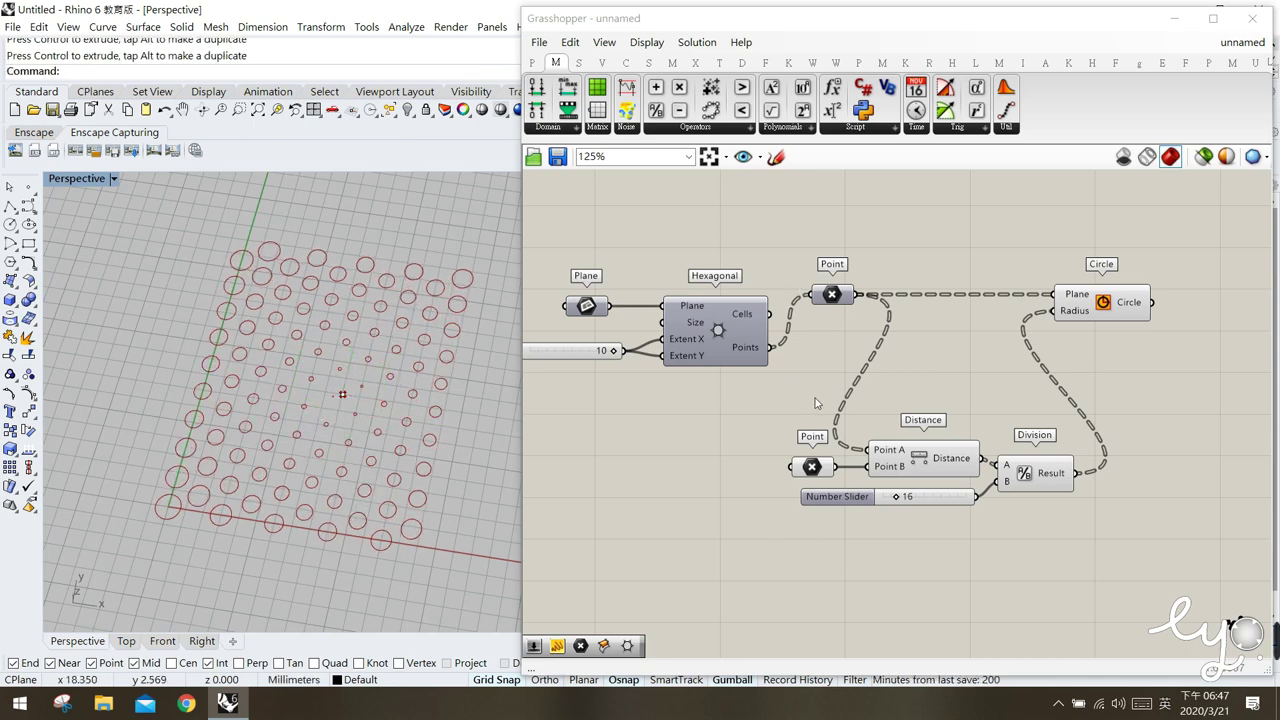
{"action": "mouse_move", "coordinate": [926, 470]}
{"action": "left_mouse_down"}
{"action": "mouse_move", "coordinate": [919, 457]}
{"action": "mouse_move", "coordinate": [918, 470]}
{"action": "left_mouse_up"}
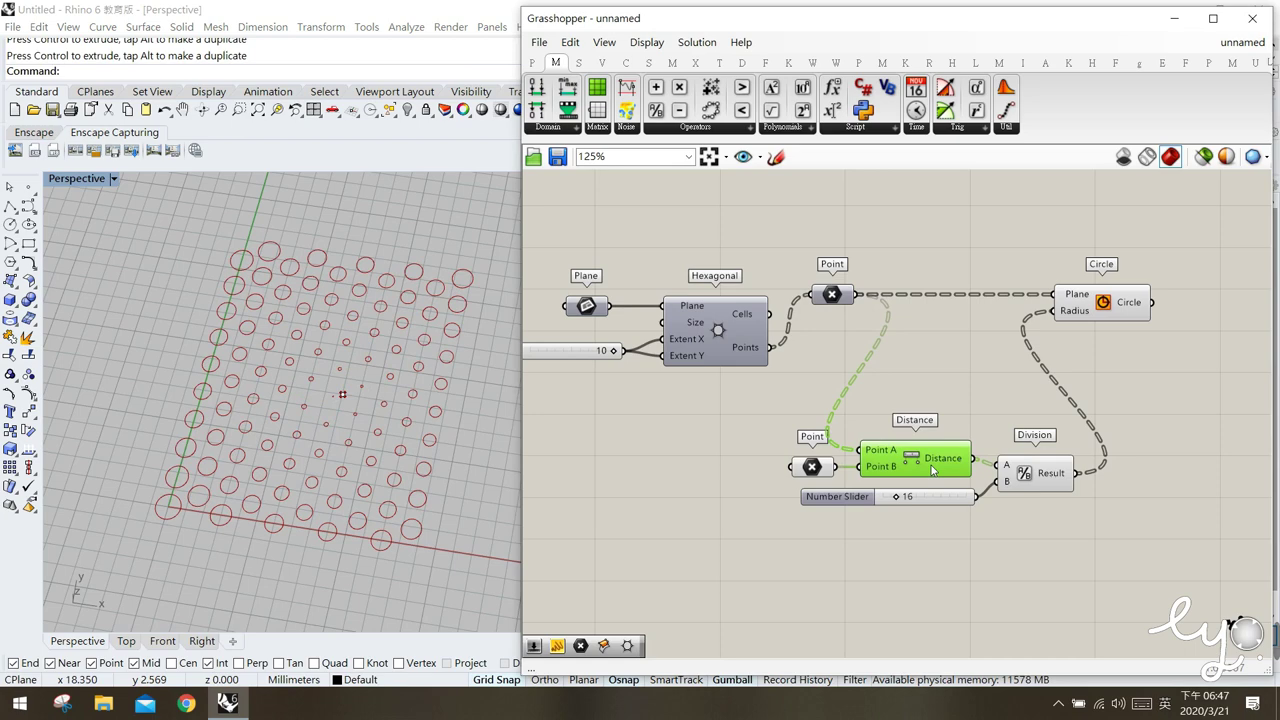
{"action": "left_click", "coordinate": [1046, 476]}
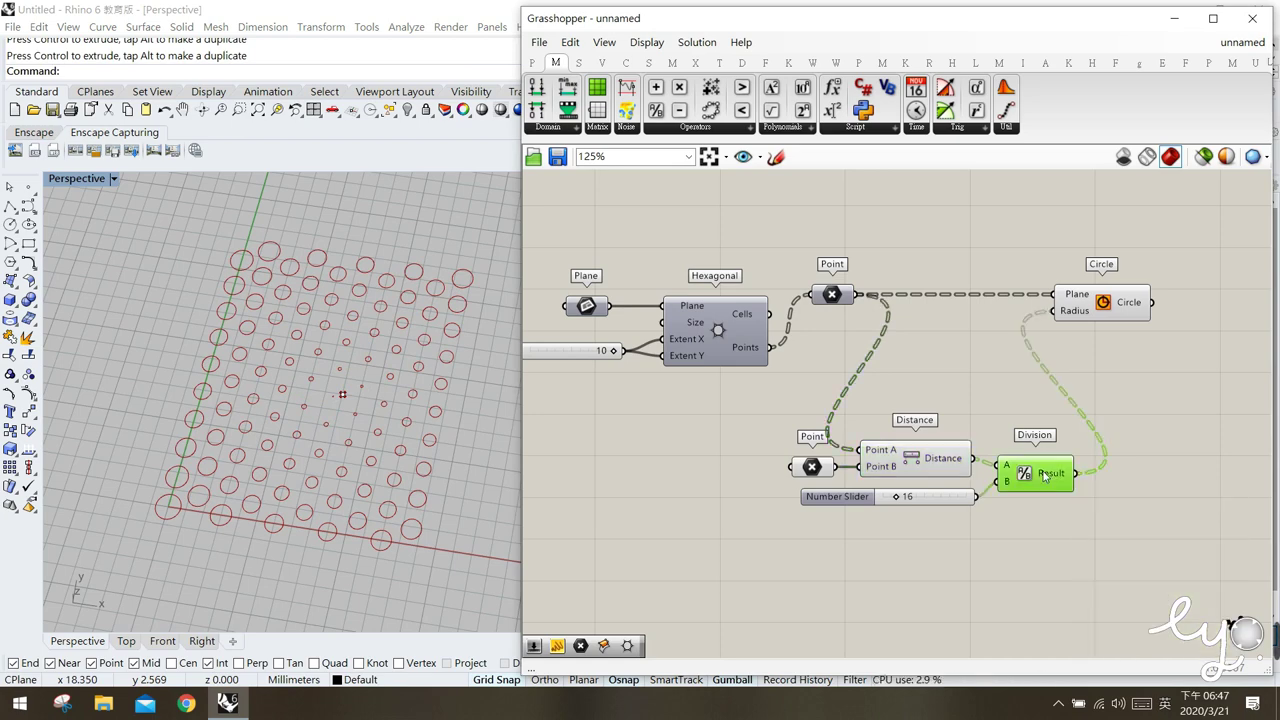
{"action": "left_click", "coordinate": [1091, 318]}
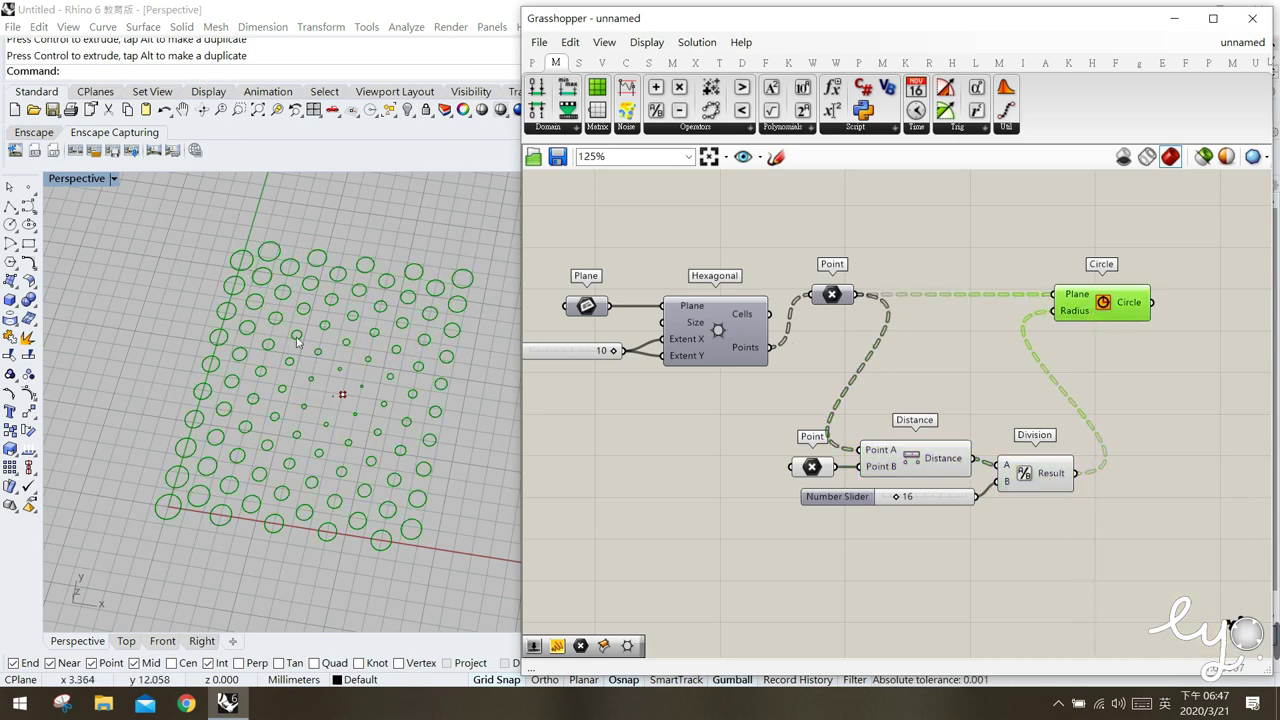
{"action": "left_click", "coordinate": [886, 561]}
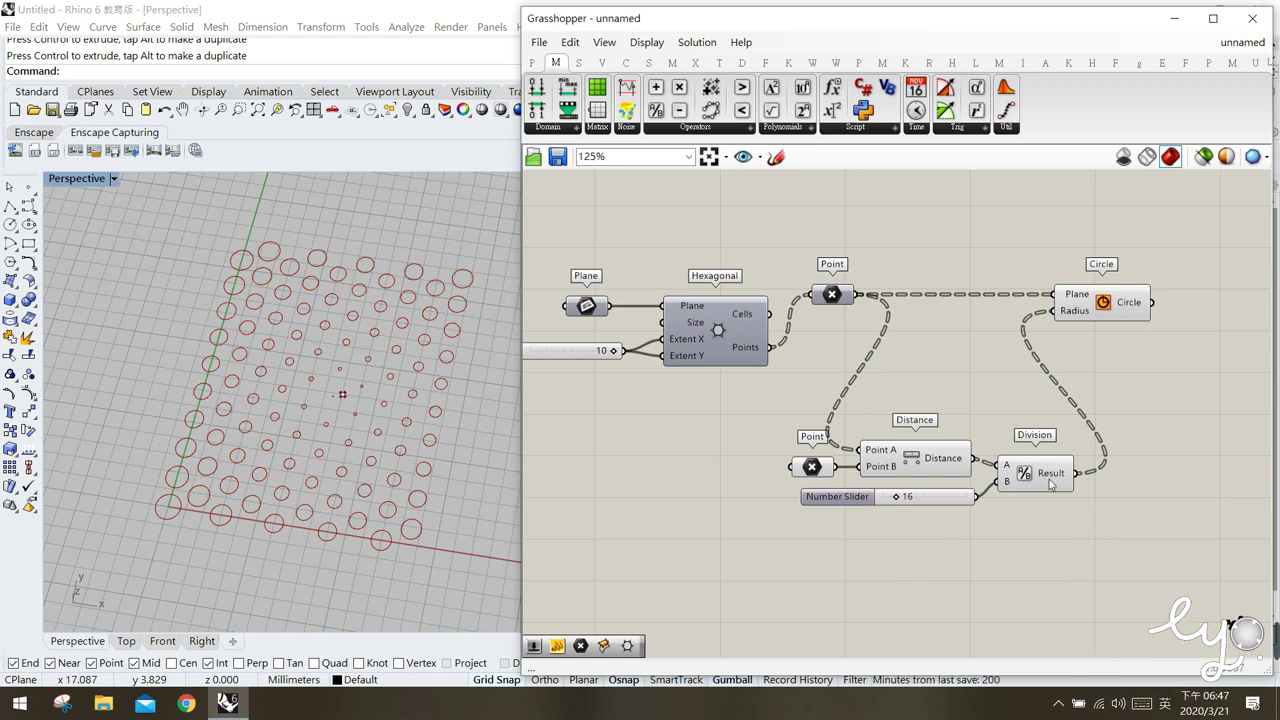
{"action": "right_click_drag", "start_coordinate": [1087, 524], "coordinate": [1057, 514]}
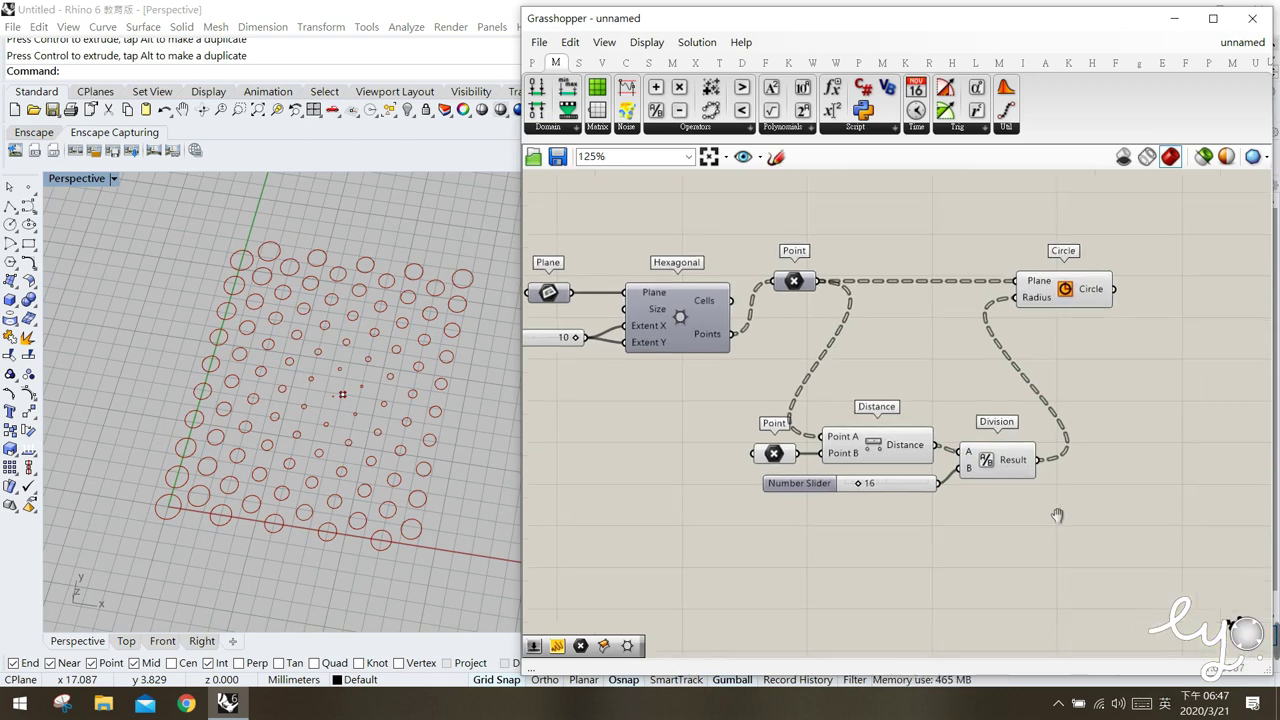
Attach an enlarged panel to the Division result to read the radius values, and remove it after checking them.
{"action": "left_click", "coordinate": [1027, 466]}
{"action": "mouse_move", "coordinate": [1027, 466]}
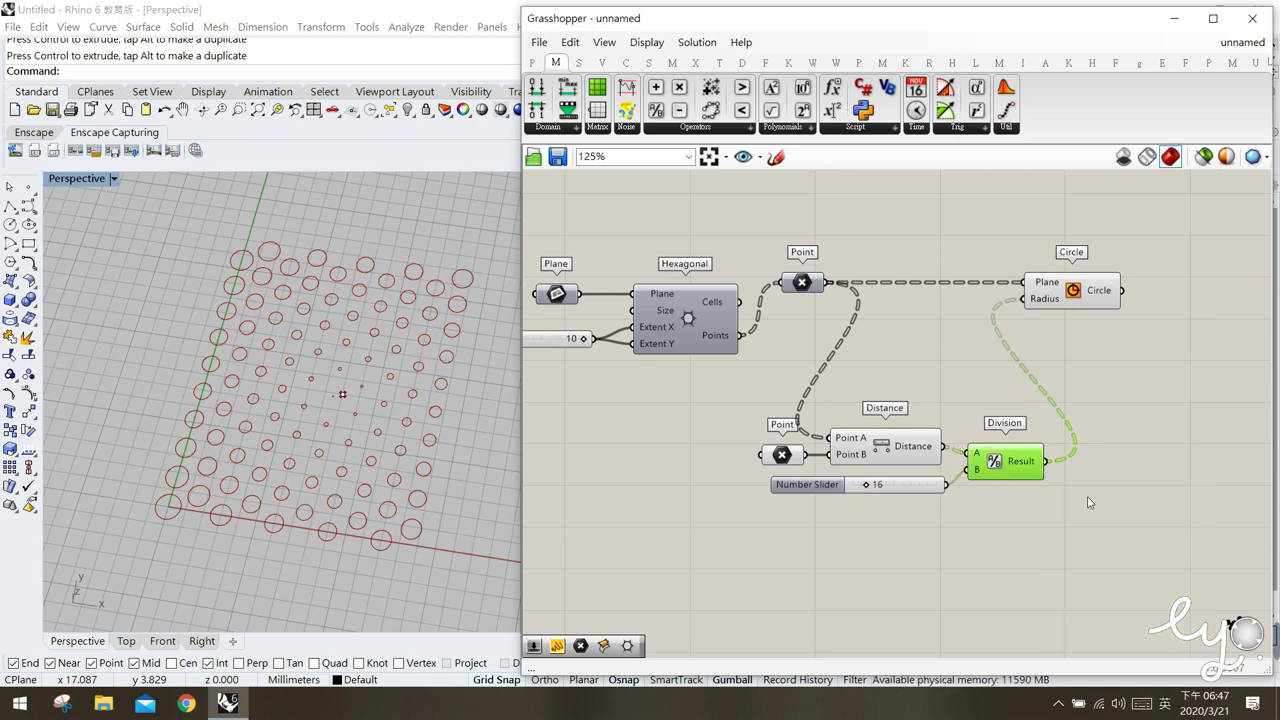
{"action": "double_click", "coordinate": [1089, 503]}
{"action": "type", "text": "panel"}
{"action": "key", "text": "Return"}
{"action": "left_click_drag", "start_coordinate": [1071, 497], "coordinate": [1162, 487]}
{"action": "left_click_drag", "start_coordinate": [1045, 461], "coordinate": [1122, 453]}
{"action": "left_click_drag", "start_coordinate": [1140, 497], "coordinate": [1138, 585]}
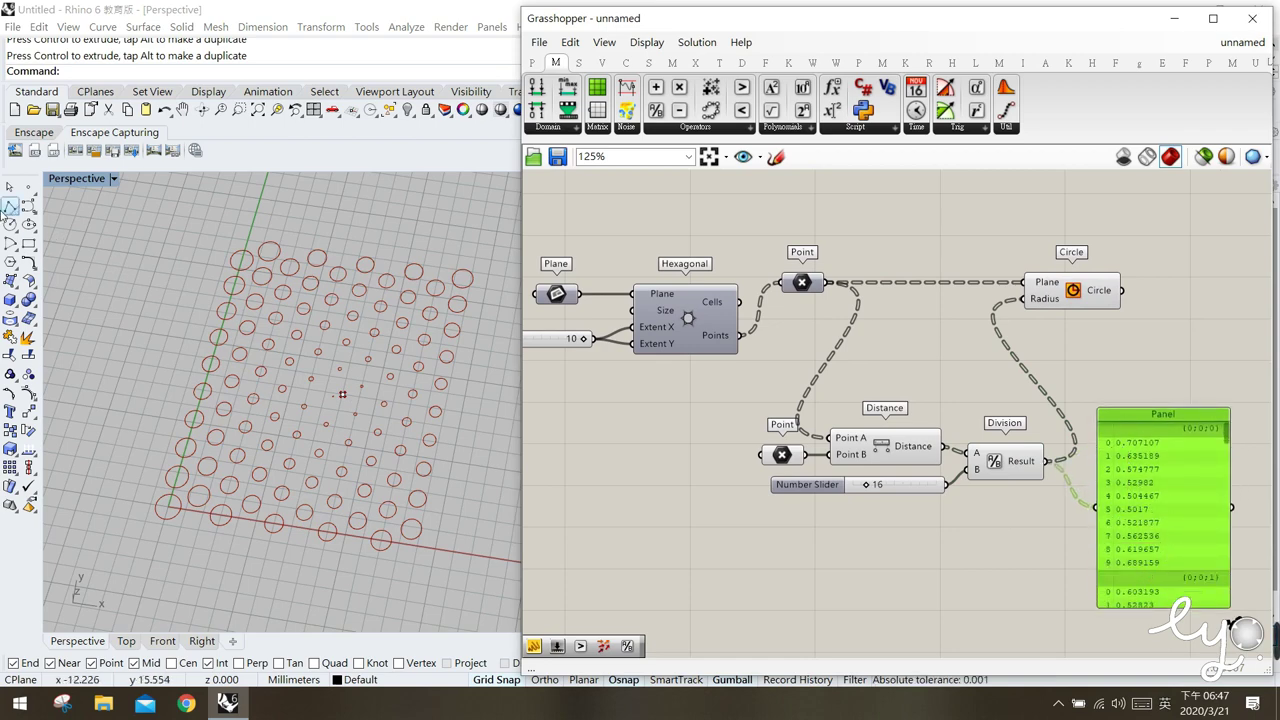
{"action": "left_click_drag", "start_coordinate": [203, 223], "coordinate": [167, 512]}
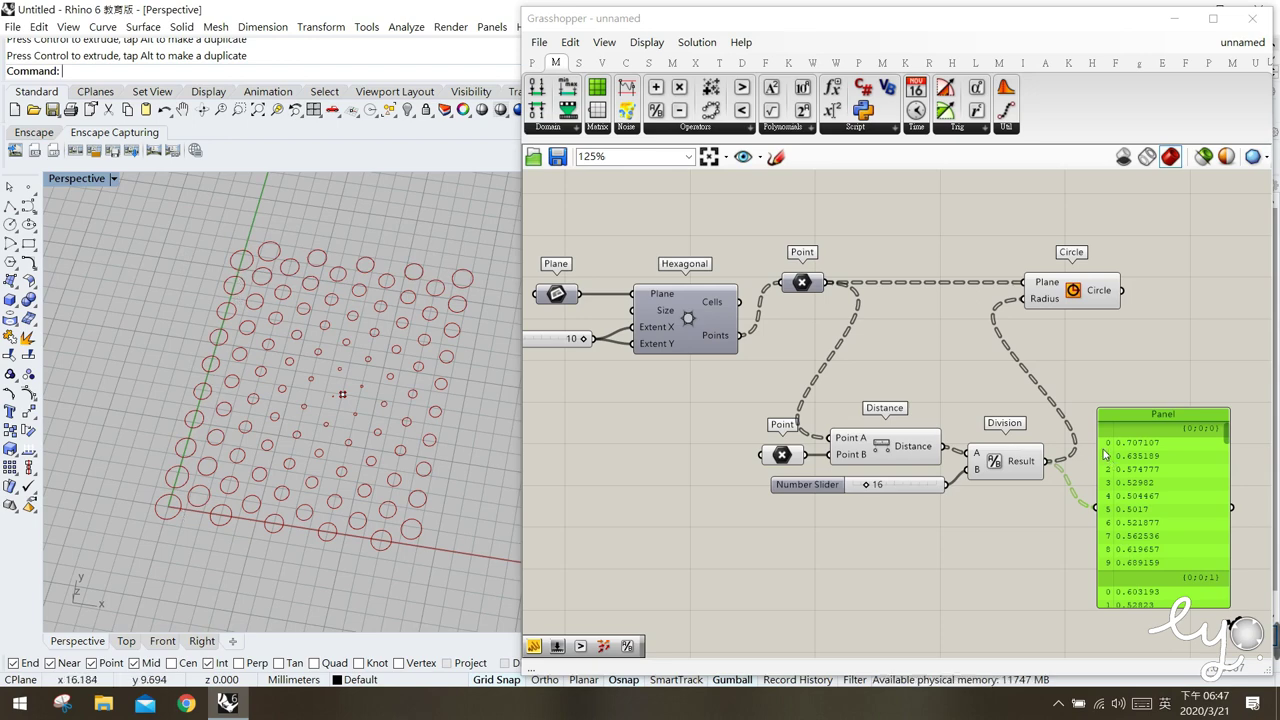
{"action": "left_click", "coordinate": [1131, 461]}
{"action": "key", "text": "Delete"}
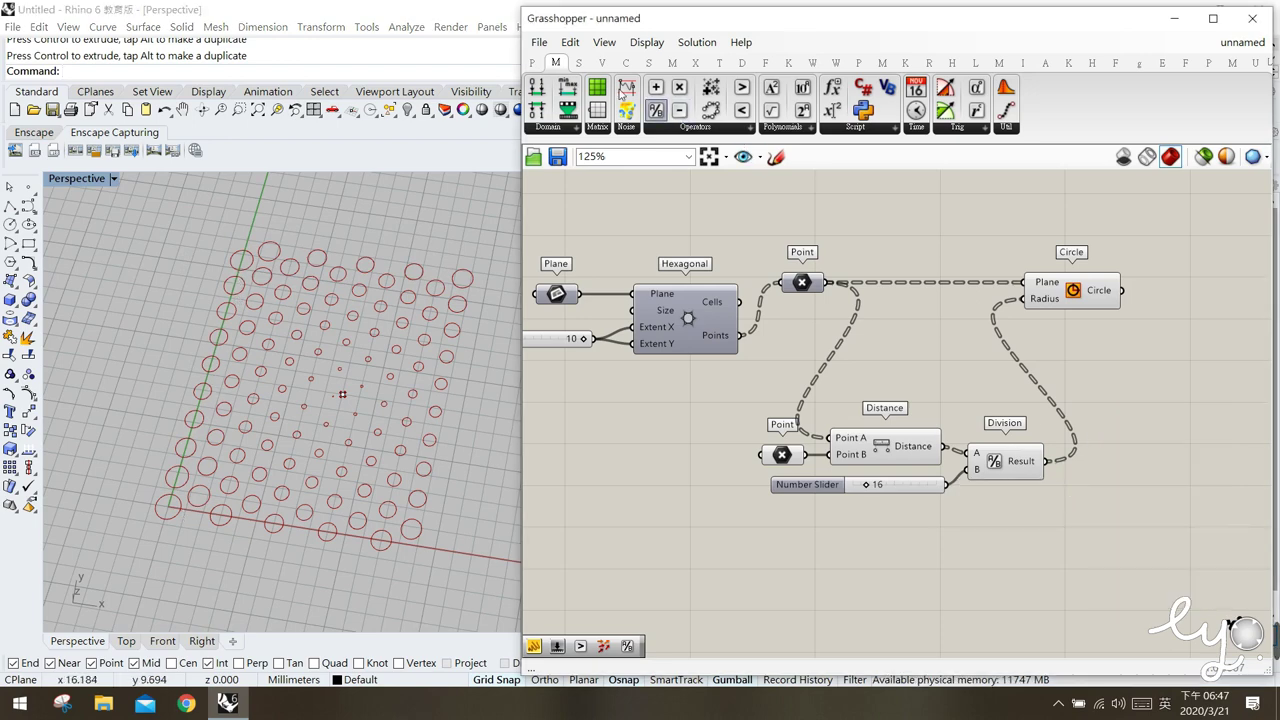
Add a Minimum component from the Math utilities and place it beside the Division component.
{"action": "left_click", "coordinate": [1011, 130]}
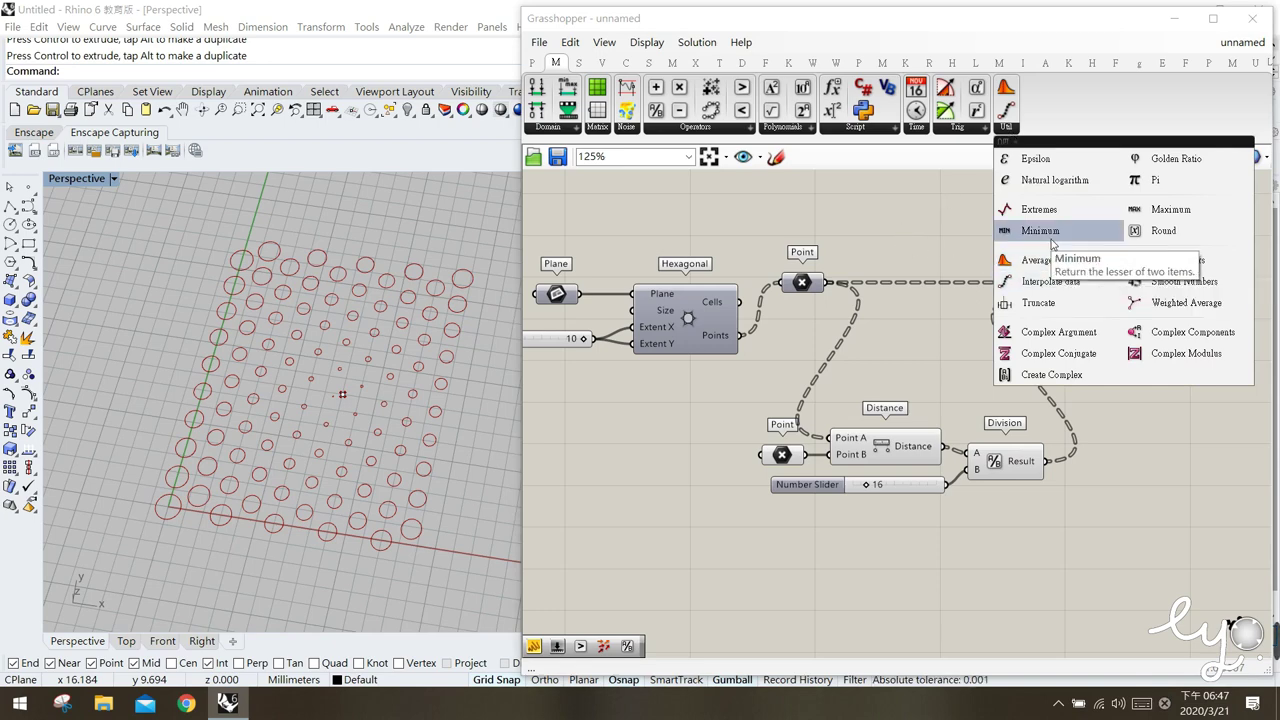
{"action": "left_click_drag", "start_coordinate": [1040, 231], "coordinate": [1098, 412]}
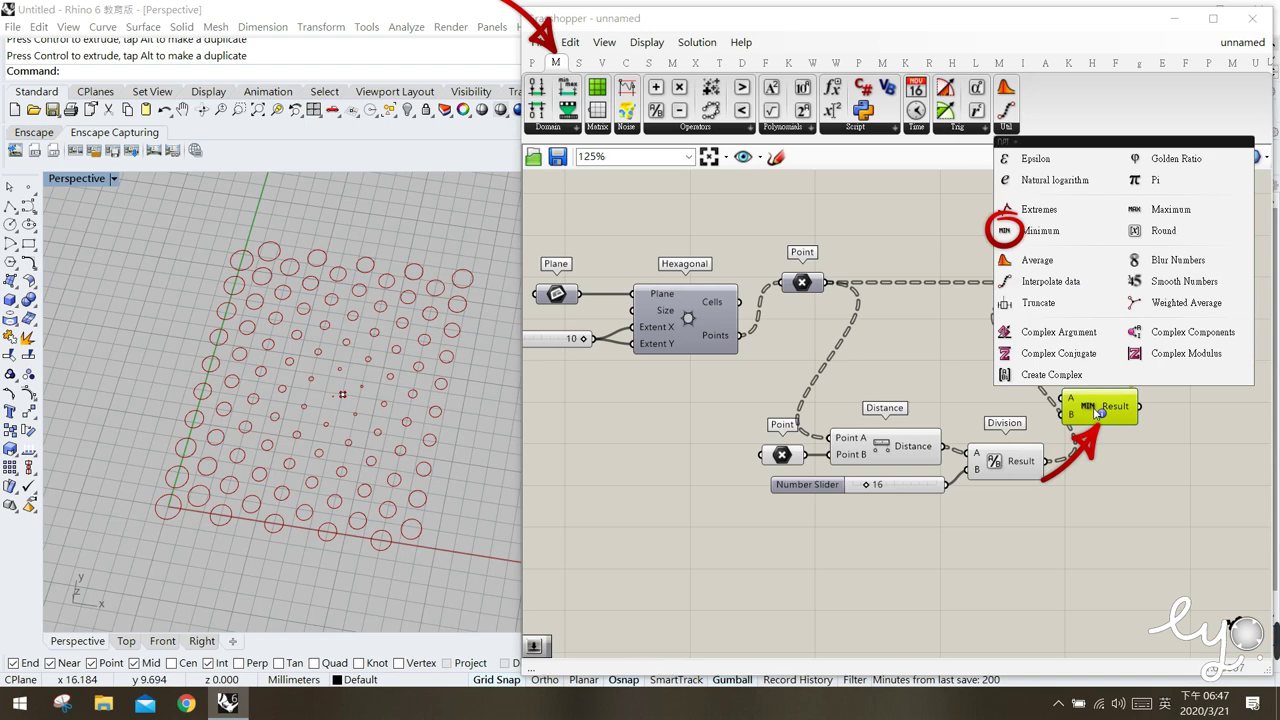
{"action": "mouse_move", "coordinate": [1098, 412]}
{"action": "left_mouse_down"}
{"action": "mouse_move", "coordinate": [1117, 500]}
{"action": "mouse_move", "coordinate": [1115, 487]}
{"action": "mouse_move", "coordinate": [1084, 496]}
{"action": "left_mouse_up"}
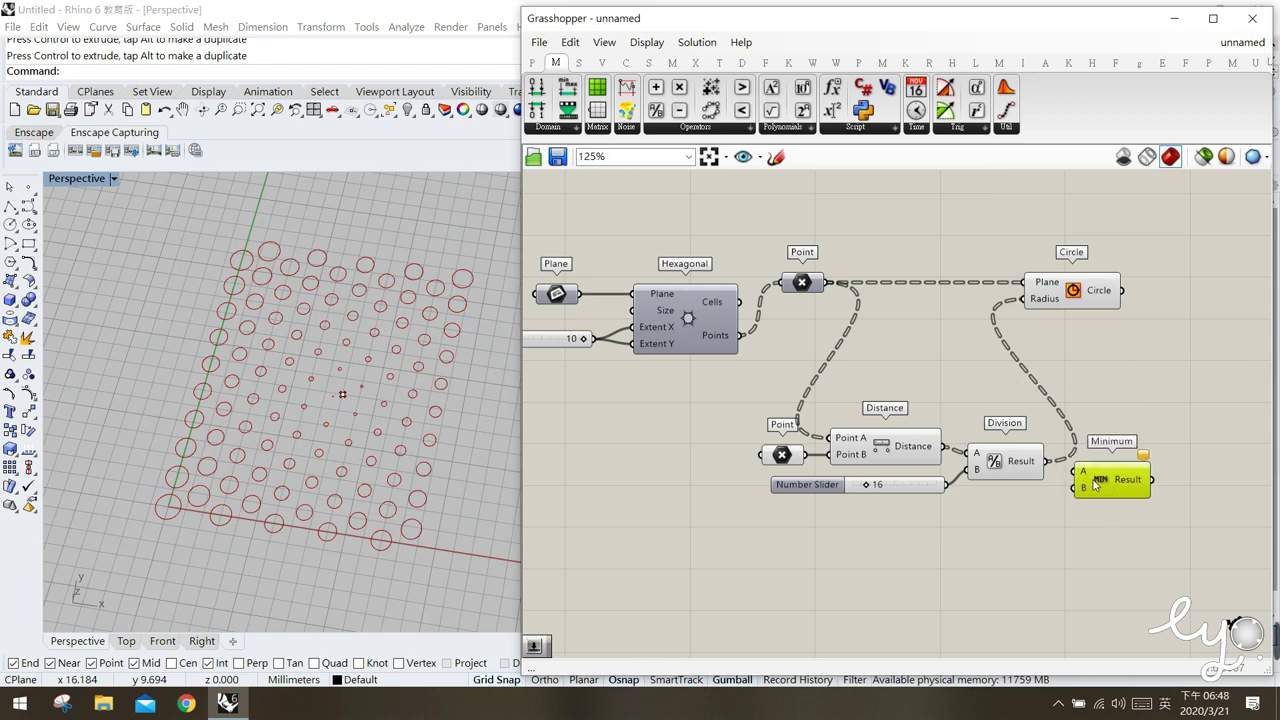
{"action": "left_click_drag", "start_coordinate": [1018, 465], "coordinate": [1010, 461]}
{"action": "left_click", "coordinate": [1012, 481]}
{"action": "left_click", "coordinate": [1098, 480]}
Connect the Division result to the Minimum component's A input and align Minimum with Division.
{"action": "left_click_drag", "start_coordinate": [255, 233], "coordinate": [472, 283]}
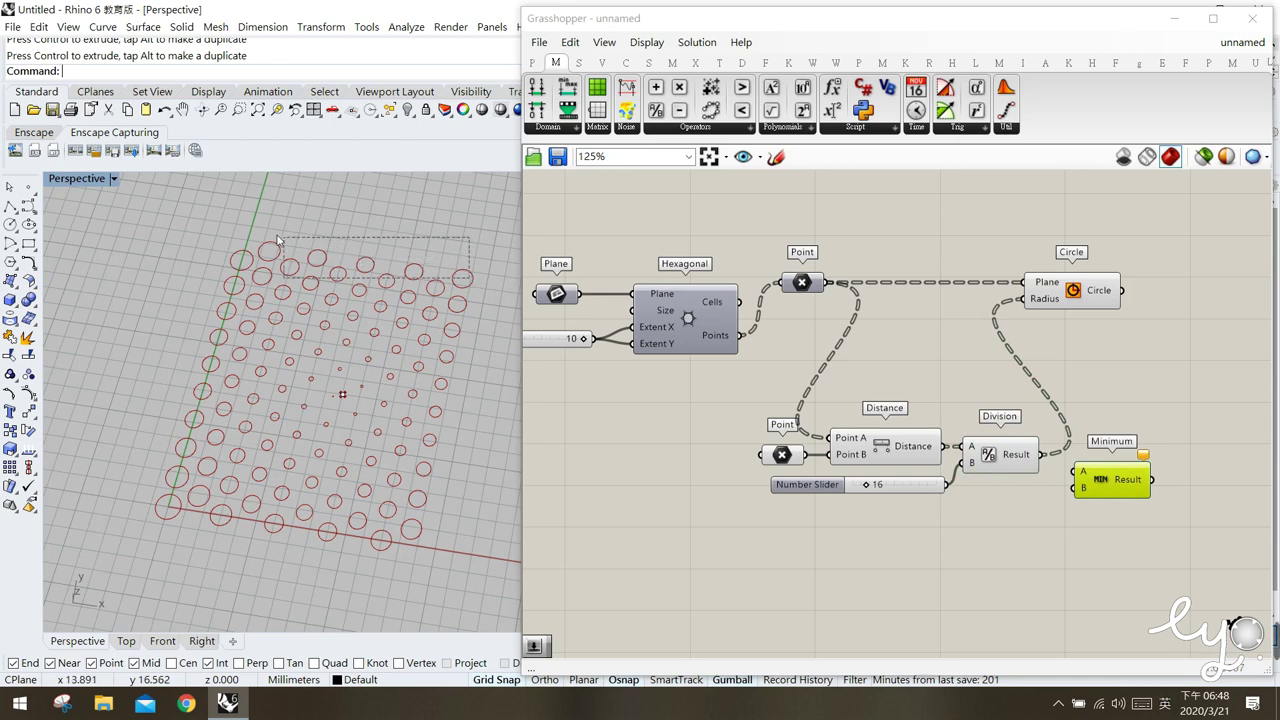
{"action": "left_click", "coordinate": [1093, 502]}
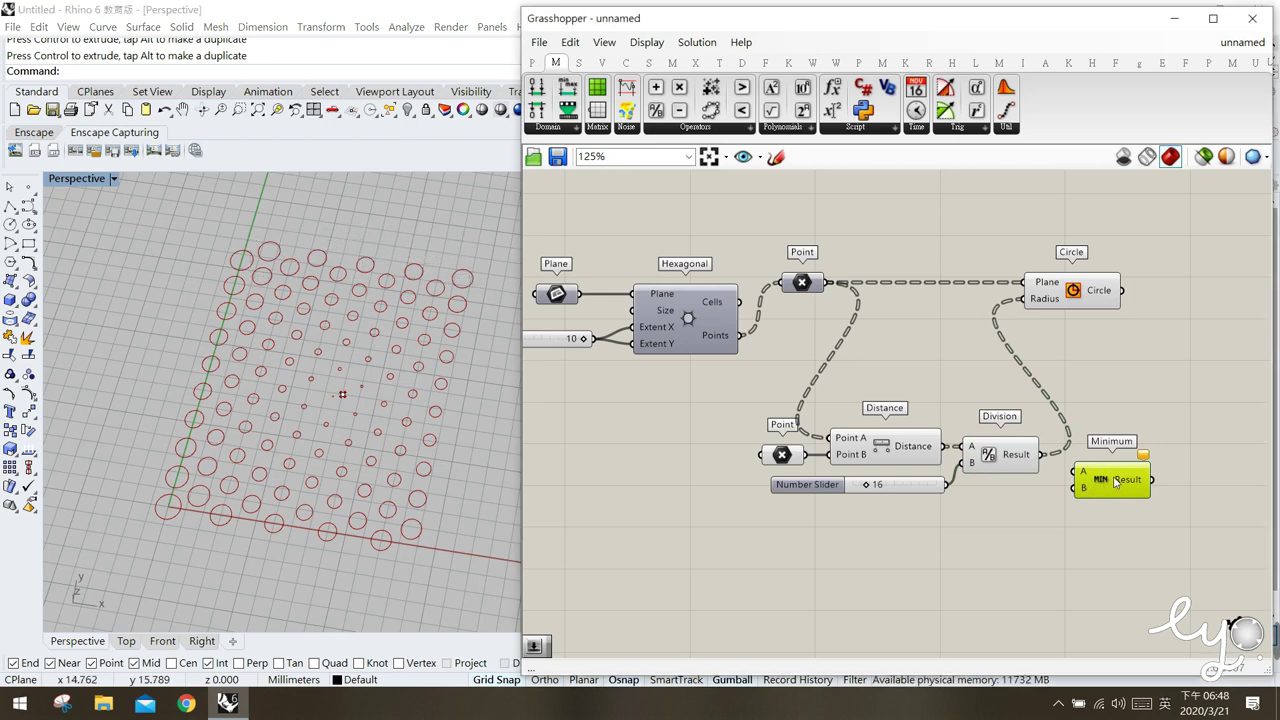
{"action": "left_click_drag", "start_coordinate": [1102, 496], "coordinate": [848, 568]}
{"action": "left_click", "coordinate": [1015, 457]}
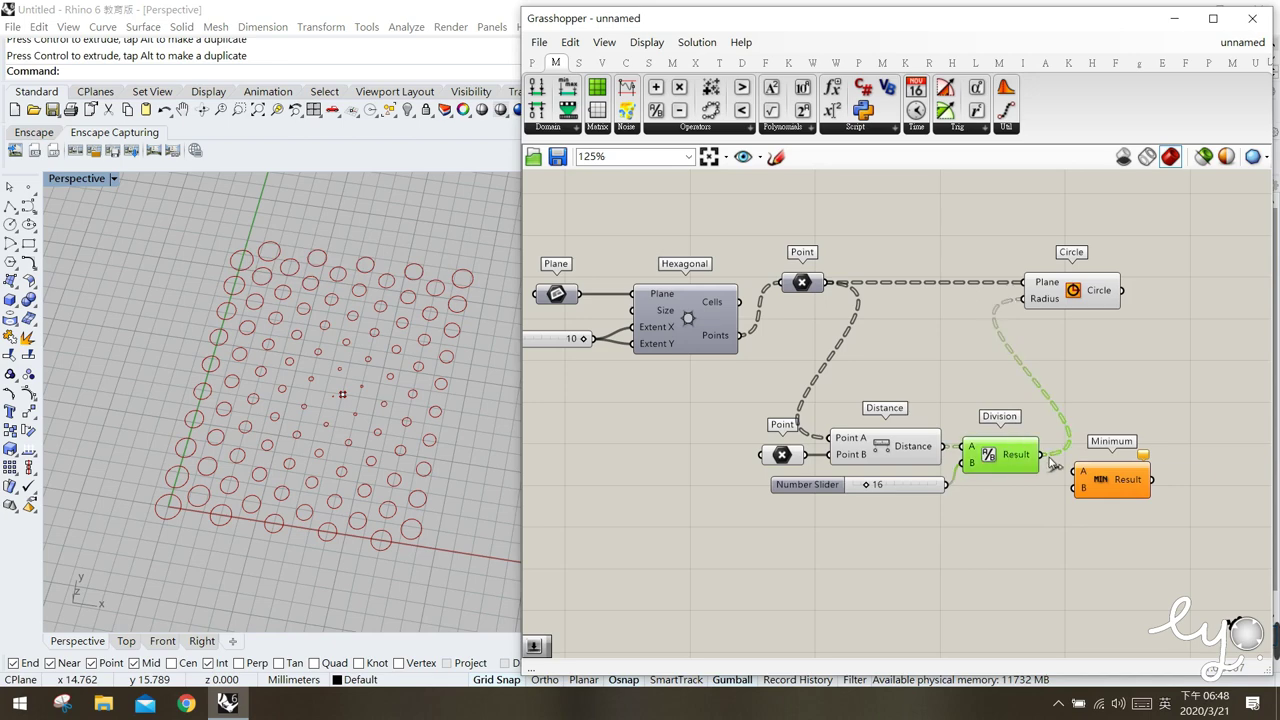
{"action": "left_click_drag", "start_coordinate": [1080, 494], "coordinate": [1076, 487]}
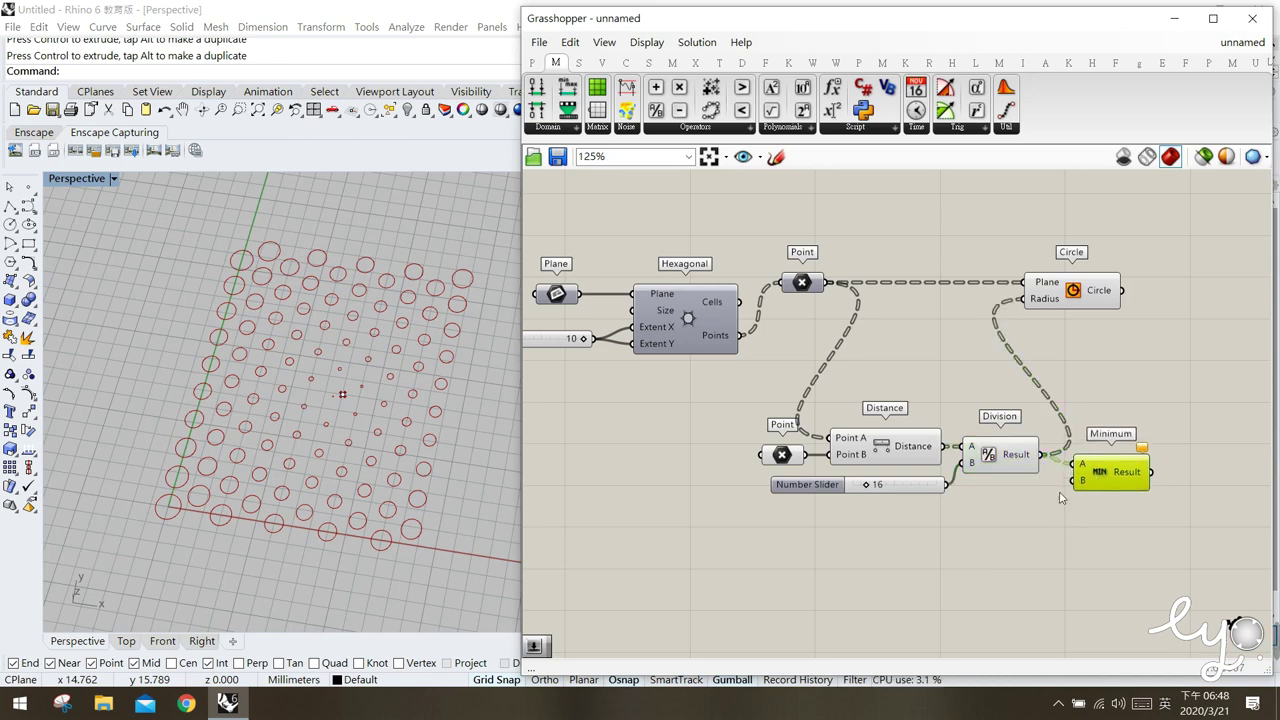
Add a number slider set to 0.7 below the Division component and connect it to Minimum's B input.
{"action": "double_click", "coordinate": [1009, 494]}
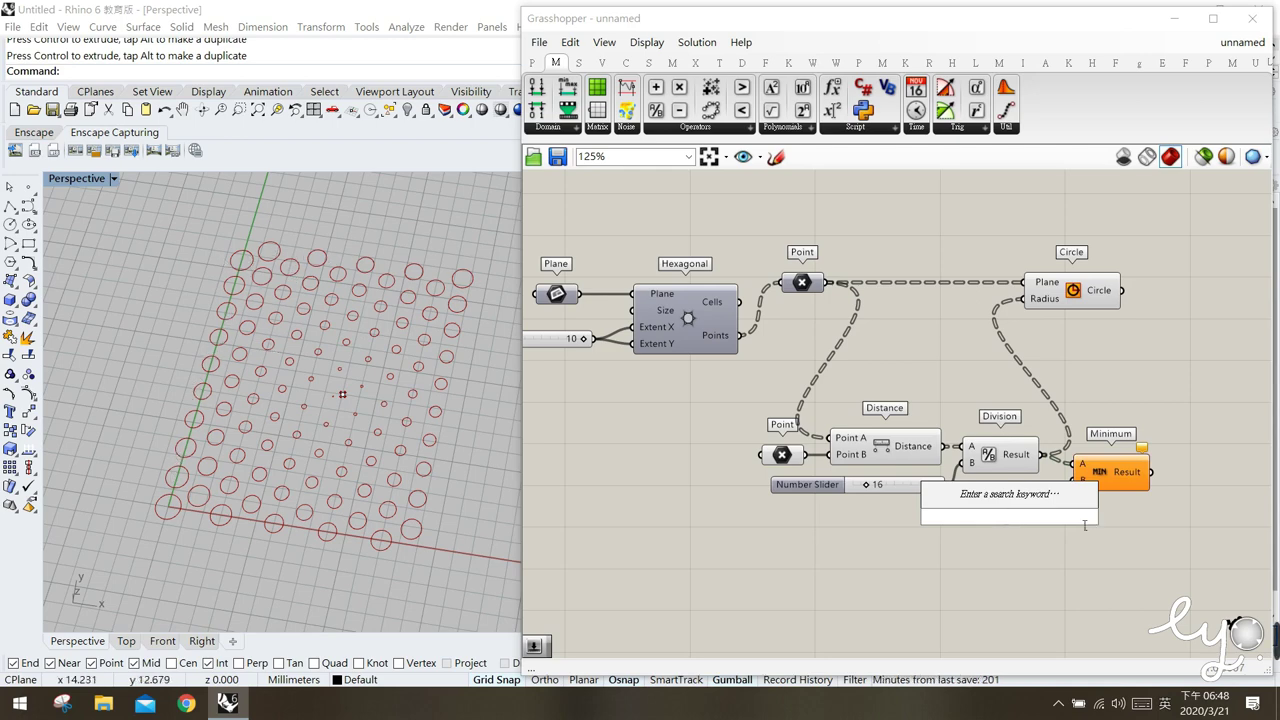
{"action": "type", "text": "0.7"}
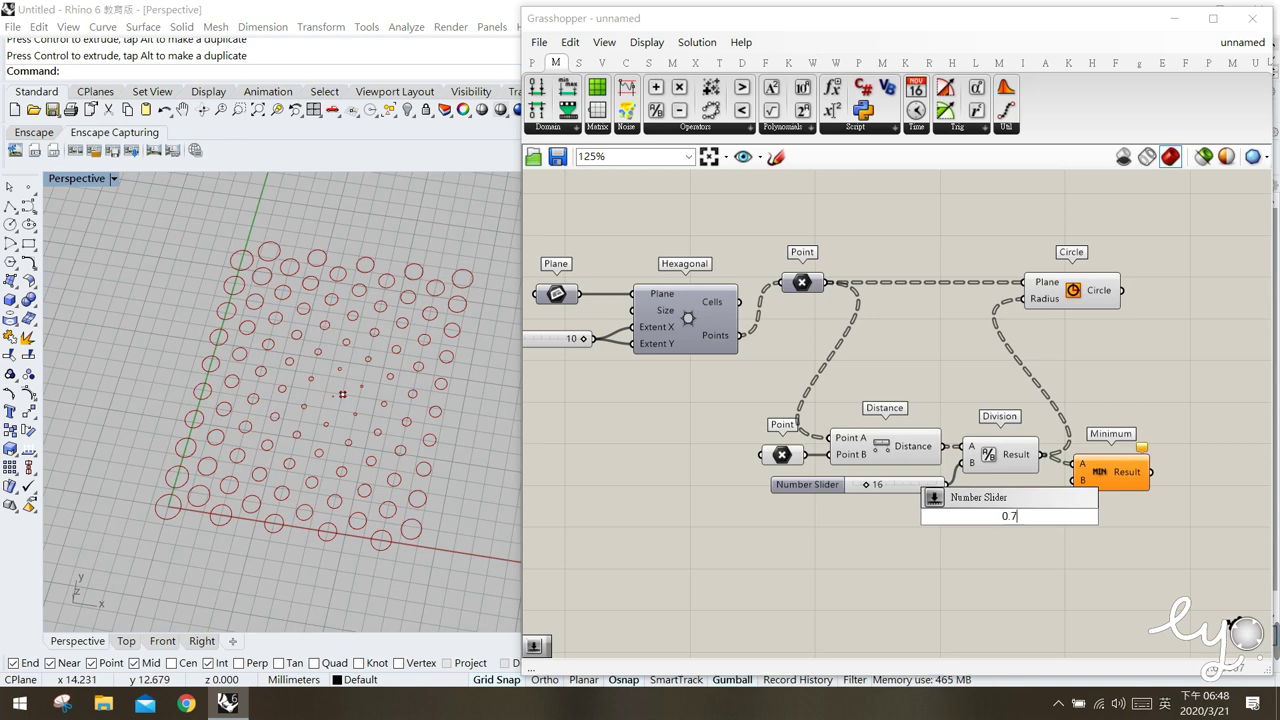
{"action": "key", "text": "Return"}
{"action": "left_click_drag", "start_coordinate": [1078, 481], "coordinate": [972, 519]}
{"action": "left_click", "coordinate": [981, 534]}
{"action": "left_click", "coordinate": [1097, 476]}
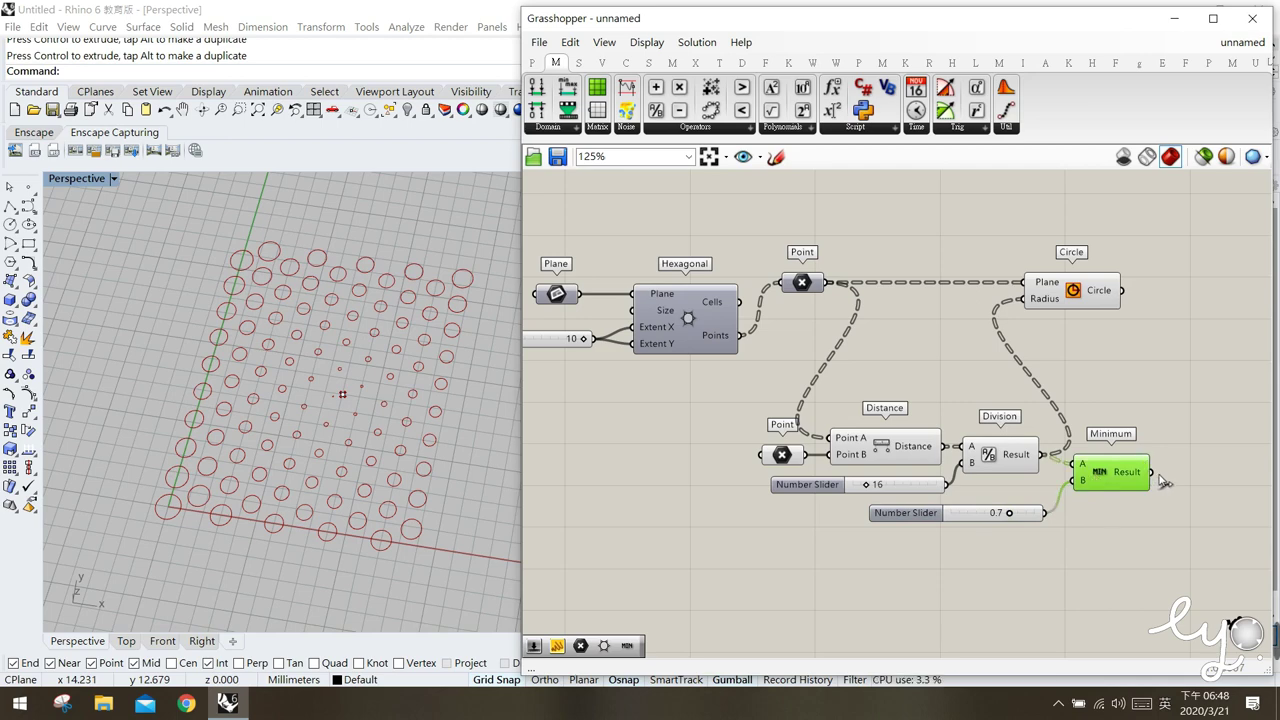
Connect the Minimum result to the Circle's Radius input in place of the Division result, and shift Circle farther along the canvas.
{"action": "left_click_drag", "start_coordinate": [1162, 480], "coordinate": [1036, 314]}
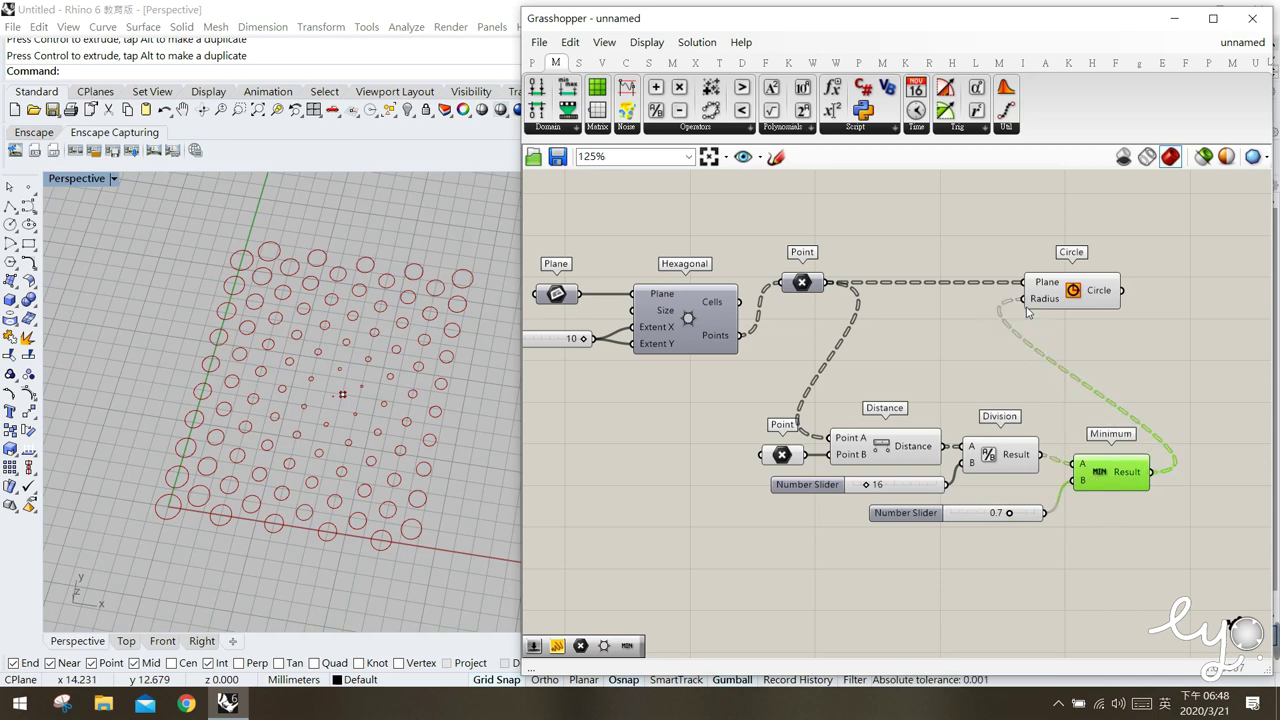
{"action": "left_click", "coordinate": [1045, 300]}
{"action": "left_click", "coordinate": [1106, 376]}
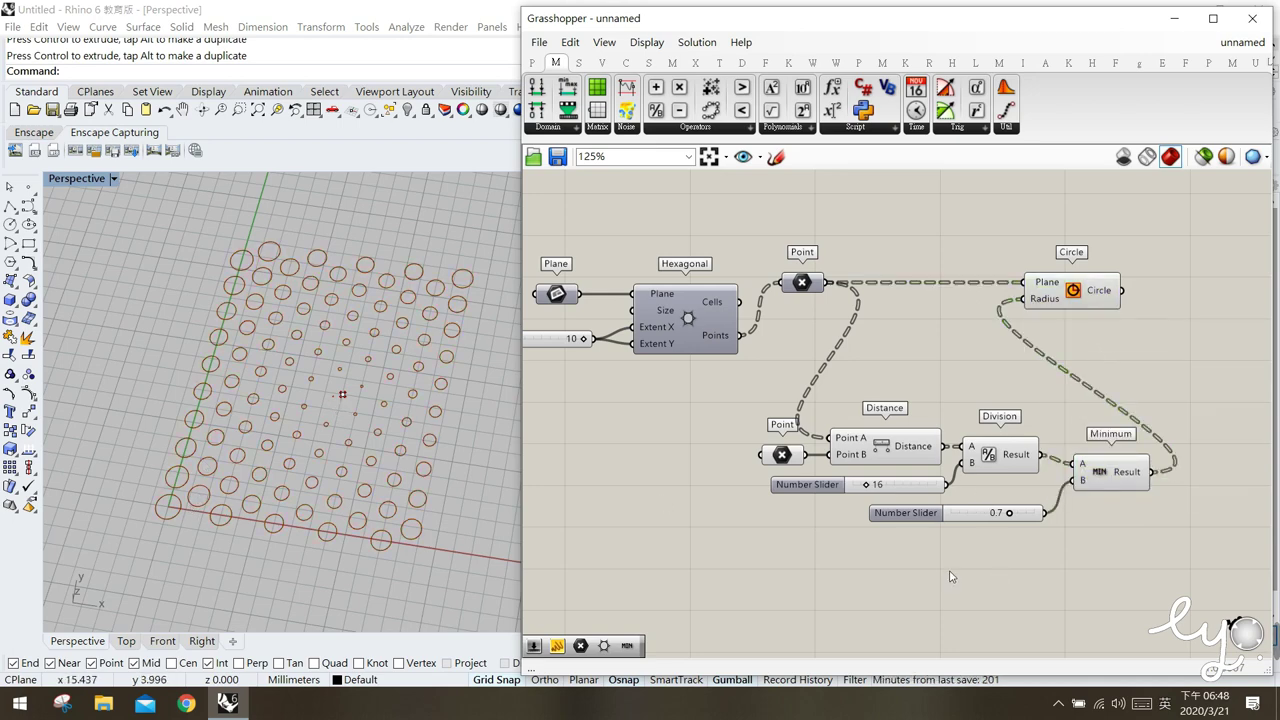
{"action": "left_click_drag", "start_coordinate": [1102, 280], "coordinate": [1137, 292]}
{"action": "left_click", "coordinate": [991, 362]}
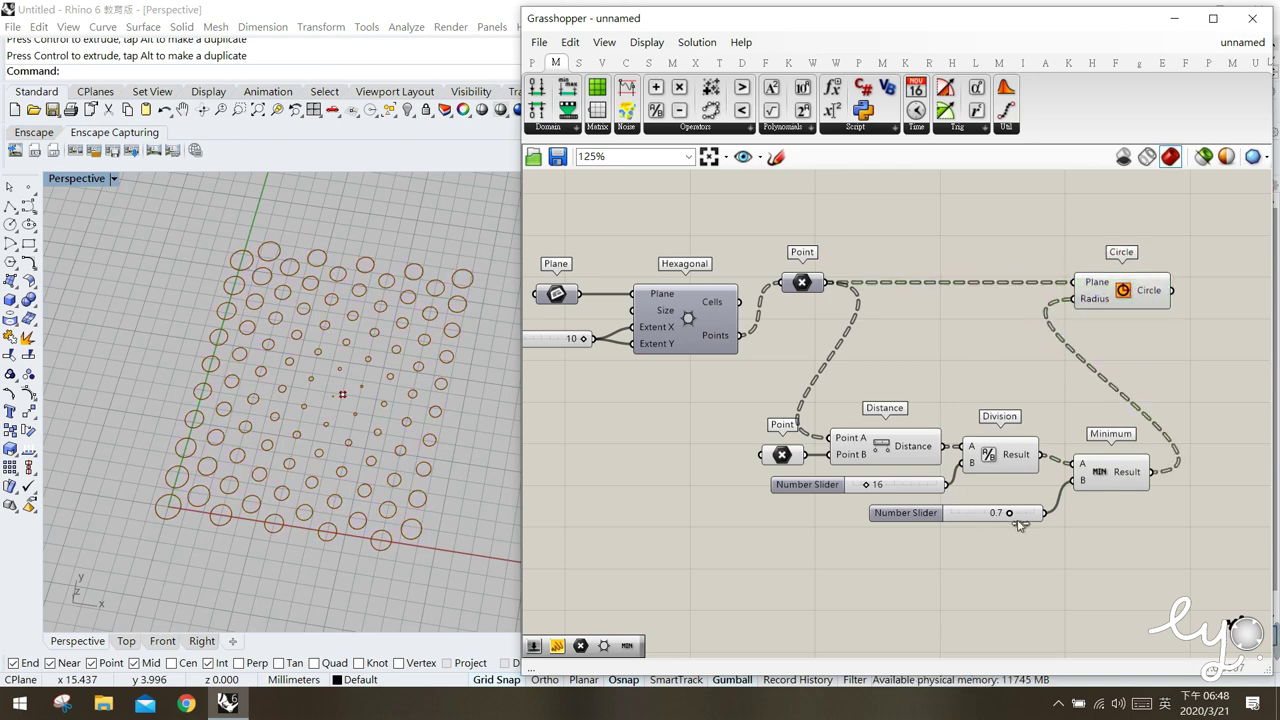
Lower the Minimum component's B slider to 0.5 and nudge Minimum into line with its neighbours.
{"action": "mouse_move", "coordinate": [1018, 524]}
{"action": "left_mouse_down"}
{"action": "mouse_move", "coordinate": [988, 524]}
{"action": "mouse_move", "coordinate": [1002, 527]}
{"action": "left_mouse_up"}
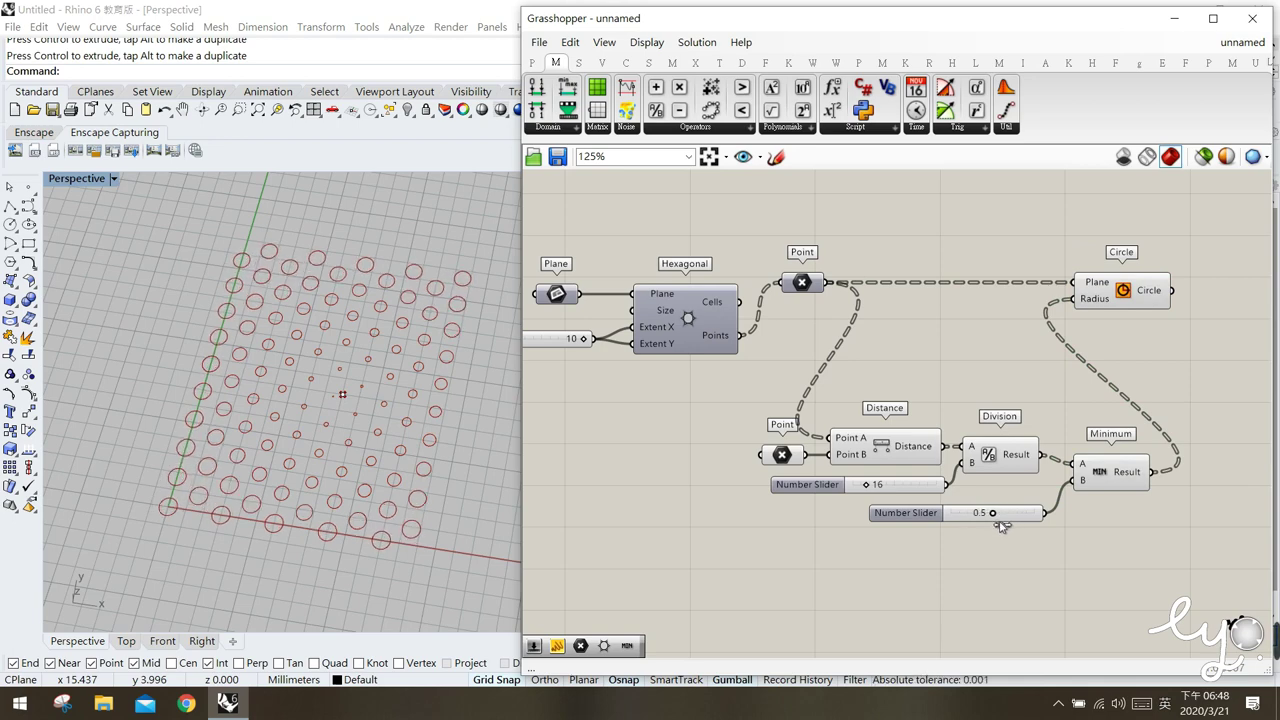
{"action": "left_click", "coordinate": [1113, 303]}
{"action": "left_click", "coordinate": [1130, 343]}
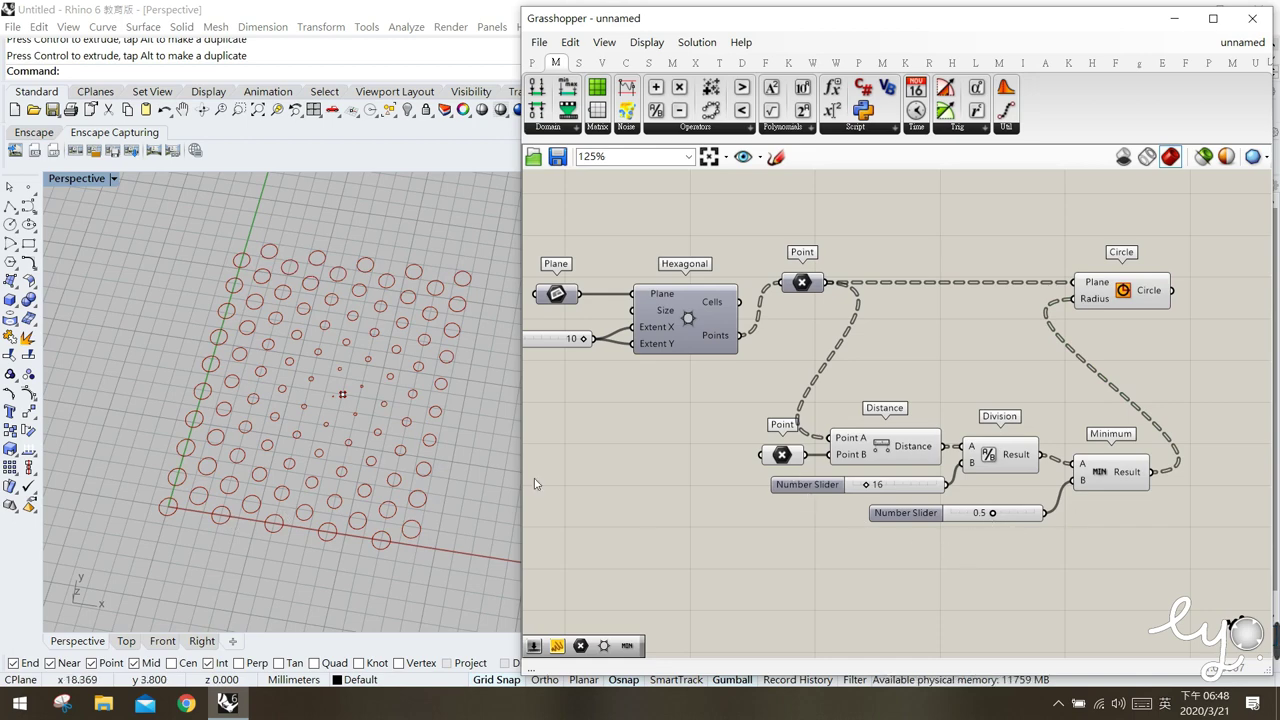
{"action": "left_click_drag", "start_coordinate": [1110, 474], "coordinate": [1106, 470]}
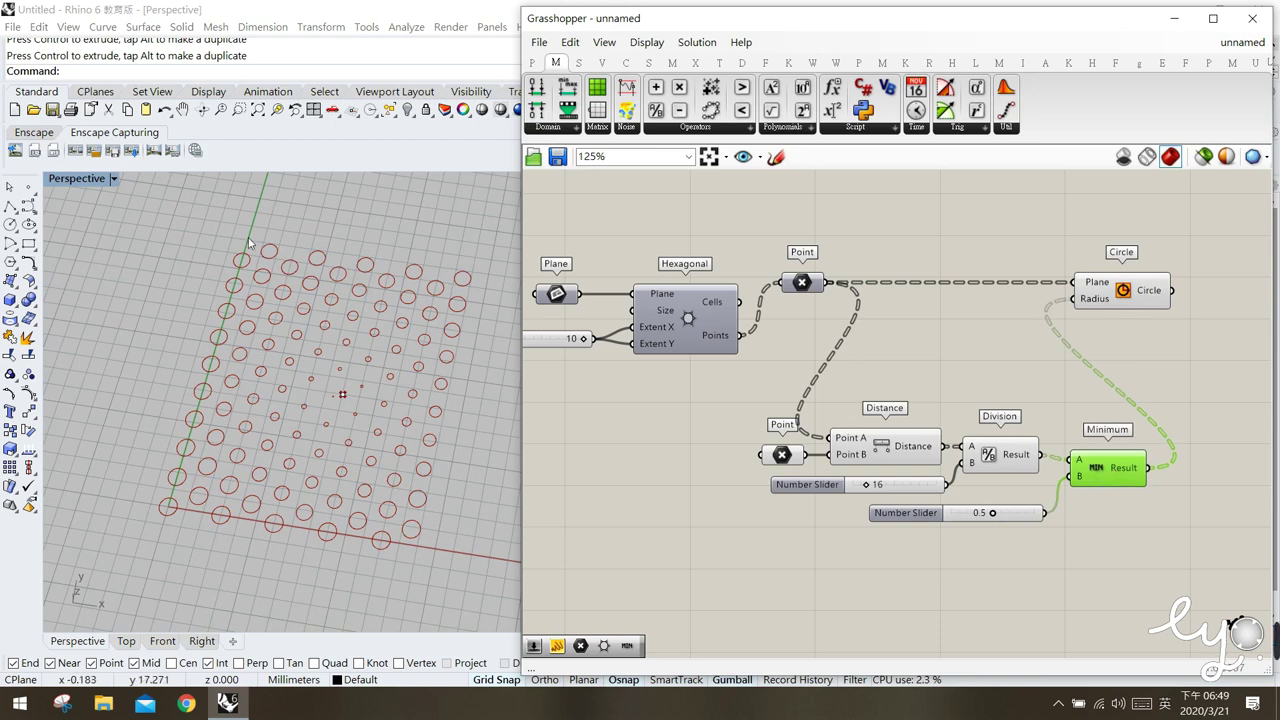